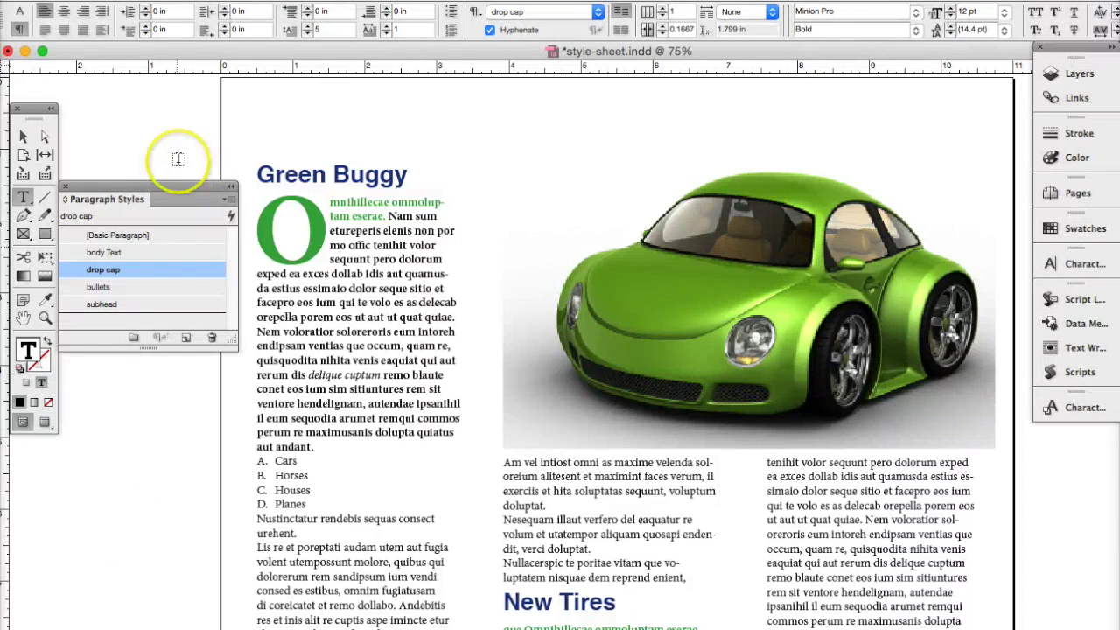
Move the Paragraph Styles panel down off the article and switch to the Selection tool
left_click_drag(153, 184, 122, 446)
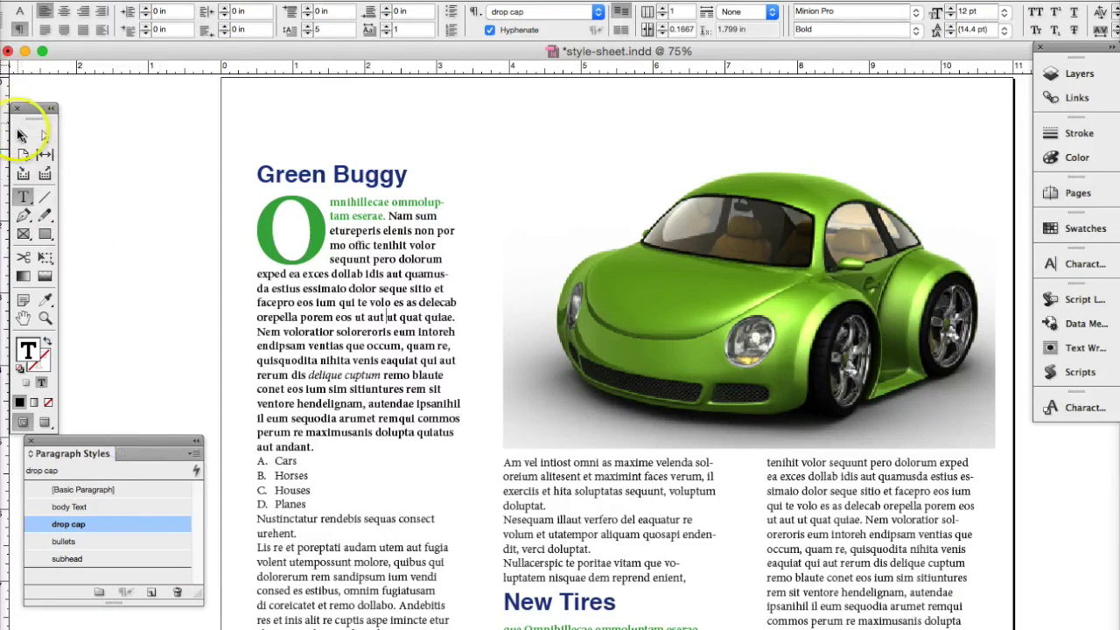
left_click(23, 137)
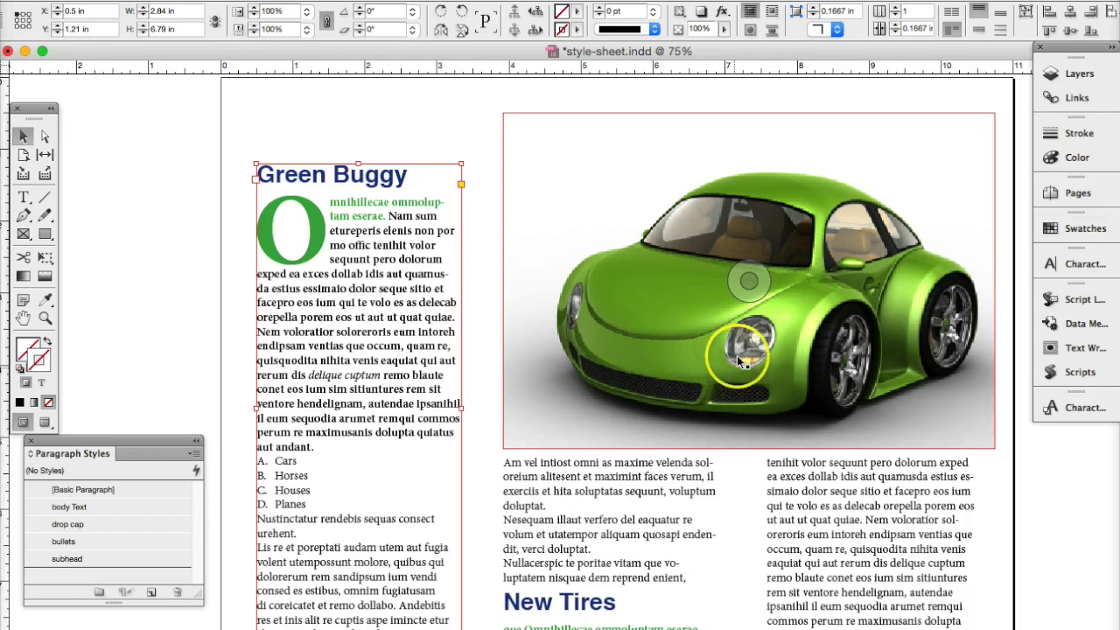
Select the green car photo frame and delete it so the column text reflows upward
left_click(635, 385)
scroll(635, 384, "down", 3)
left_click(589, 405)
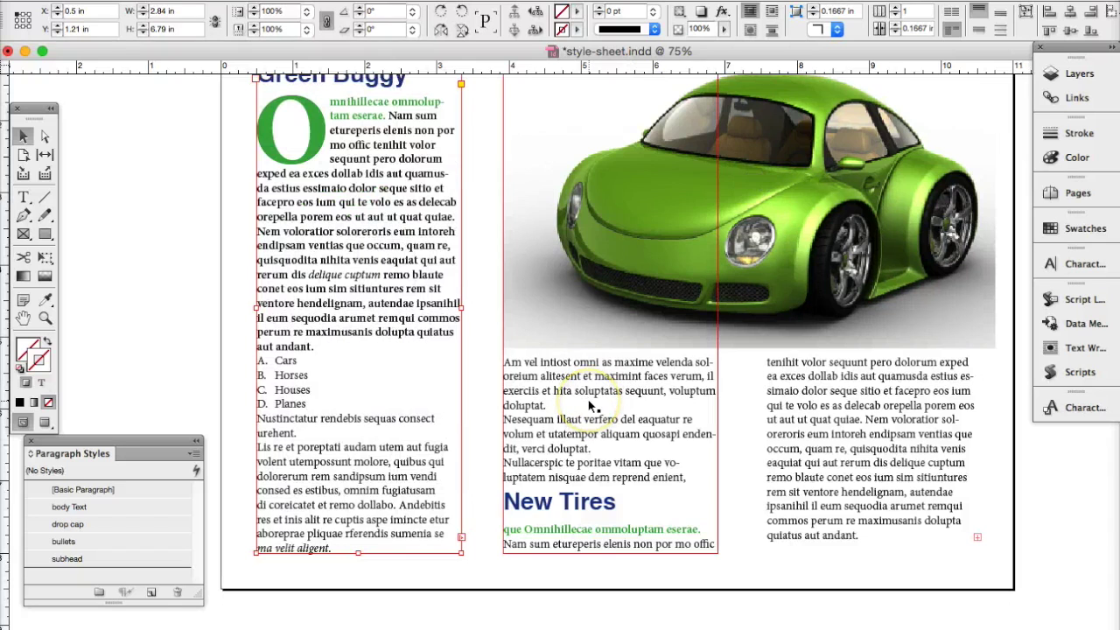
left_click(714, 270)
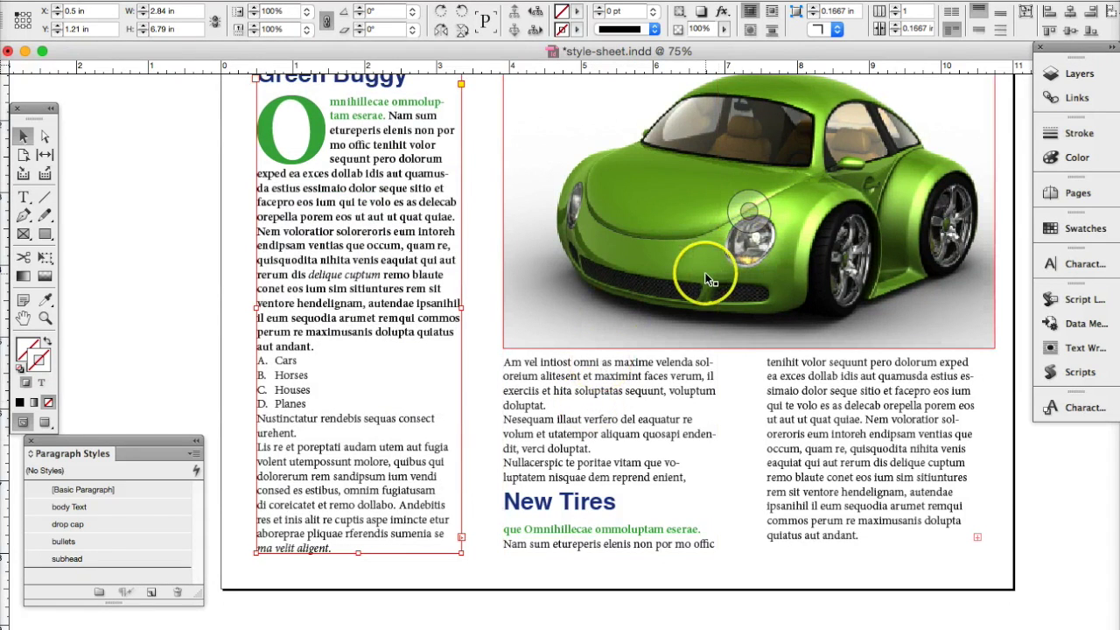
scroll(709, 280, "up", 3)
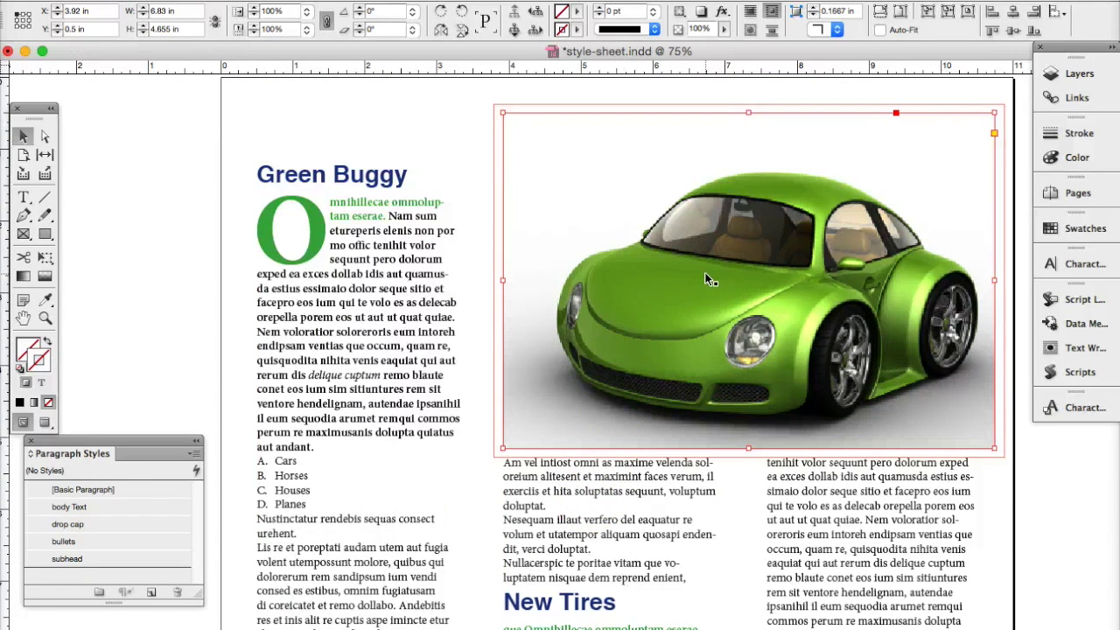
key("Delete")
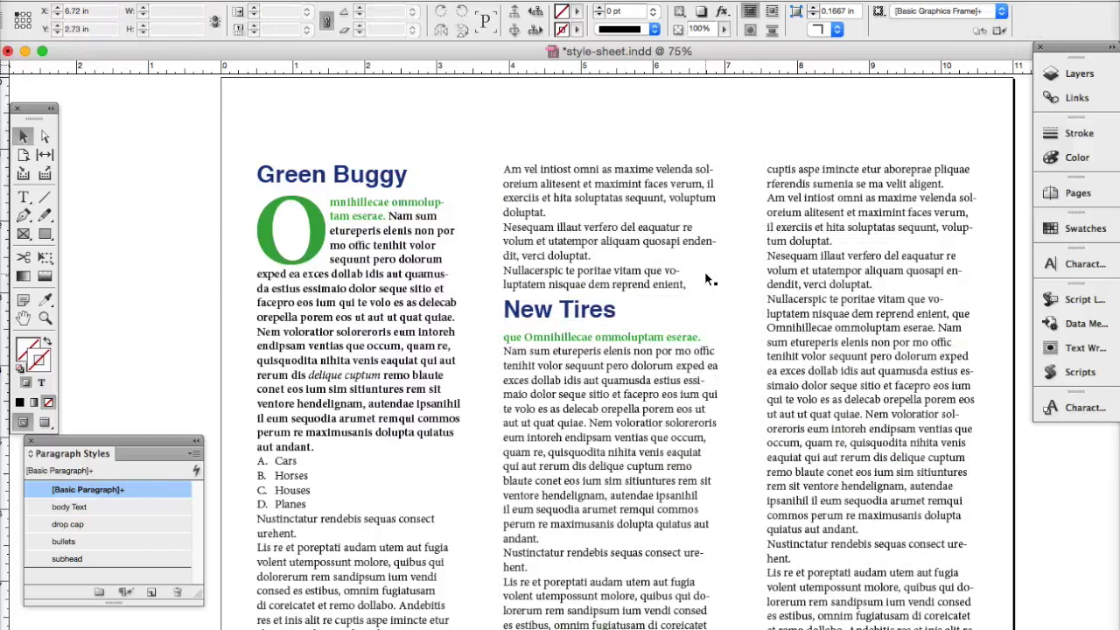
left_click(573, 340)
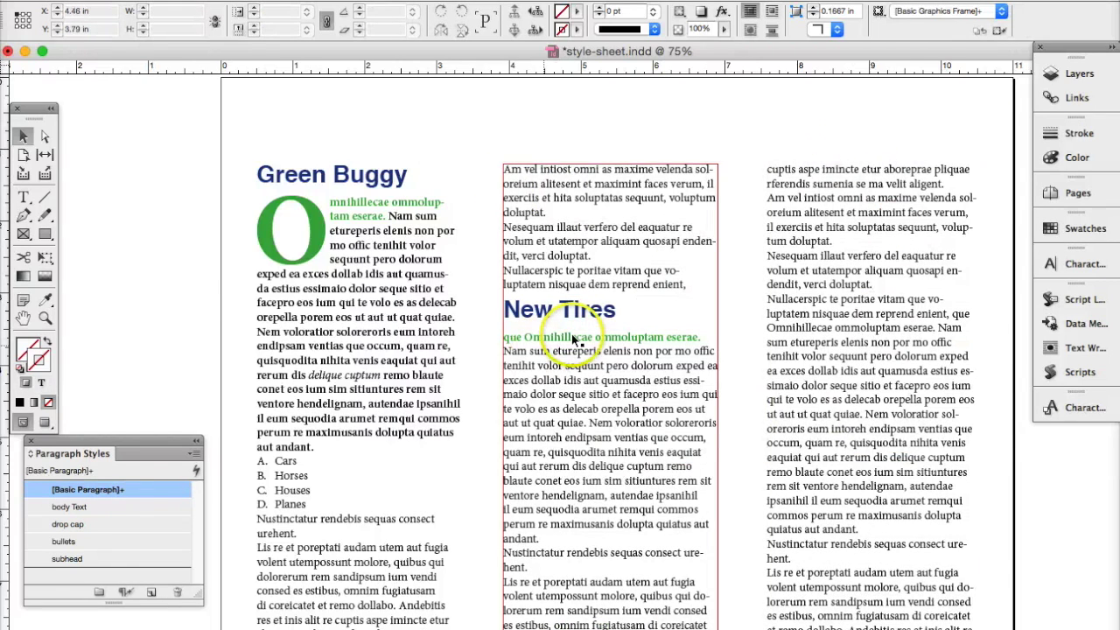
left_click(167, 308)
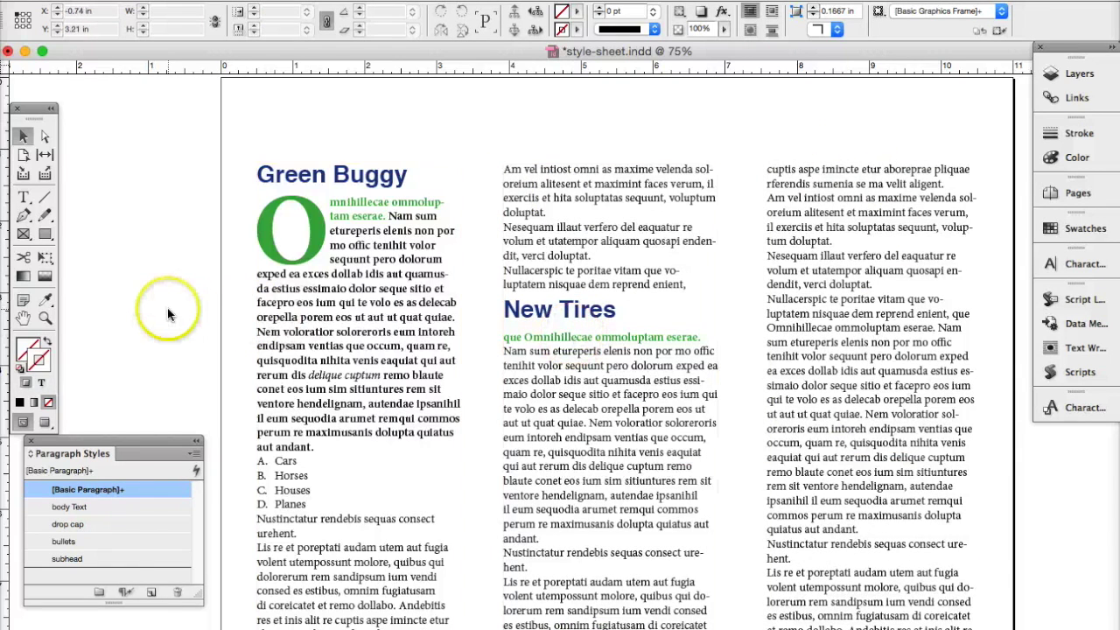
left_click(24, 197)
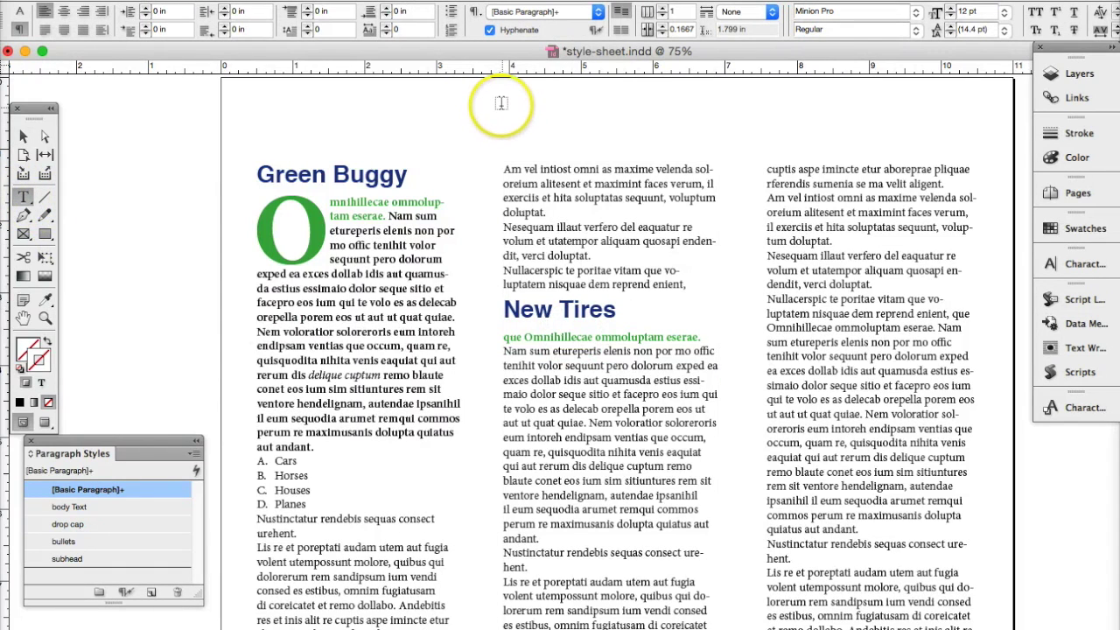
Draw a frame across the middle and right columns with a 0.125 in bounding-box text wrap
scroll(502, 102, "up", 3)
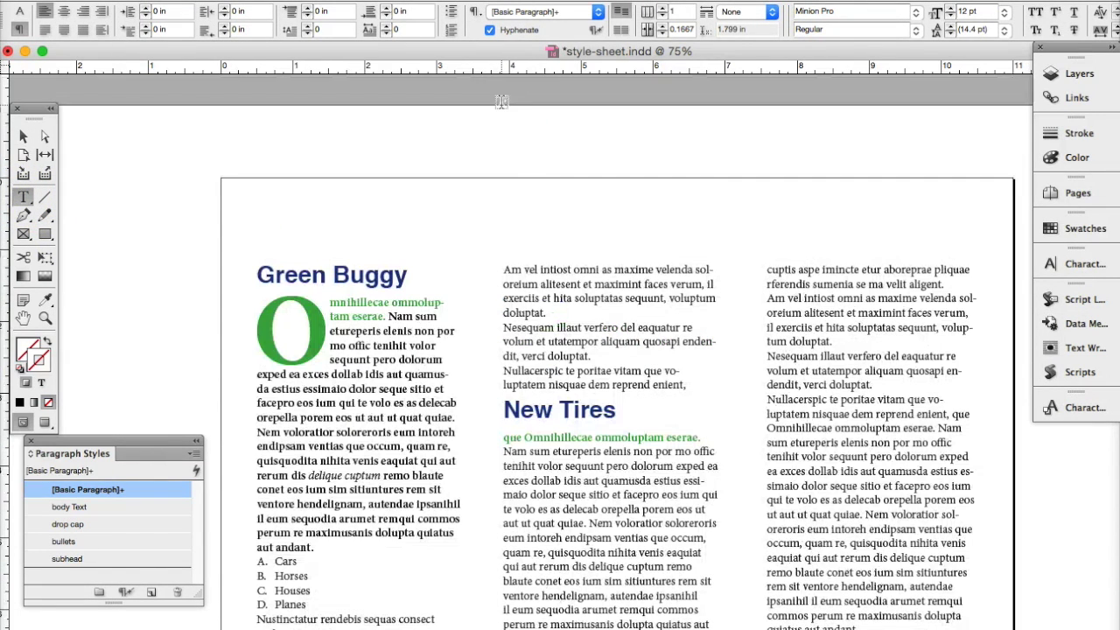
left_click_drag(494, 163, 978, 490)
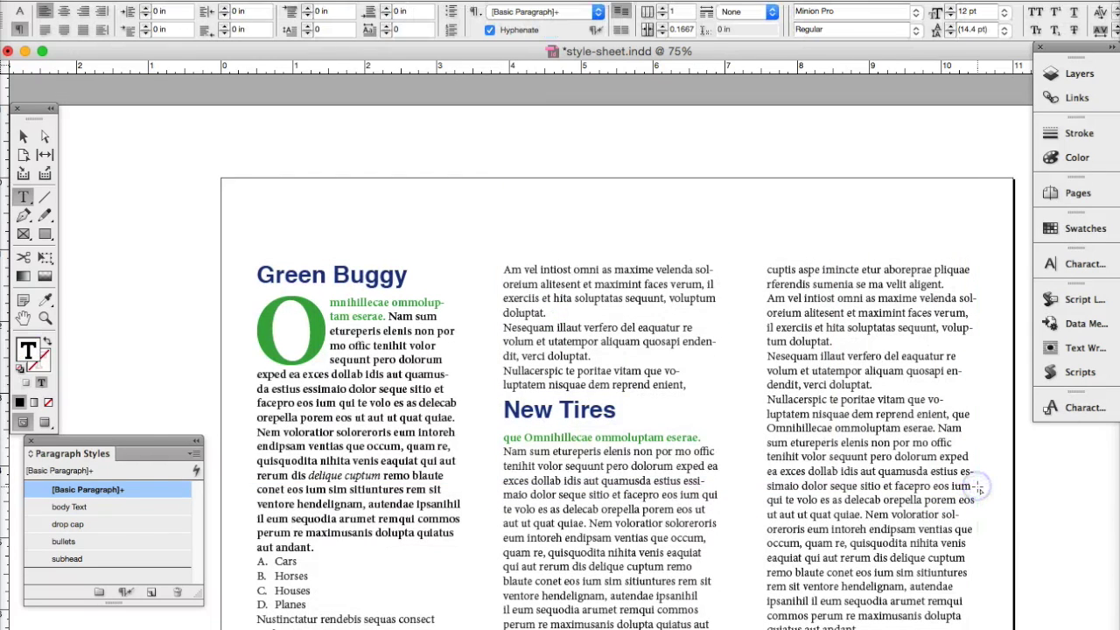
left_click(23, 136)
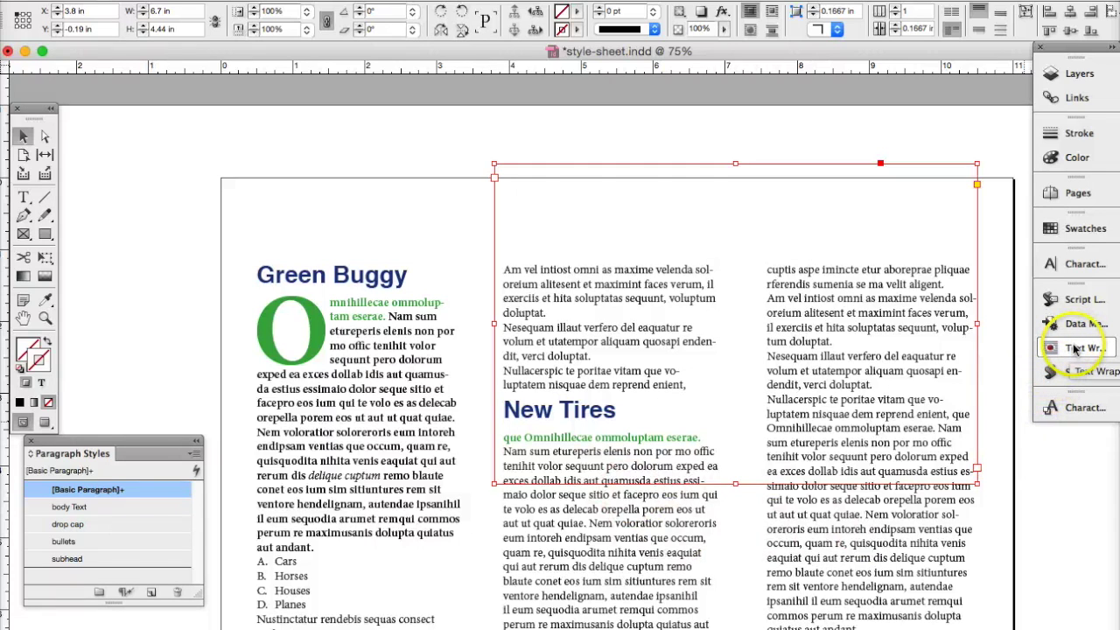
left_click(1075, 348)
left_click(889, 309)
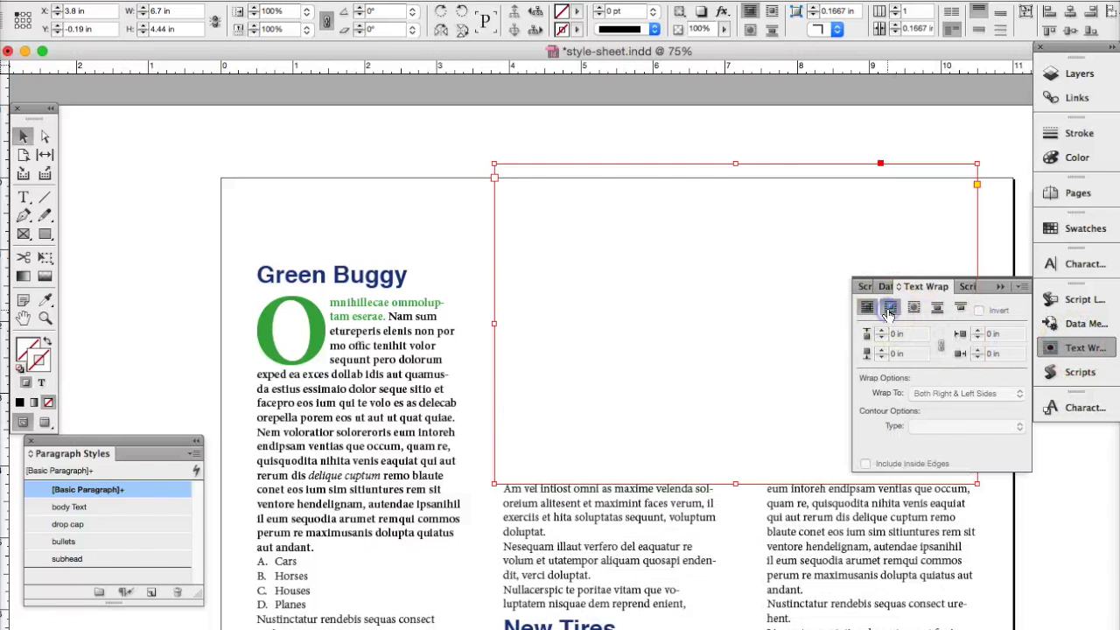
left_click(895, 334)
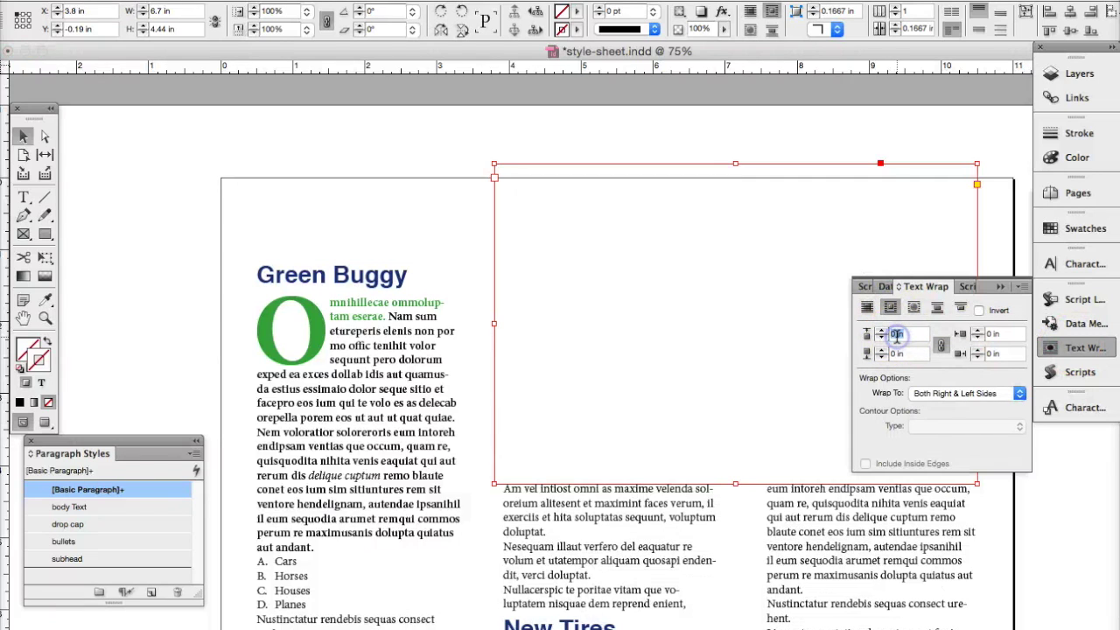
key("Return")
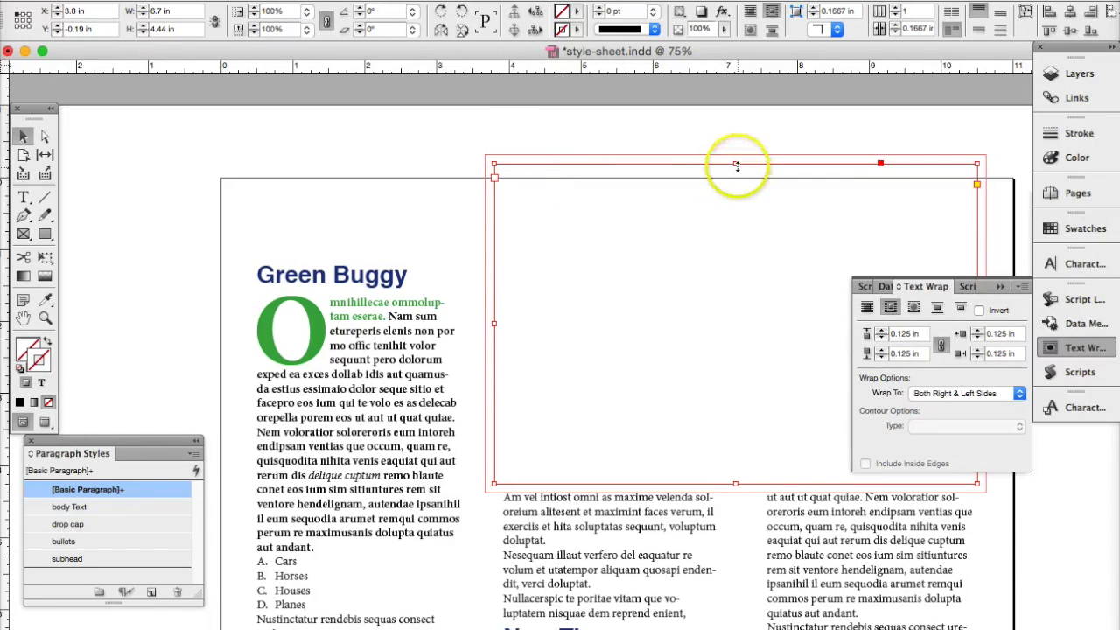
Drag the frame's top edge down onto the page and close the Text Wrap panel
left_click_drag(738, 164, 737, 201)
left_click(666, 154)
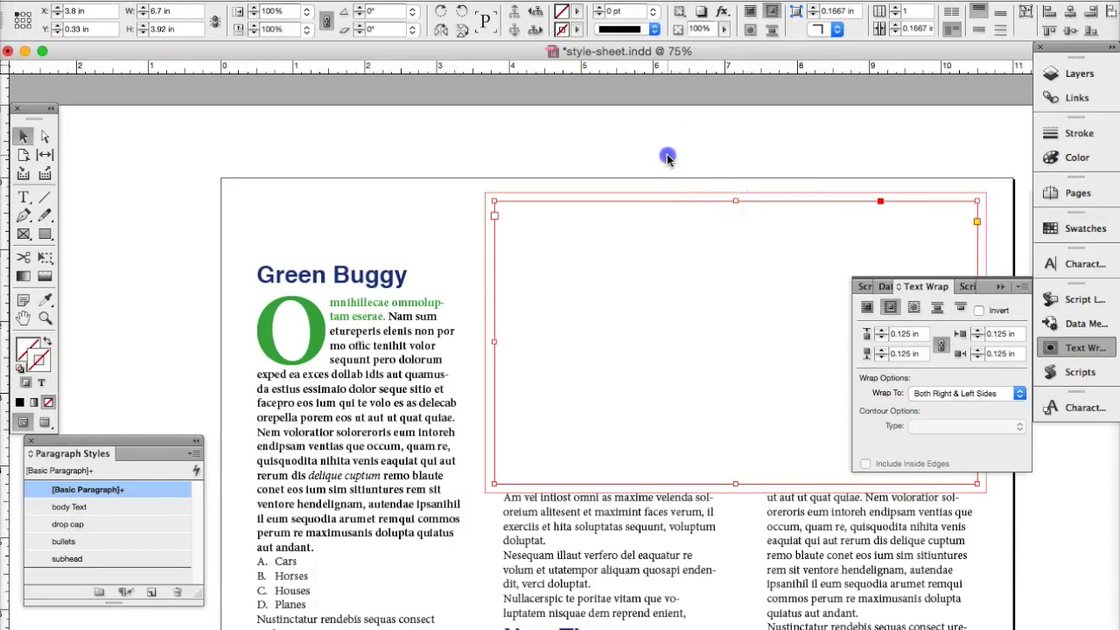
left_click(996, 291)
left_click(594, 289)
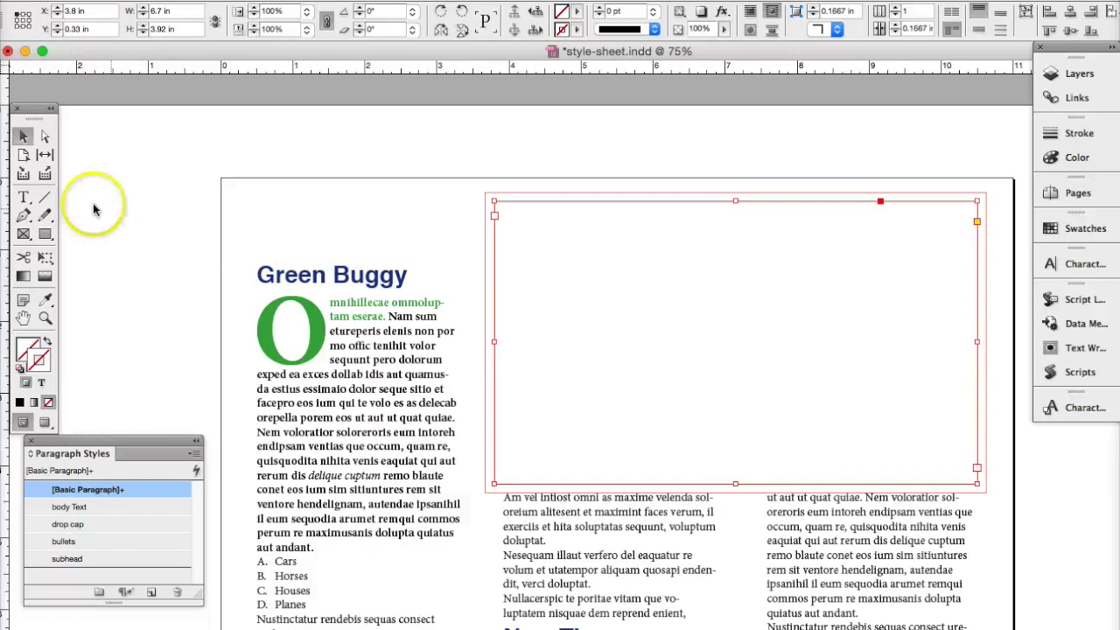
Put the cursor in the empty frame and insert a table with 6 body rows and 4 columns
left_click(24, 198)
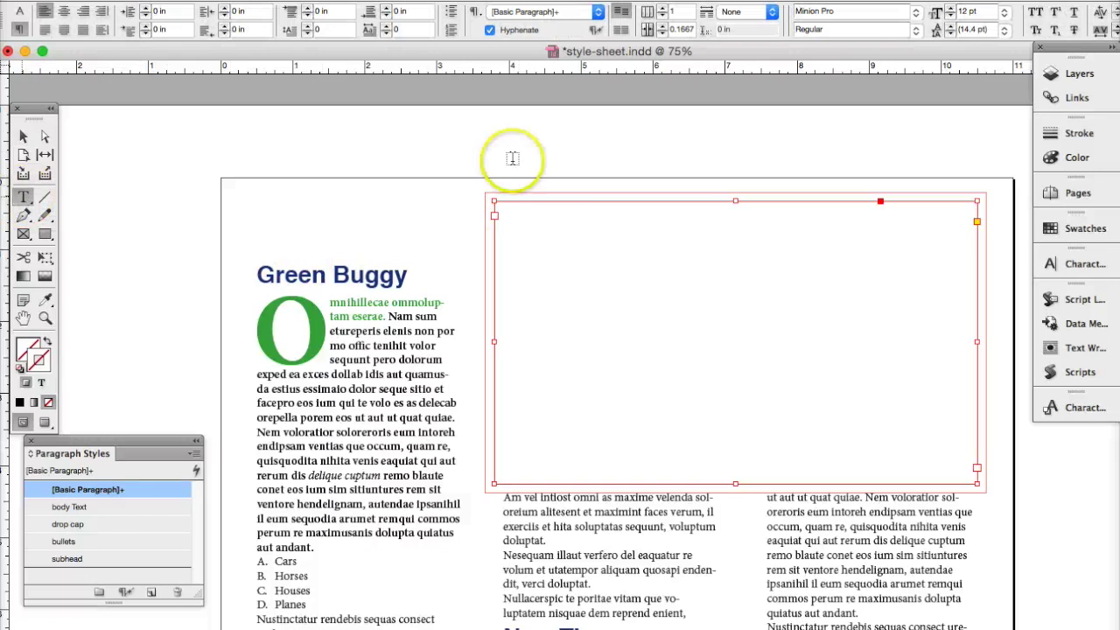
left_click(520, 221)
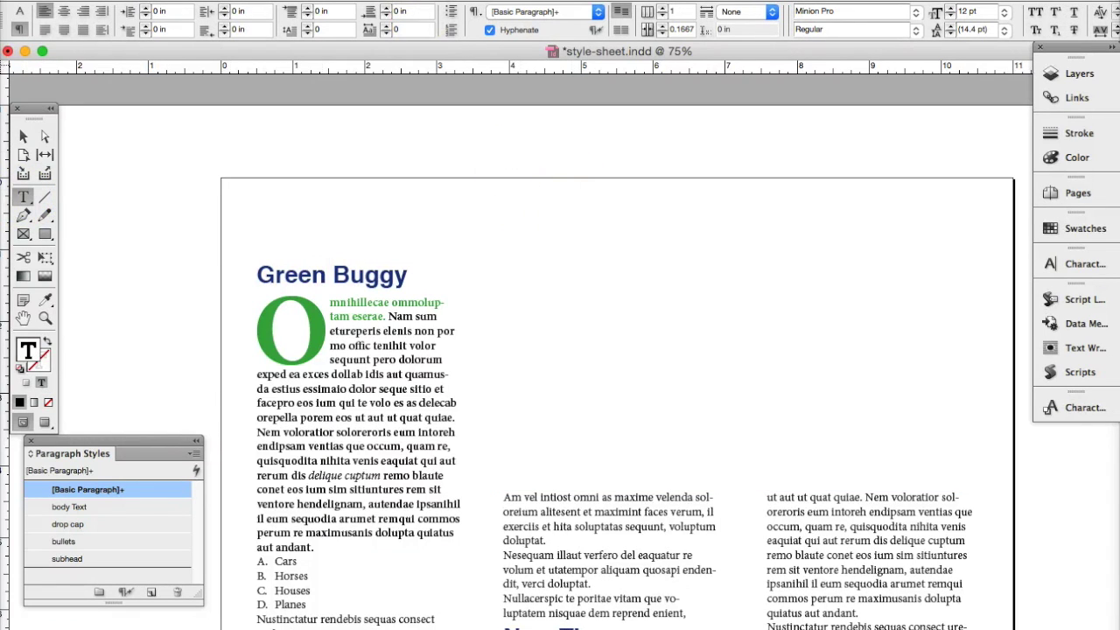
left_click(359, 0)
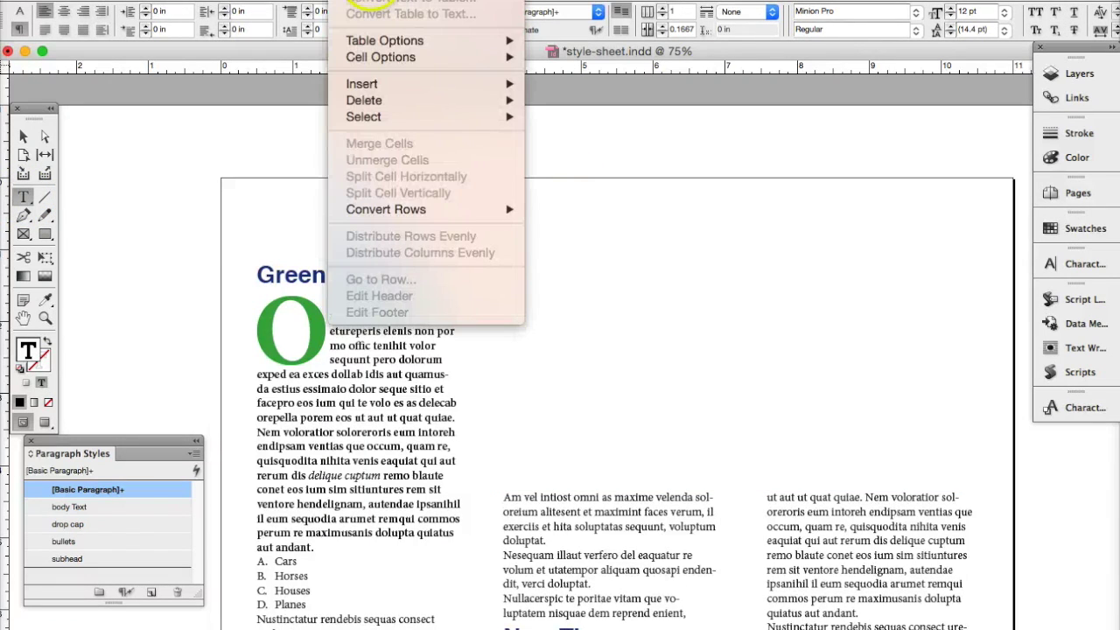
key("super+alt+shift+t")
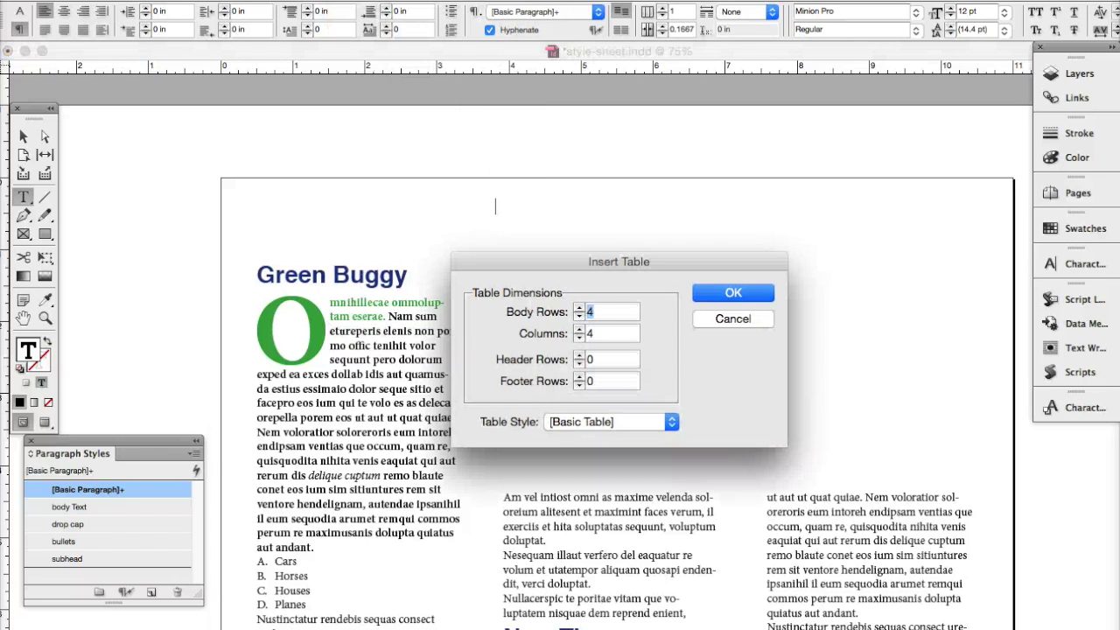
left_click_drag(538, 265, 540, 318)
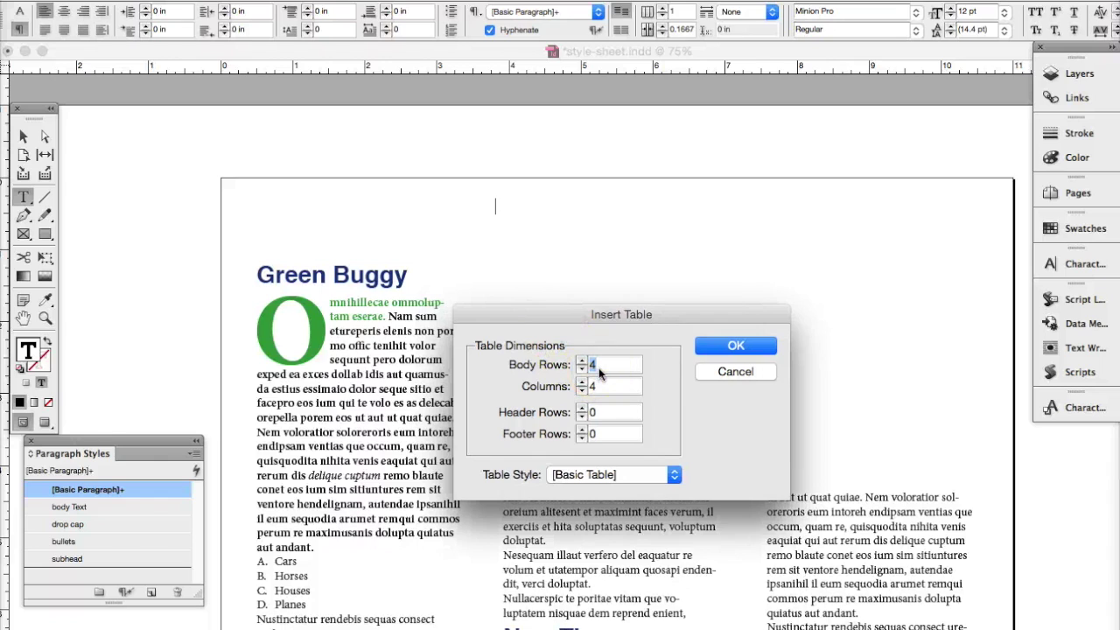
left_click(719, 345)
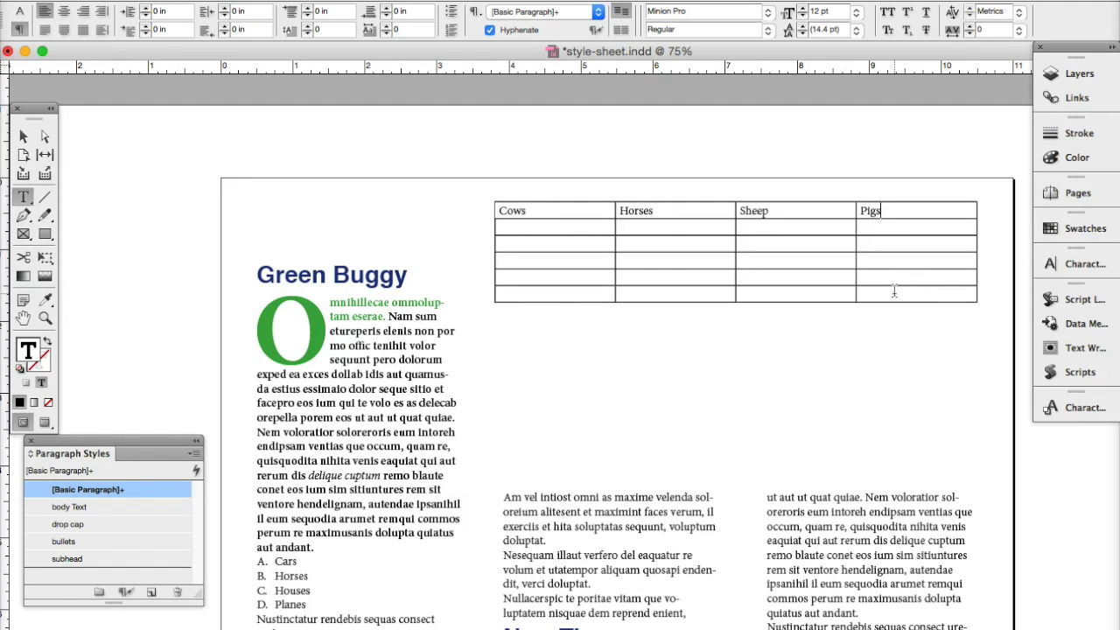
Enter headers Cows, Horses, Sheep, Pigs and row 2345, 21415124, 126, 356, pasting it into every row
left_click(799, 311)
left_click(558, 224)
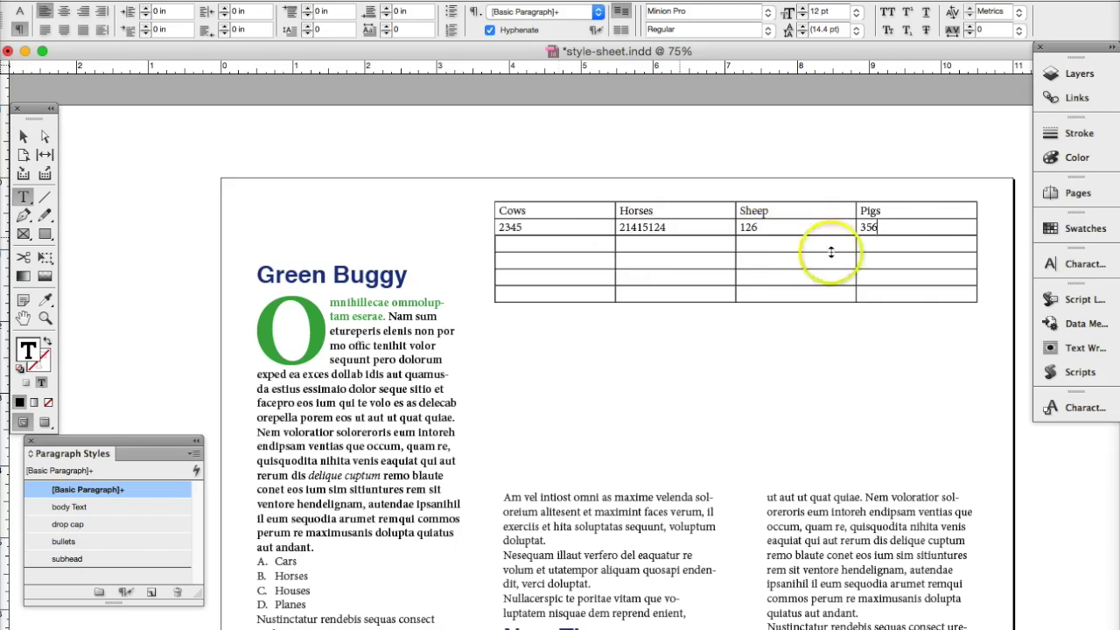
left_click_drag(892, 227, 554, 225)
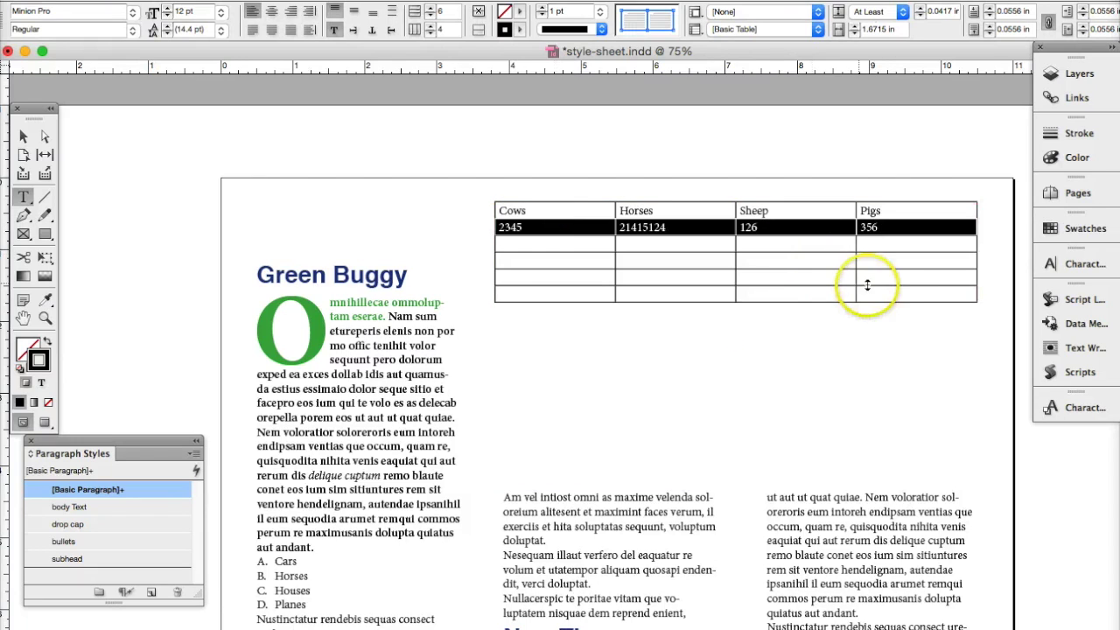
left_click_drag(880, 292, 572, 239)
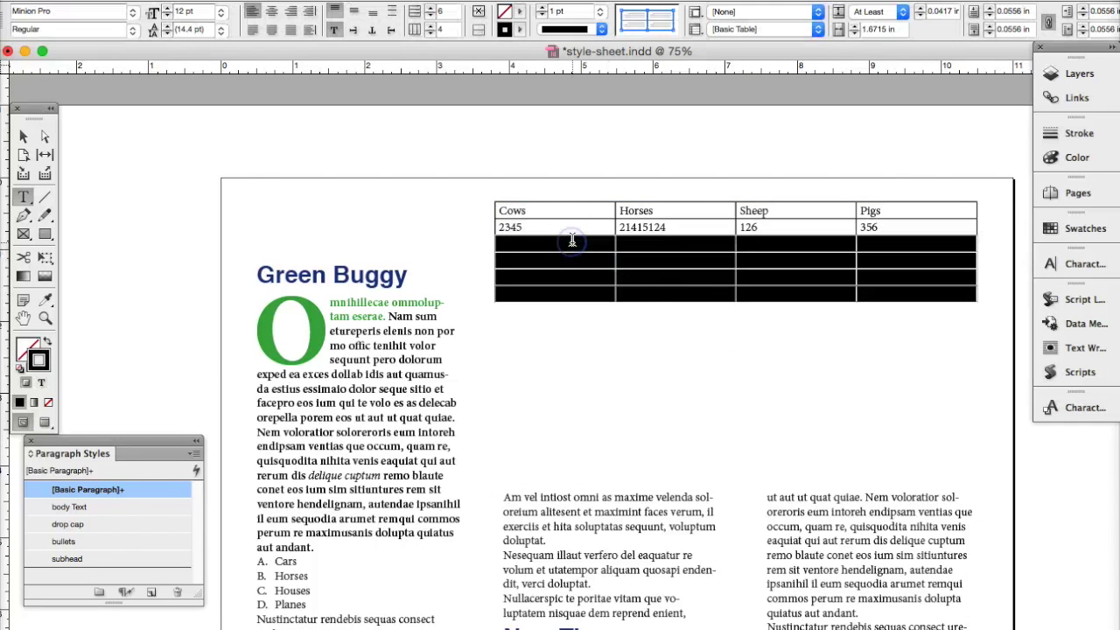
key("super+v")
left_click_drag(793, 287, 575, 228)
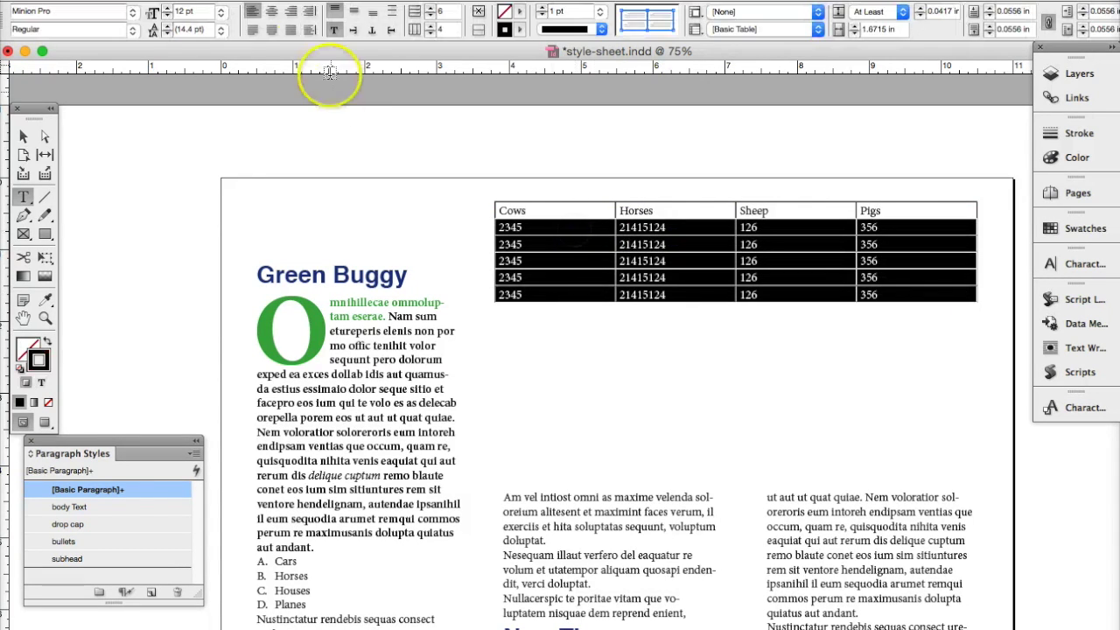
Make the header row Helvetica Bold, centred horizontally
left_click(271, 12)
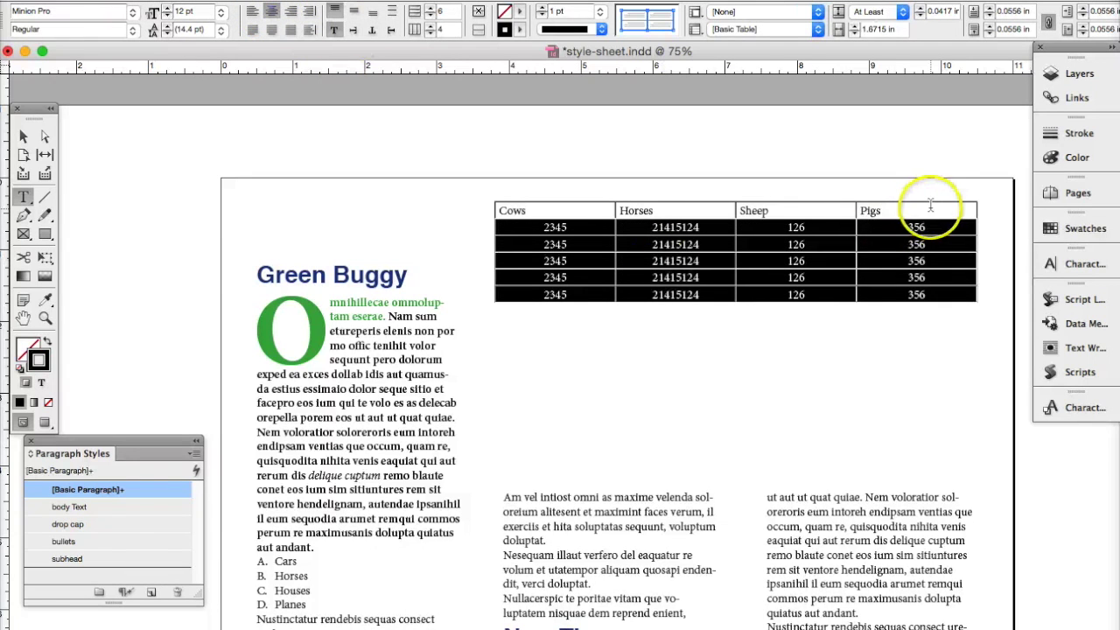
left_click_drag(930, 210, 581, 210)
double_click(45, 9)
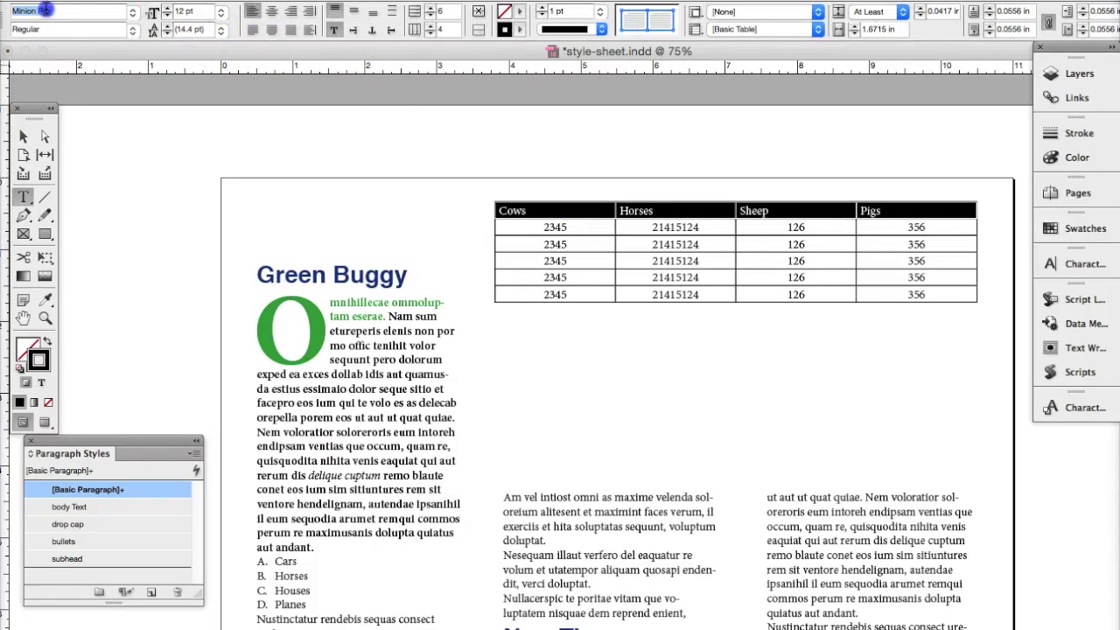
key("Return")
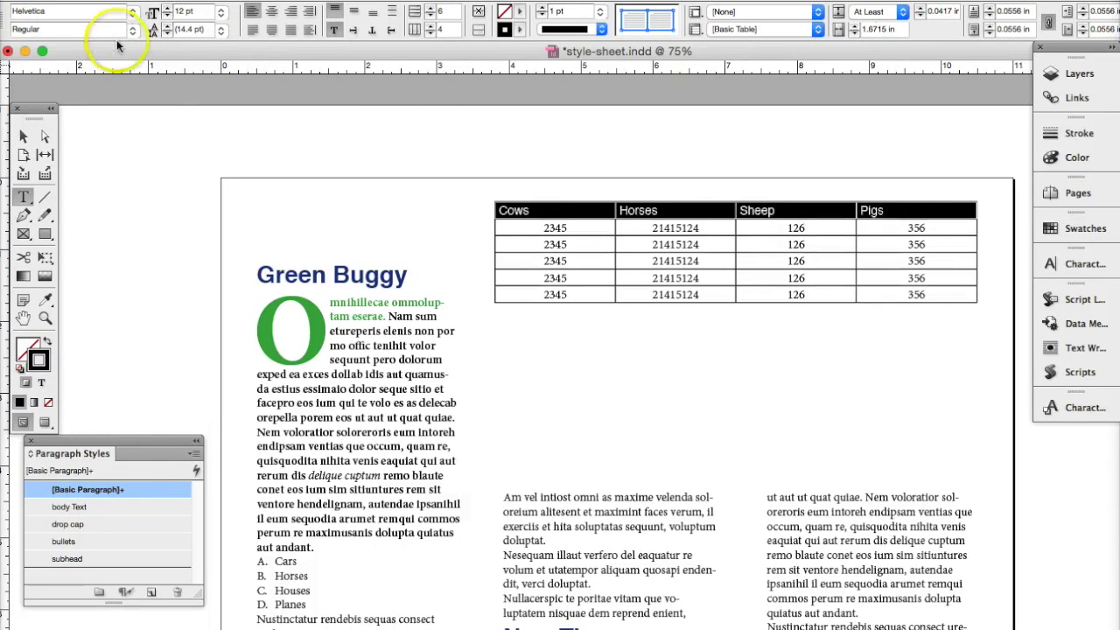
left_click(131, 30)
left_click(129, 66)
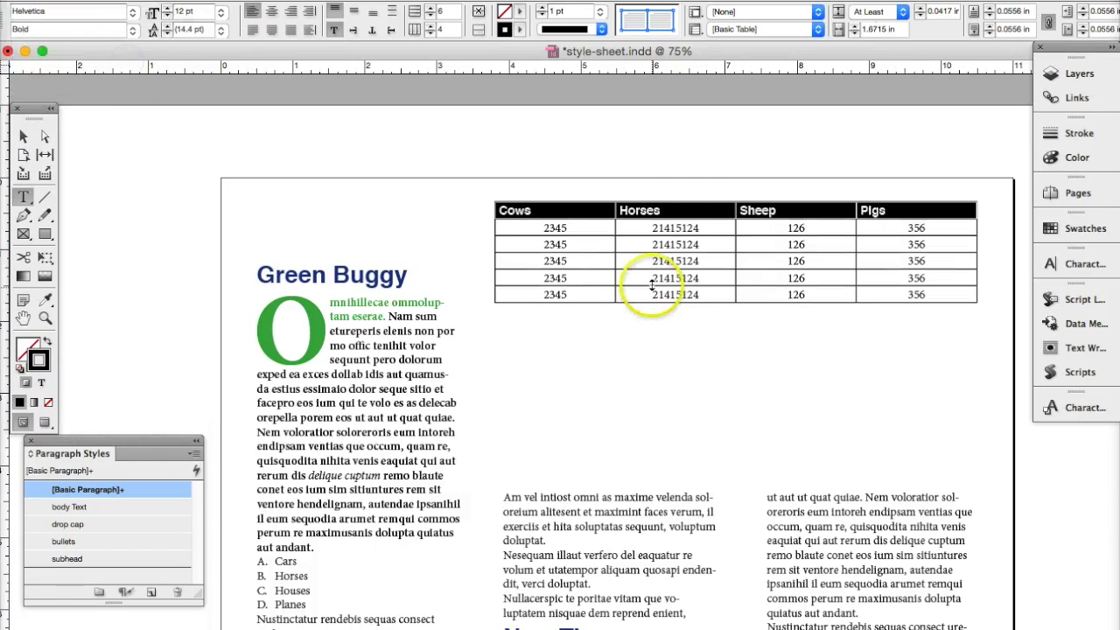
left_click(273, 10)
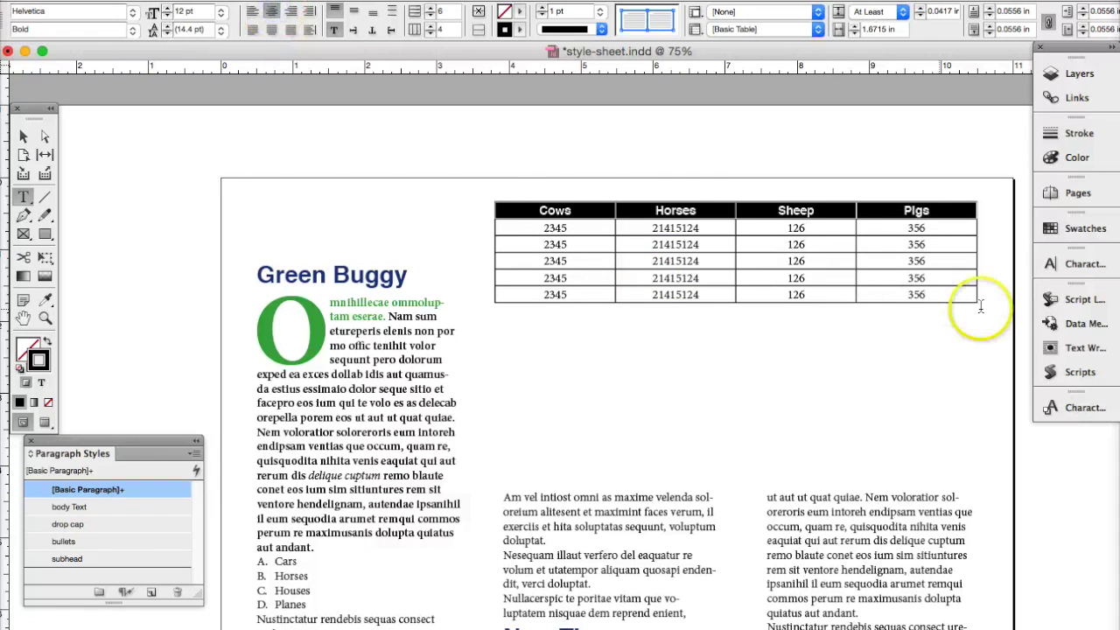
Set the table's body cells to Helvetica at 10 pt
left_click_drag(932, 298, 564, 229)
left_click(41, 11)
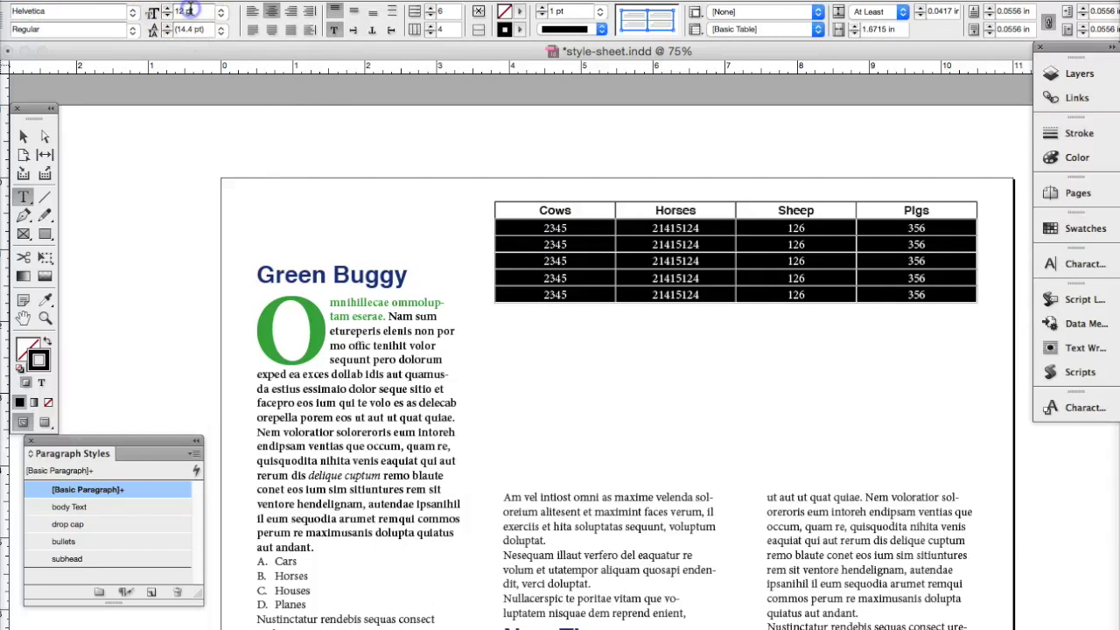
key("Return")
left_click(192, 11)
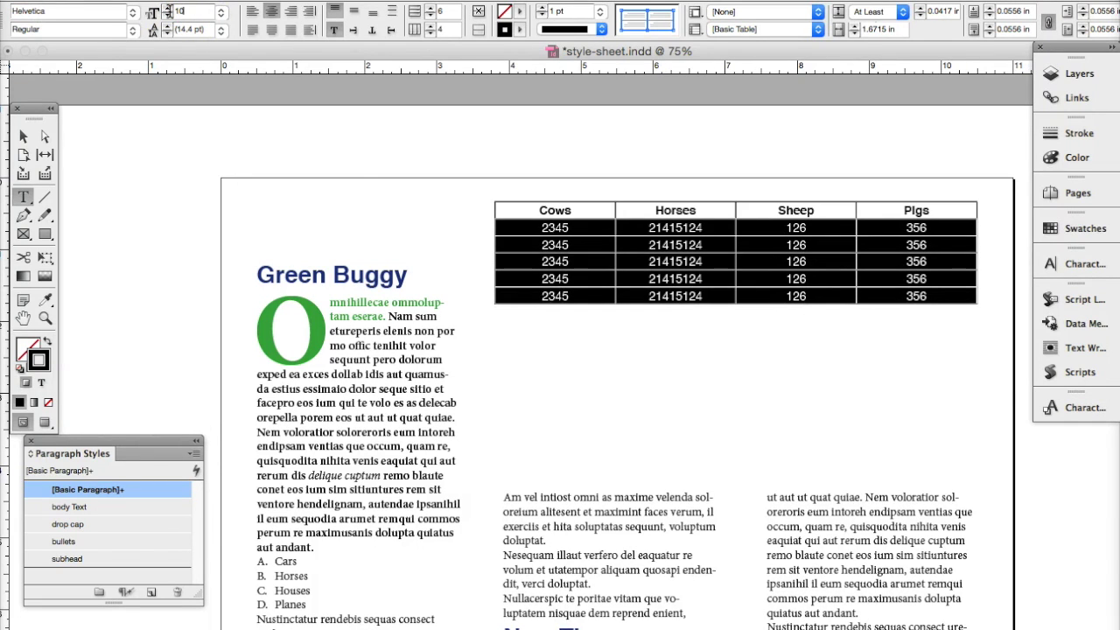
type("10")
key("Return")
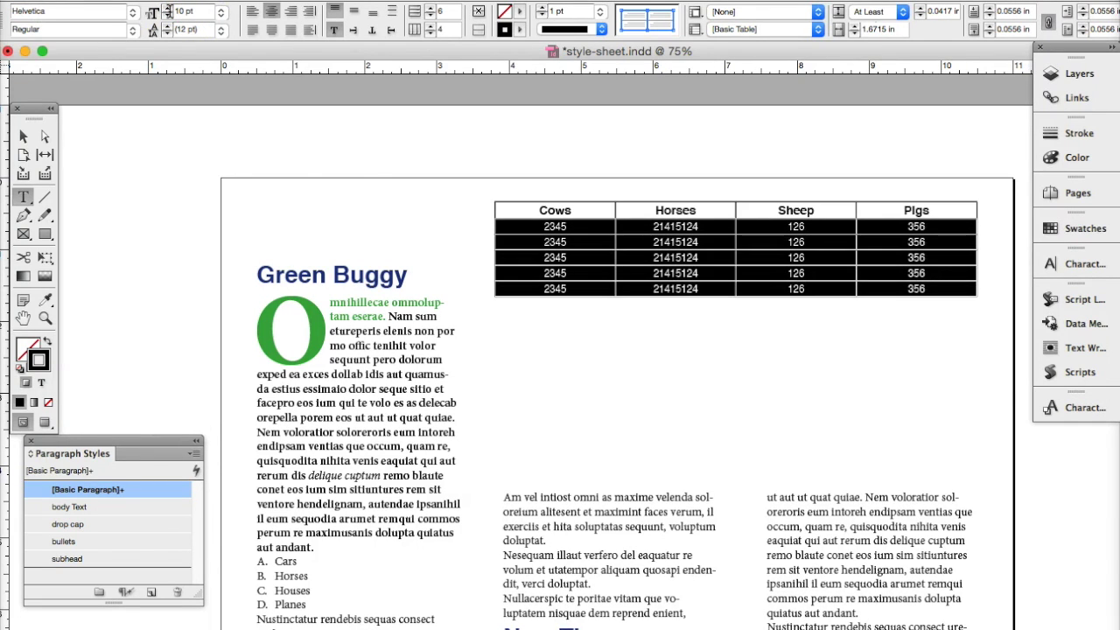
Centre the body text vertically and fix the body rows at exactly 0.4 in tall
left_click(354, 12)
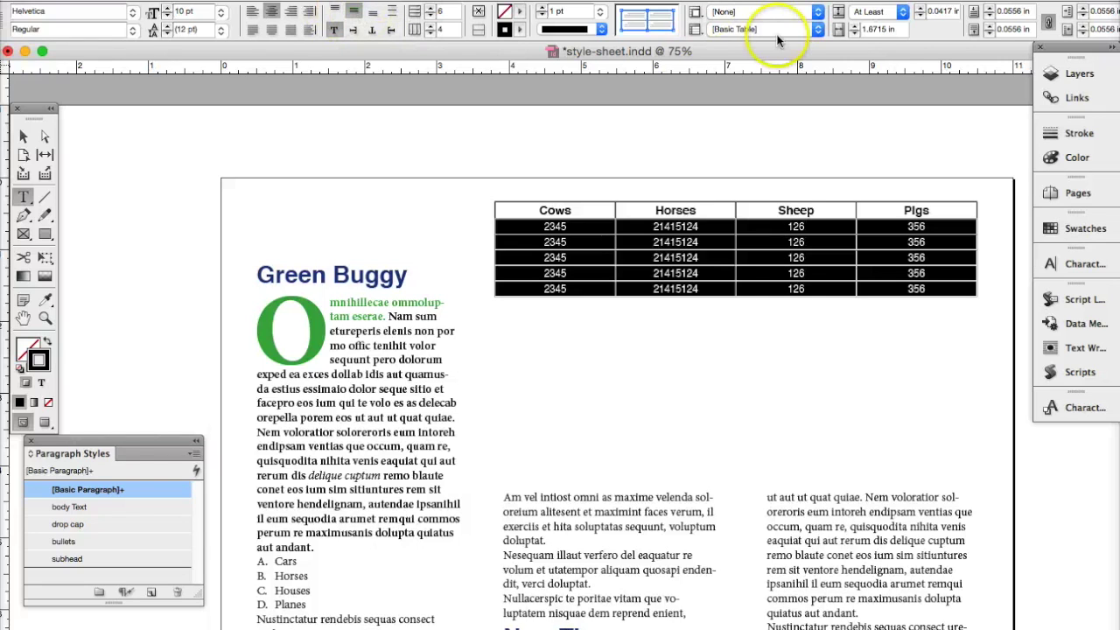
left_click(894, 12)
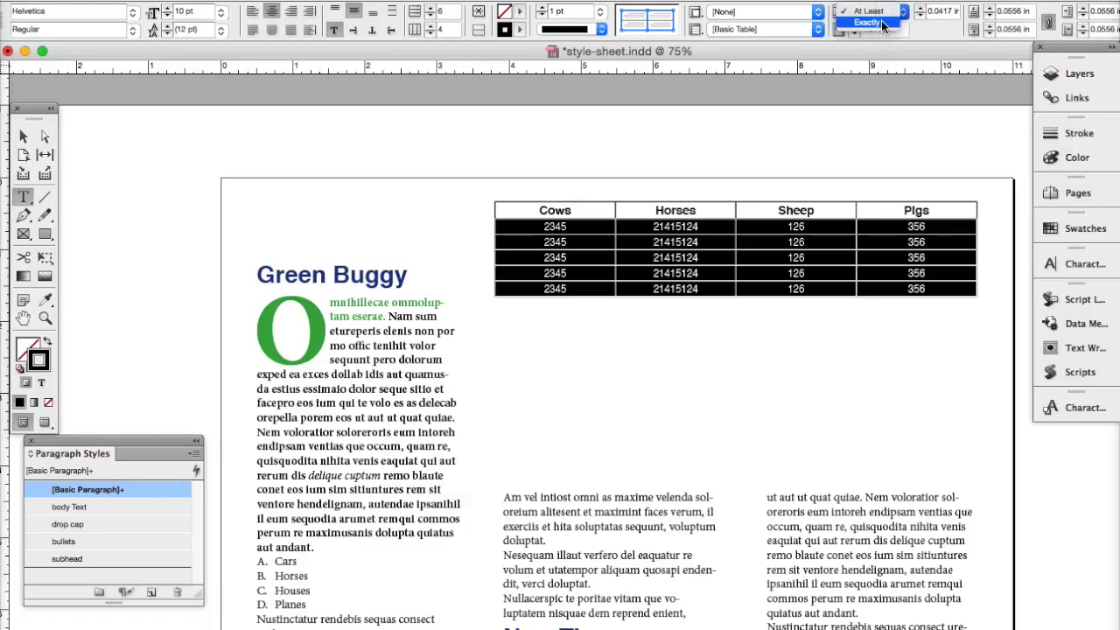
left_click(894, 22)
left_click(939, 12)
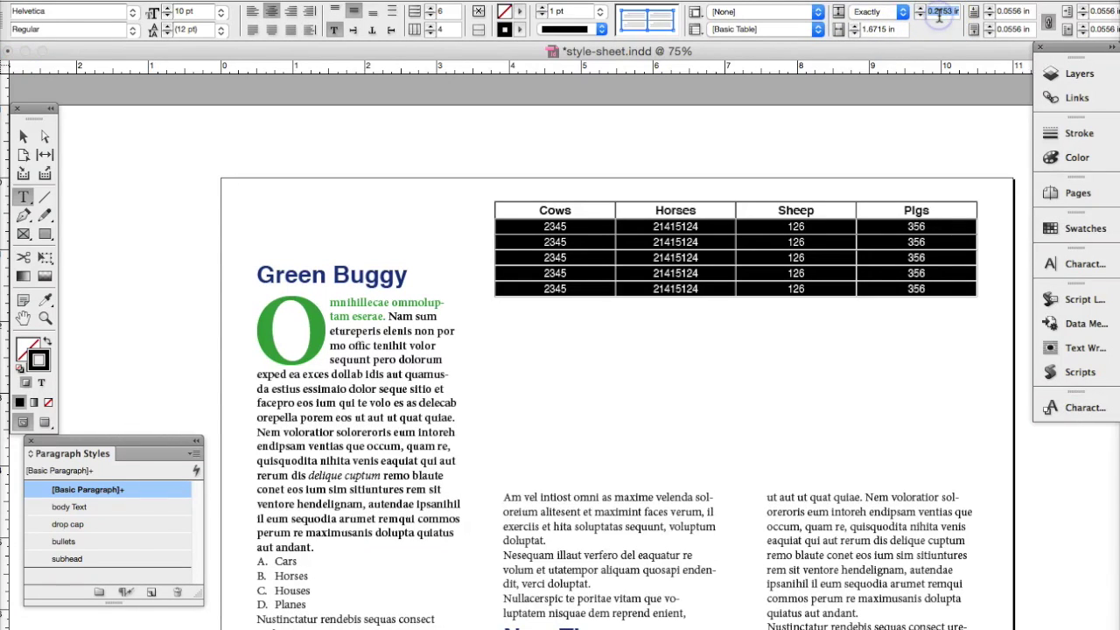
type(".4")
key("Return")
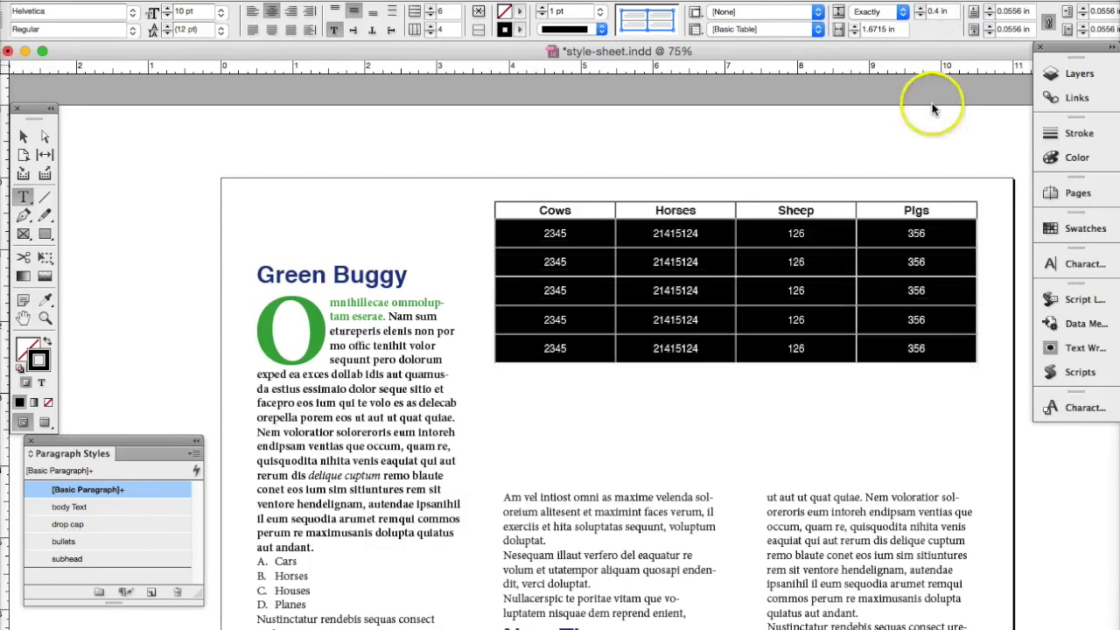
left_click(877, 347)
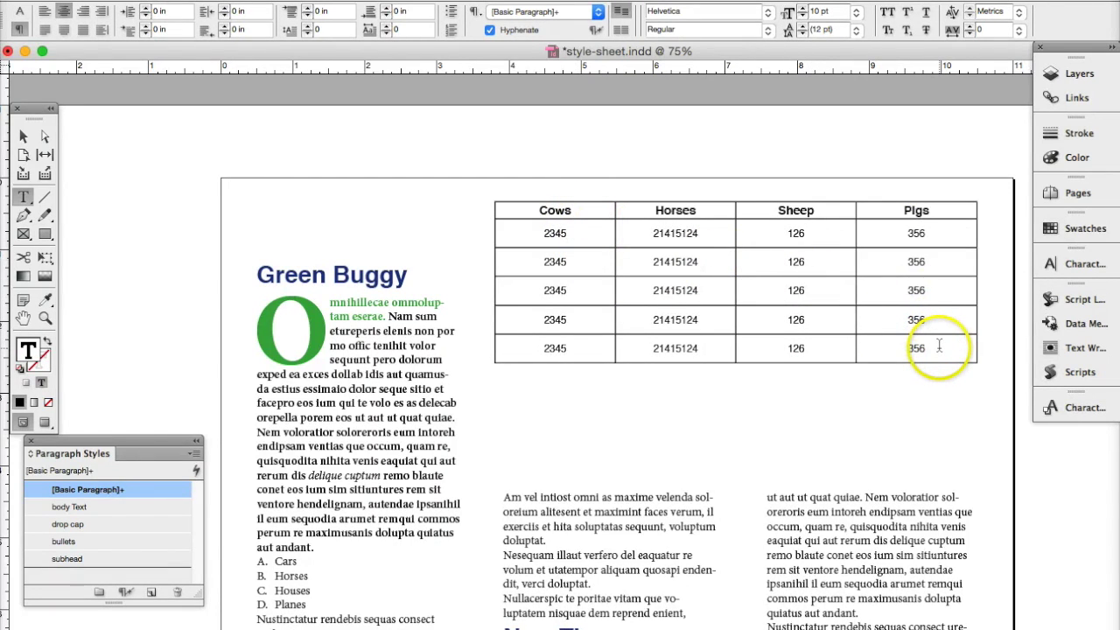
Move the table frame slightly down and shorten it to fit the table
left_click(24, 137)
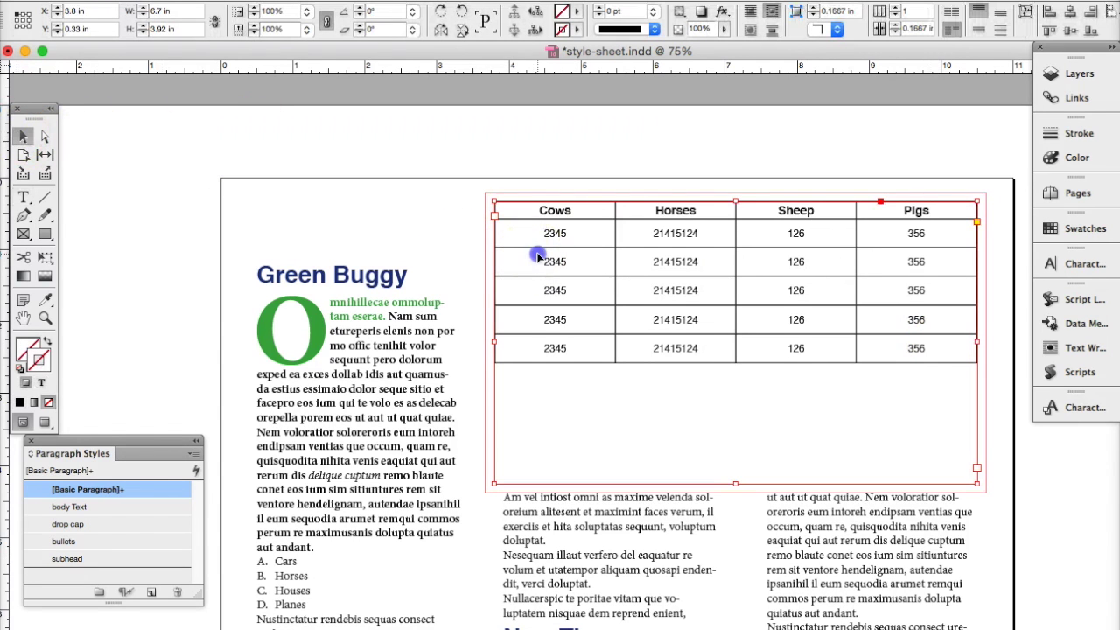
left_click_drag(537, 269, 537, 286)
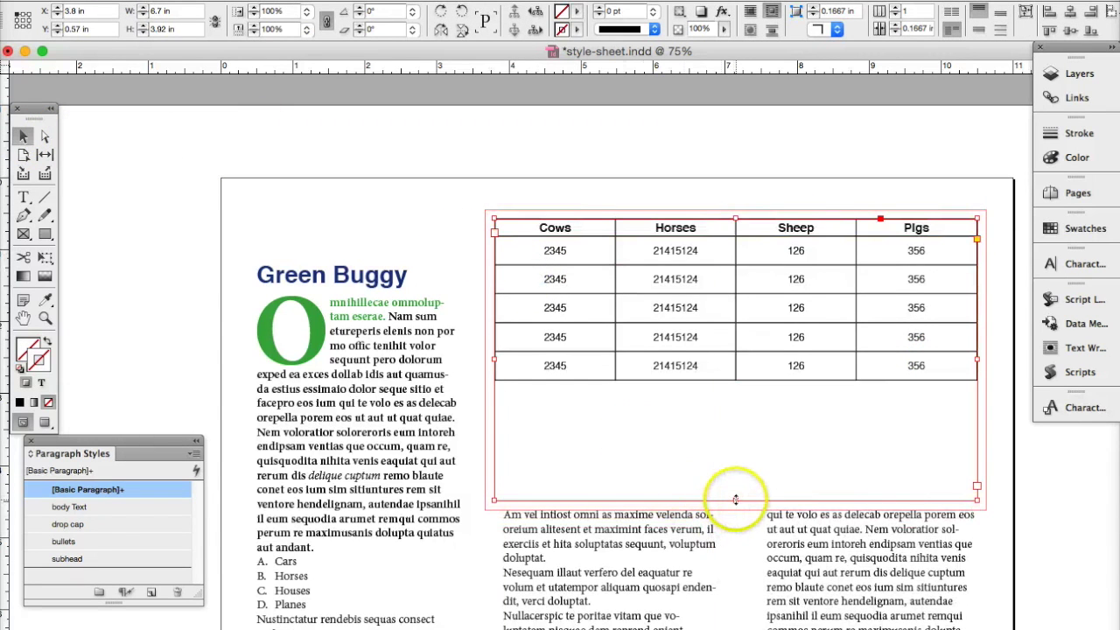
left_click_drag(736, 501, 736, 407)
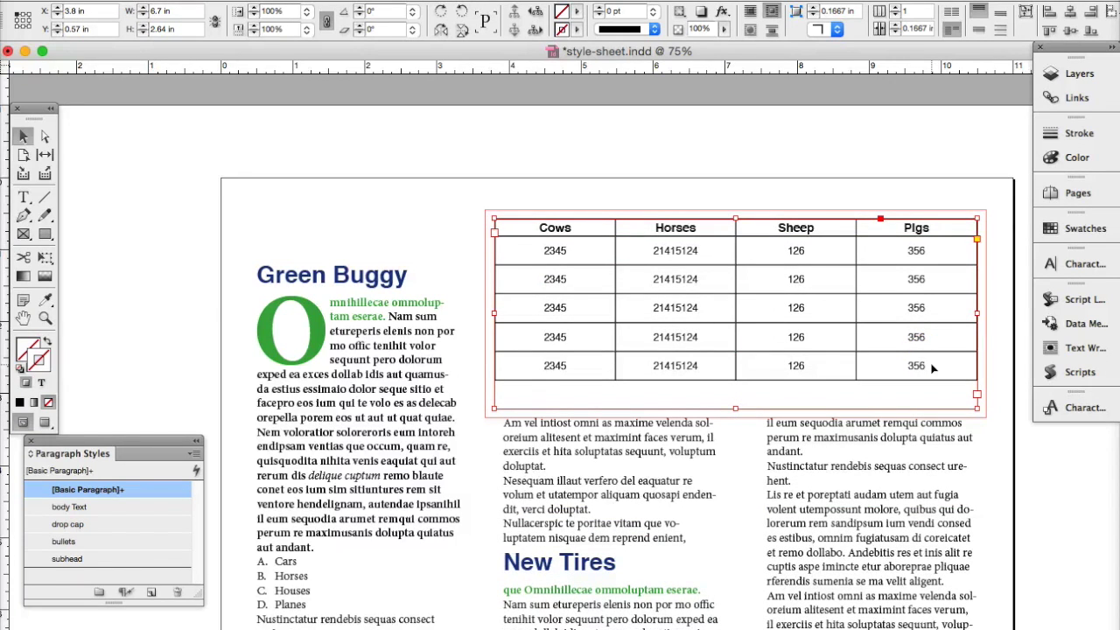
double_click(932, 367)
left_click_drag(931, 368, 576, 251)
Create a 'table - header' paragraph style from the header row and apply it
left_click(952, 222)
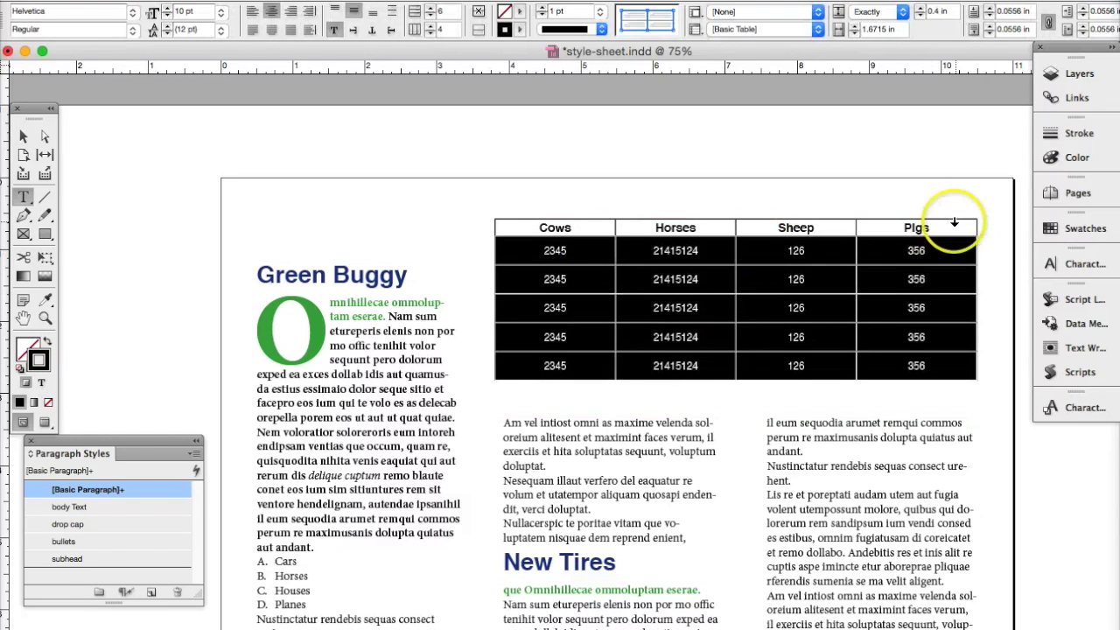
key("Escape")
double_click(942, 224)
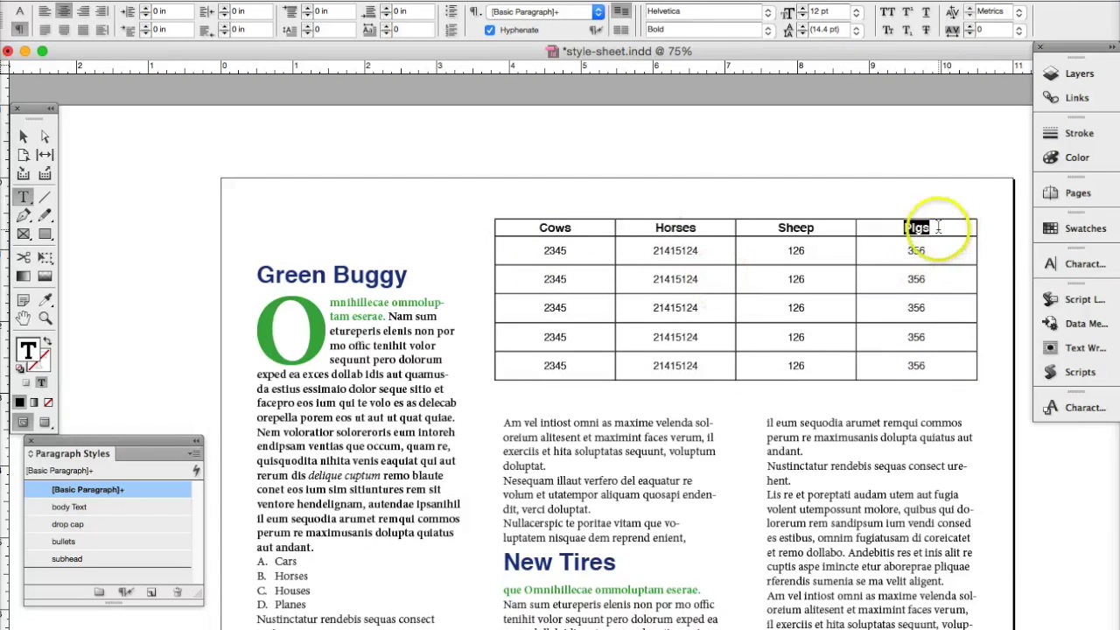
left_click(837, 228)
left_click_drag(837, 229, 533, 225)
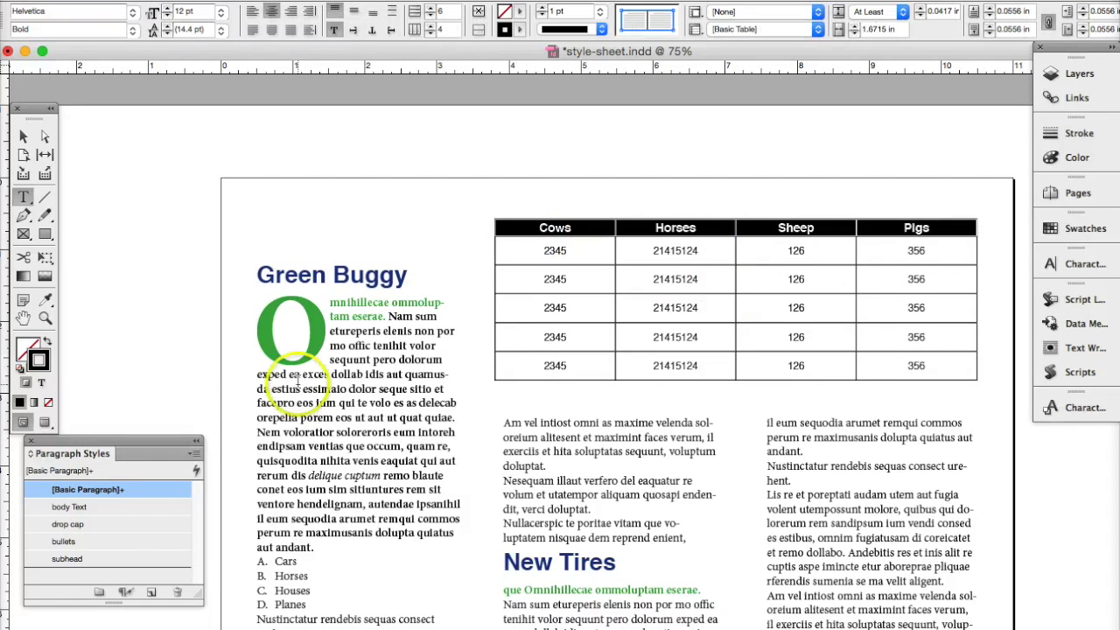
left_click_drag(143, 441, 214, 176)
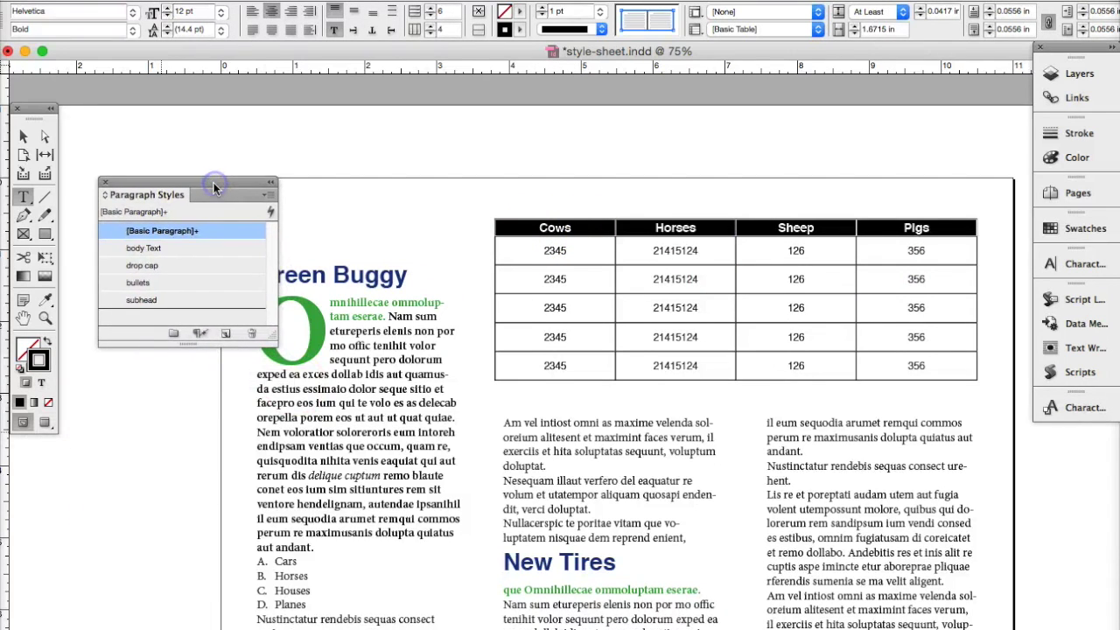
left_click(266, 194)
left_click(310, 196)
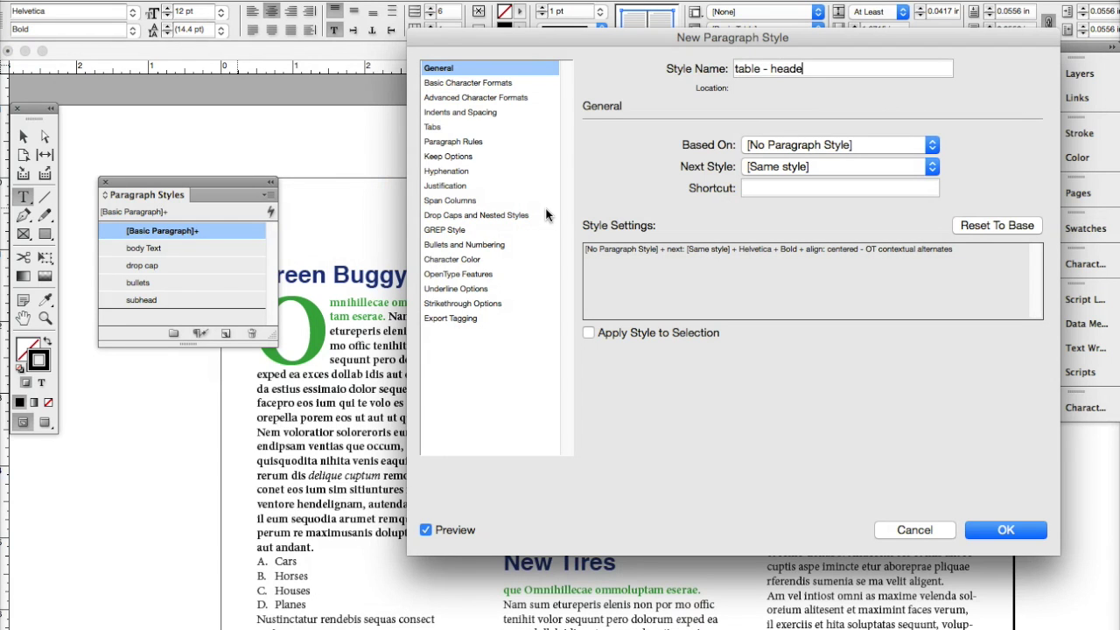
left_click(1003, 530)
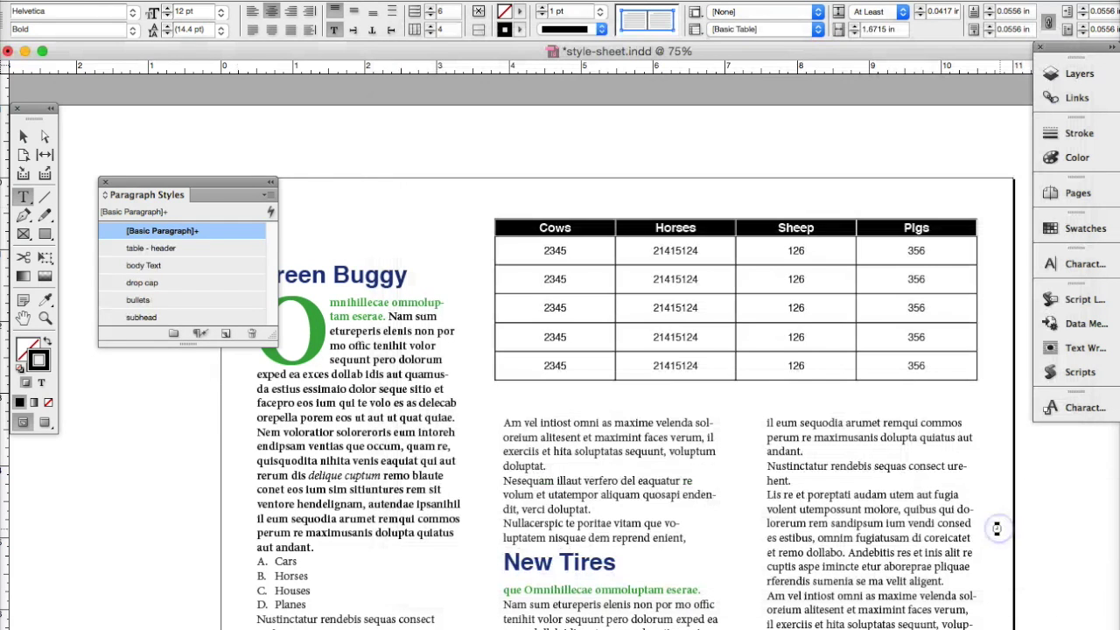
left_click(162, 251)
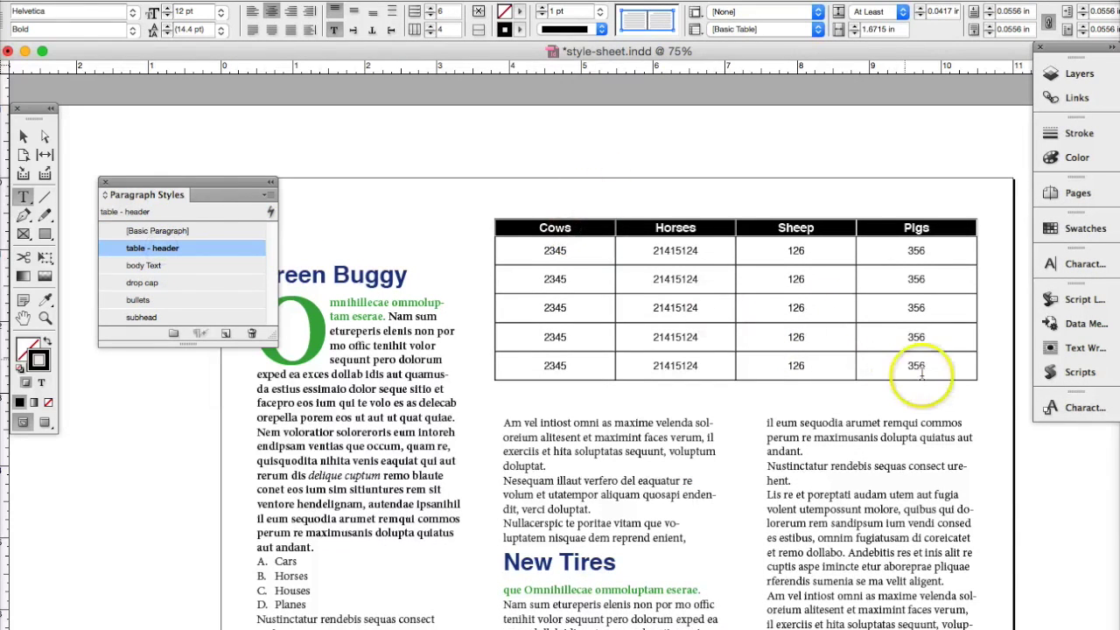
Create a 'table body' paragraph style from the body cells, apply it, and check the cells
left_click_drag(943, 368, 561, 254)
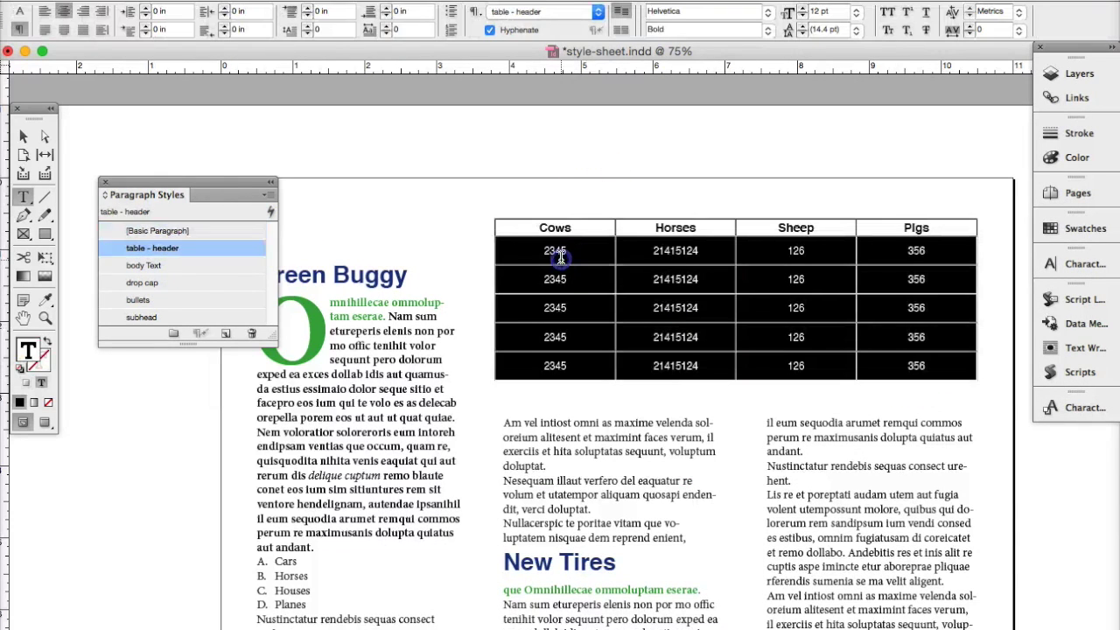
left_click(269, 197)
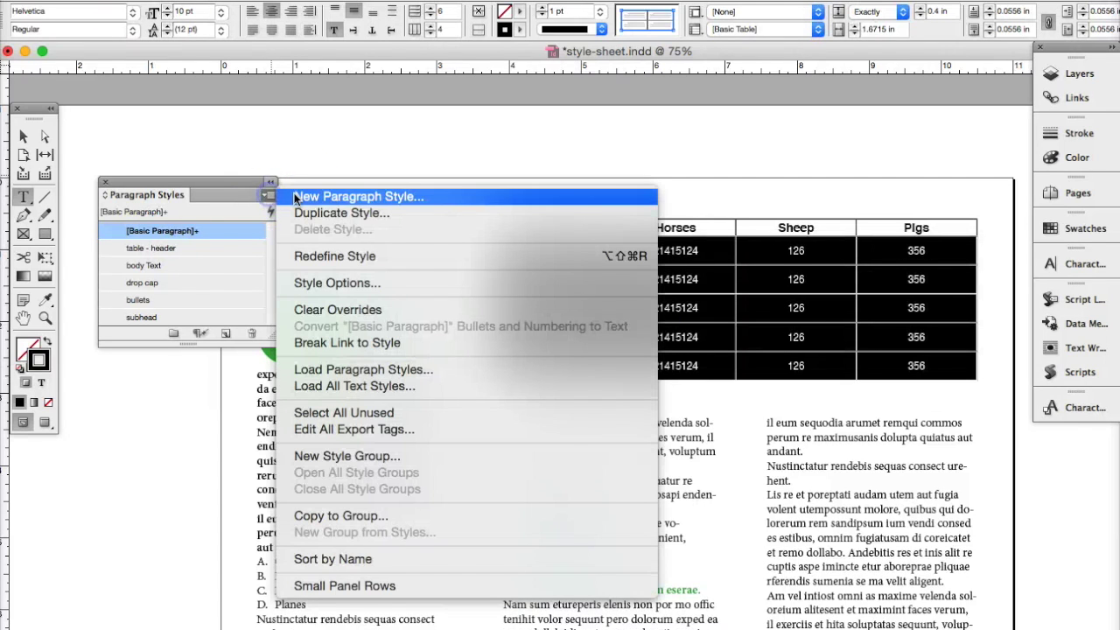
left_click(295, 195)
type("table body")
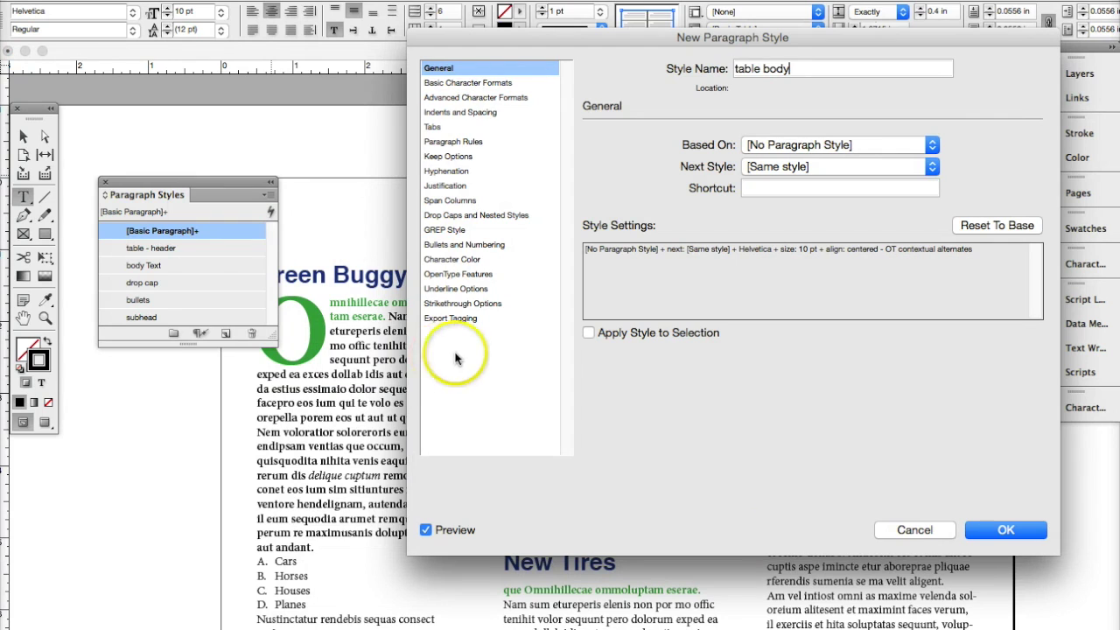
left_click(983, 531)
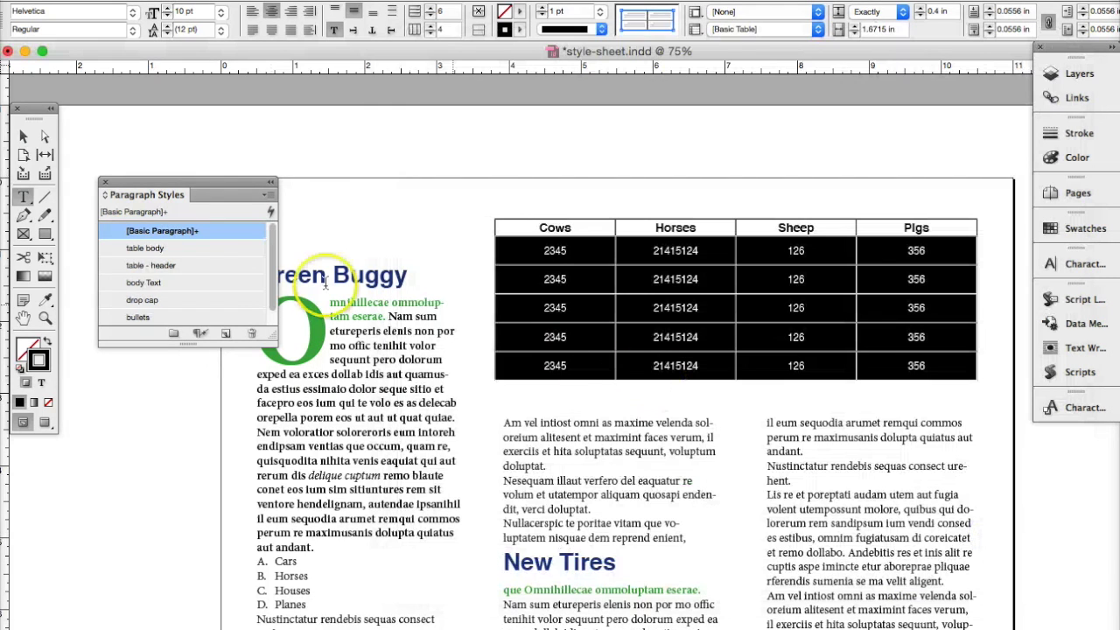
left_click(159, 250)
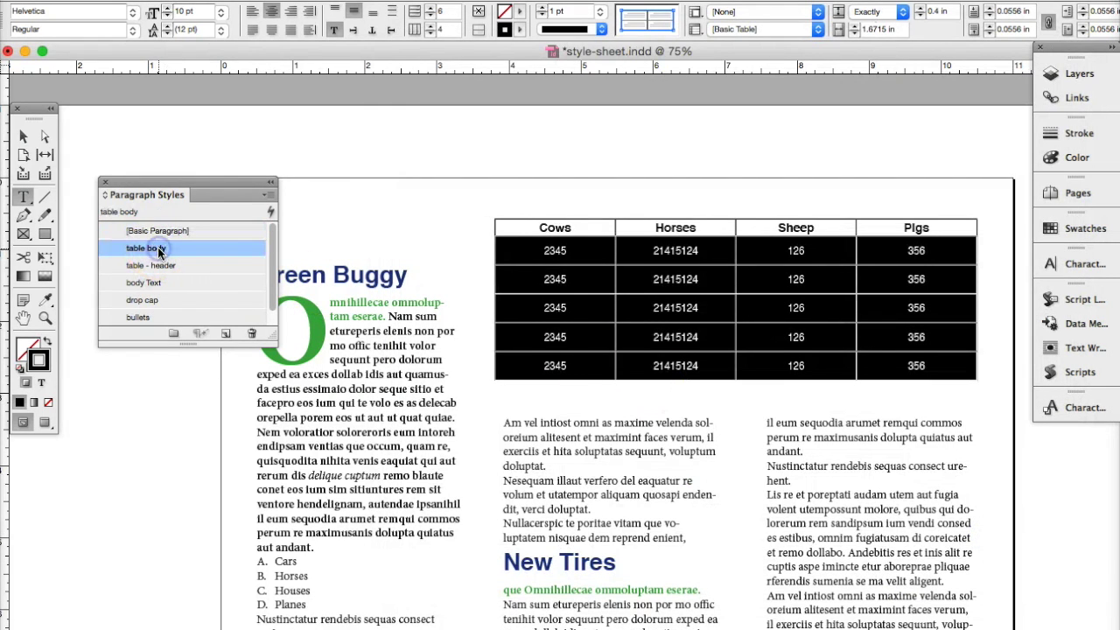
double_click(556, 226)
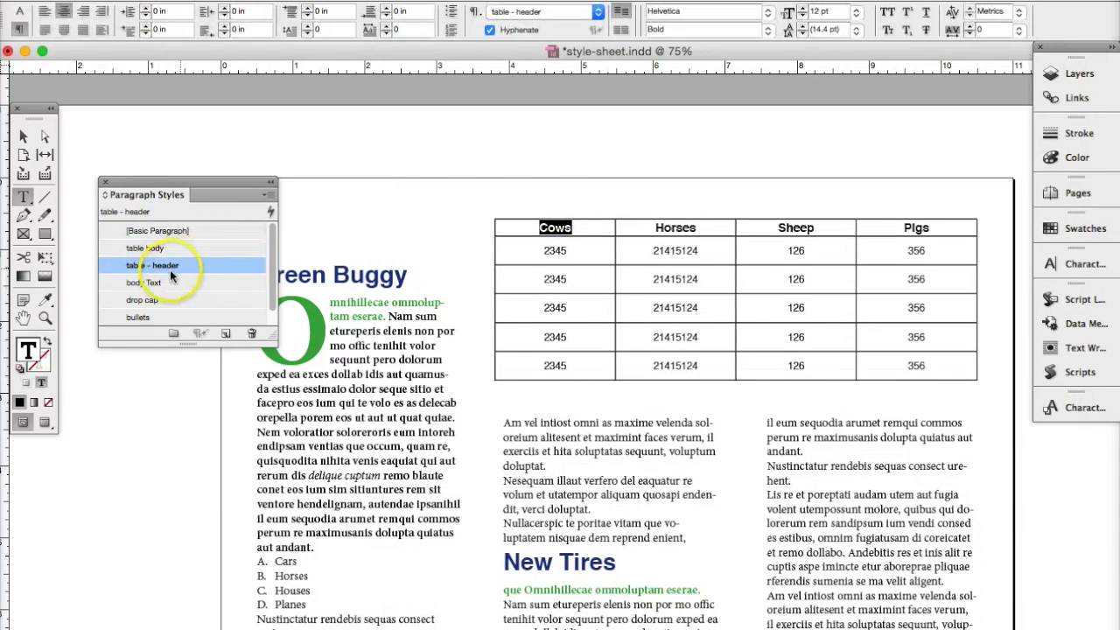
left_click_drag(544, 247, 727, 371)
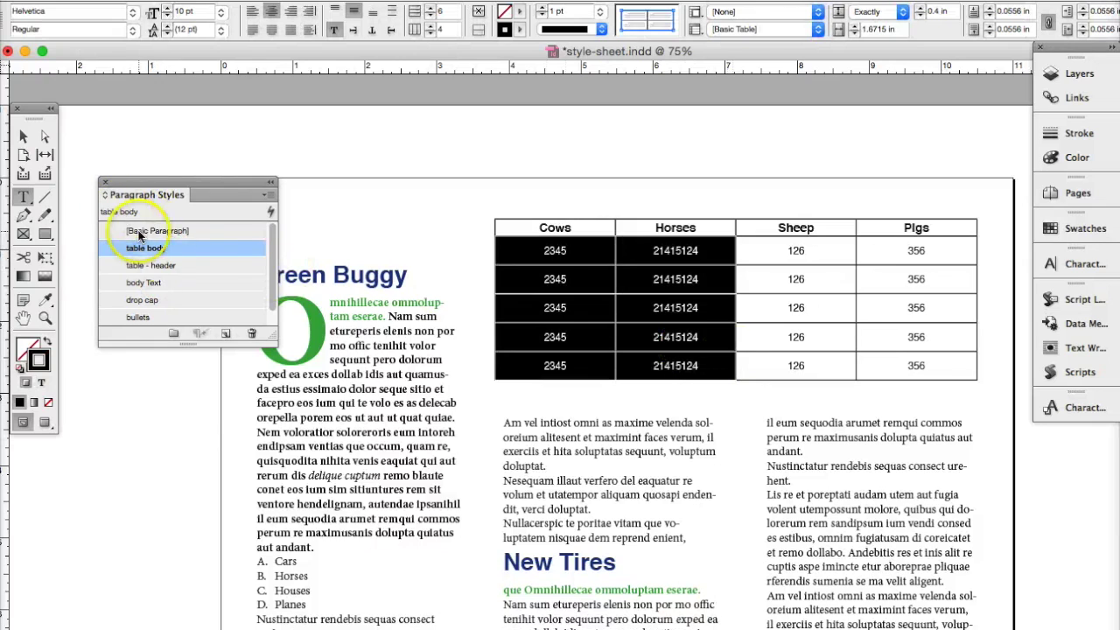
left_click(886, 364)
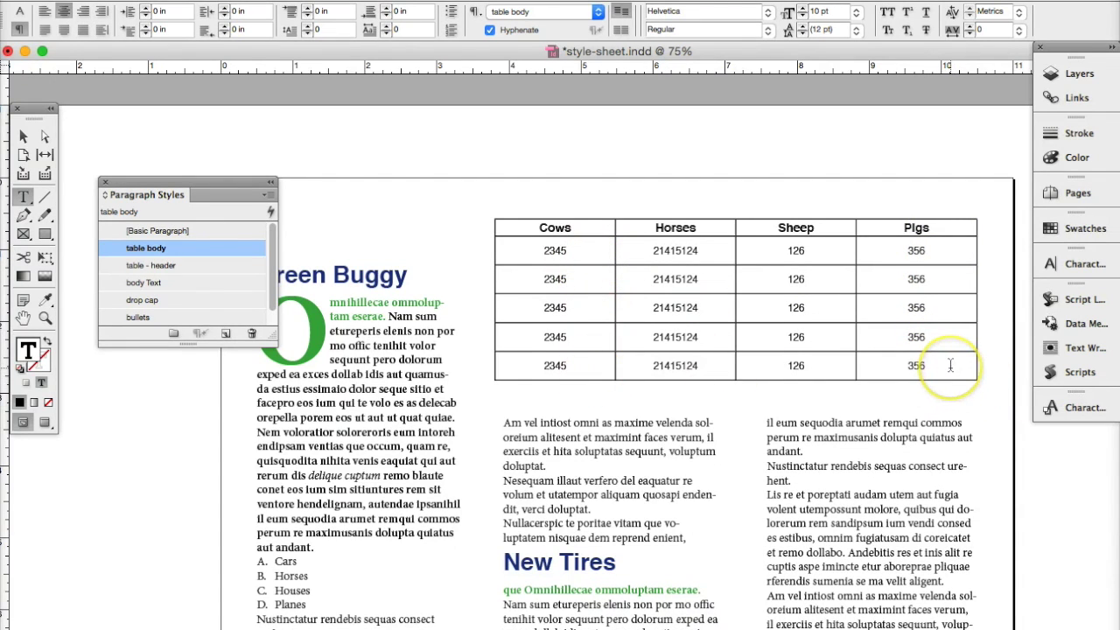
Select all table cells and open Table Options at the Alternating Fills settings
left_click_drag(950, 366, 799, 375)
left_click_drag(671, 338, 545, 227)
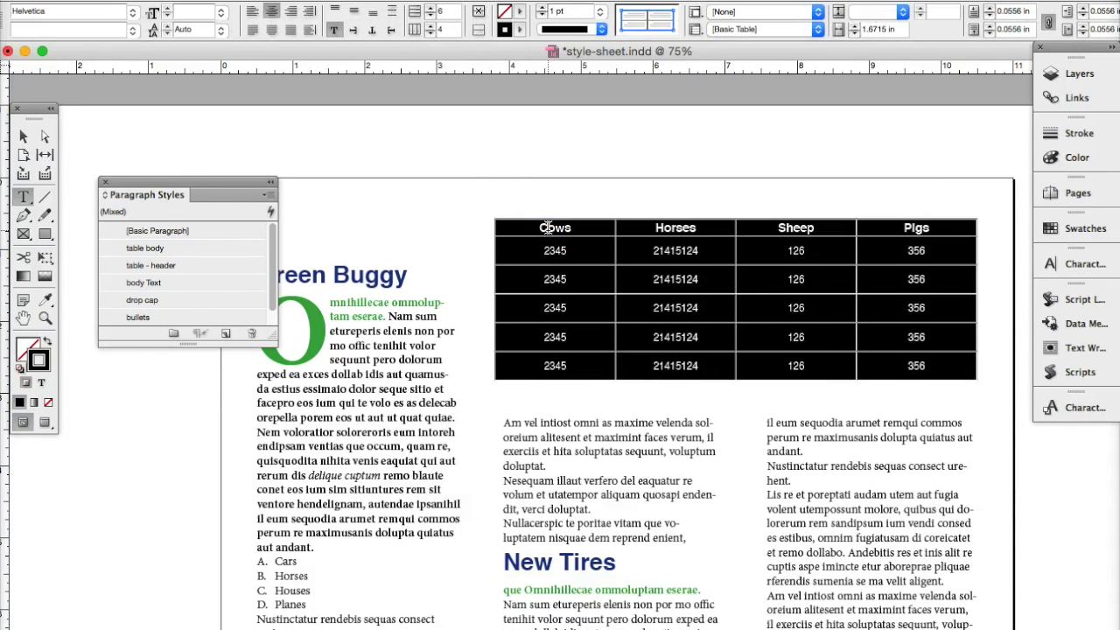
right_click(546, 228)
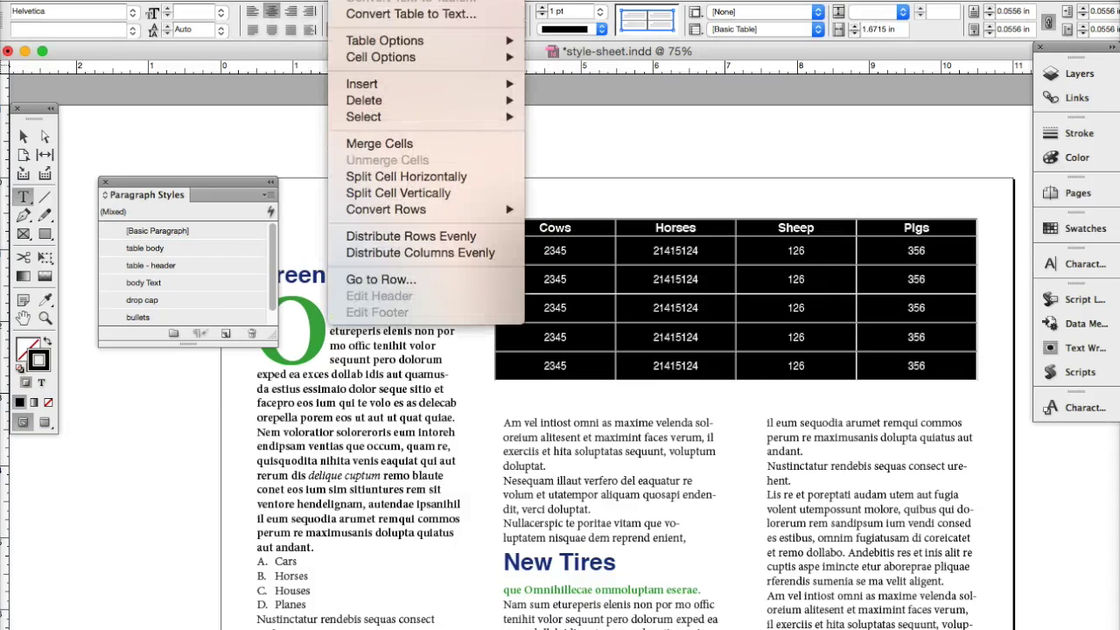
mouse_move(490, 40)
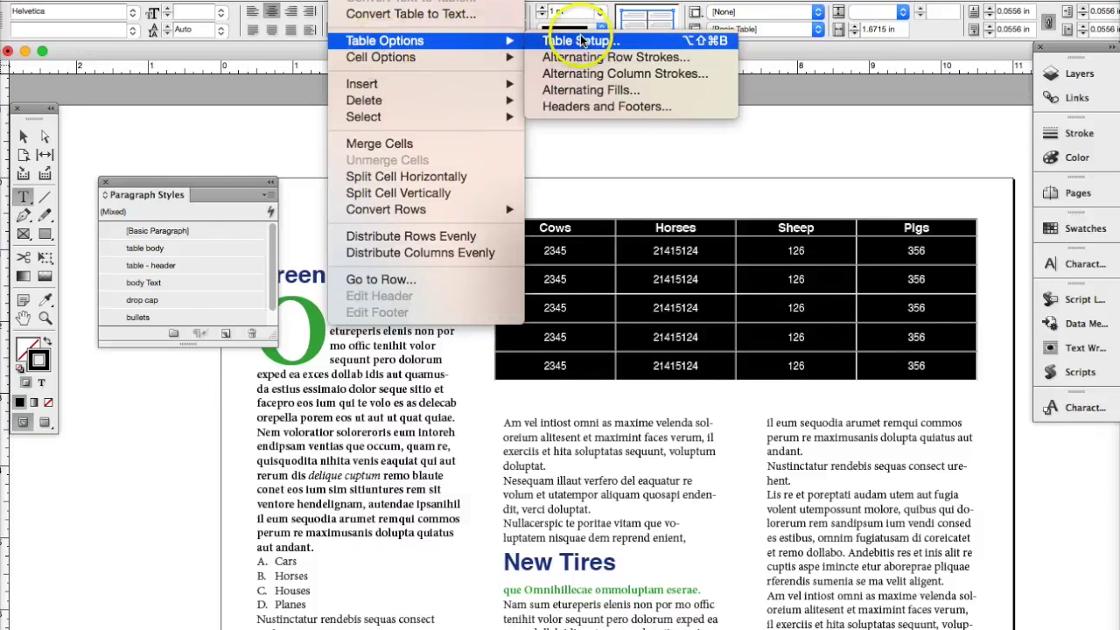
left_click(583, 91)
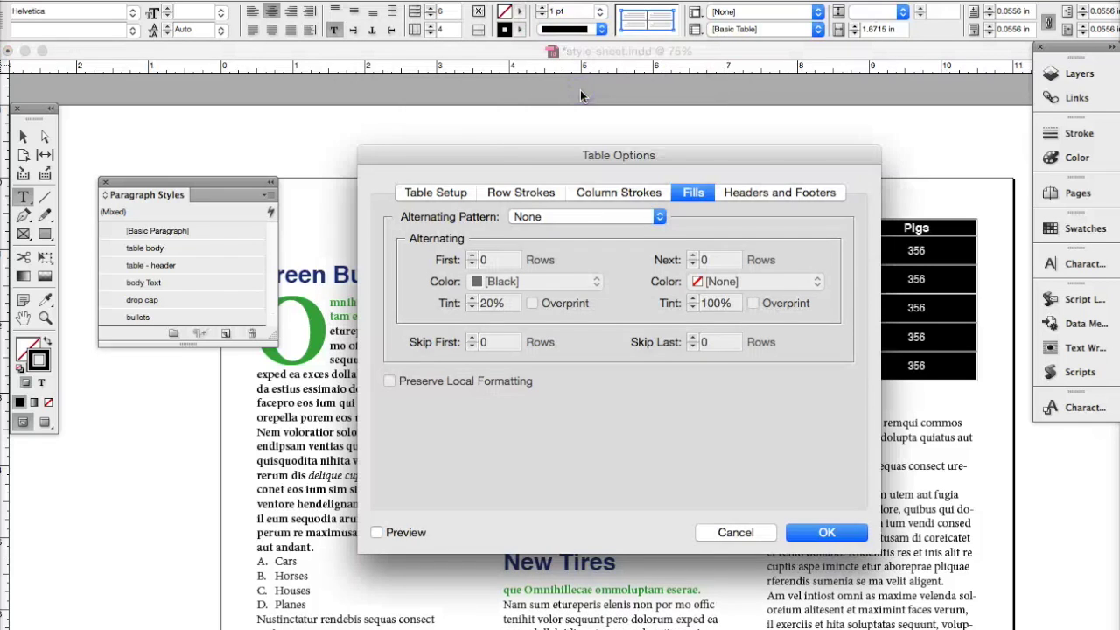
left_click_drag(516, 150, 203, 184)
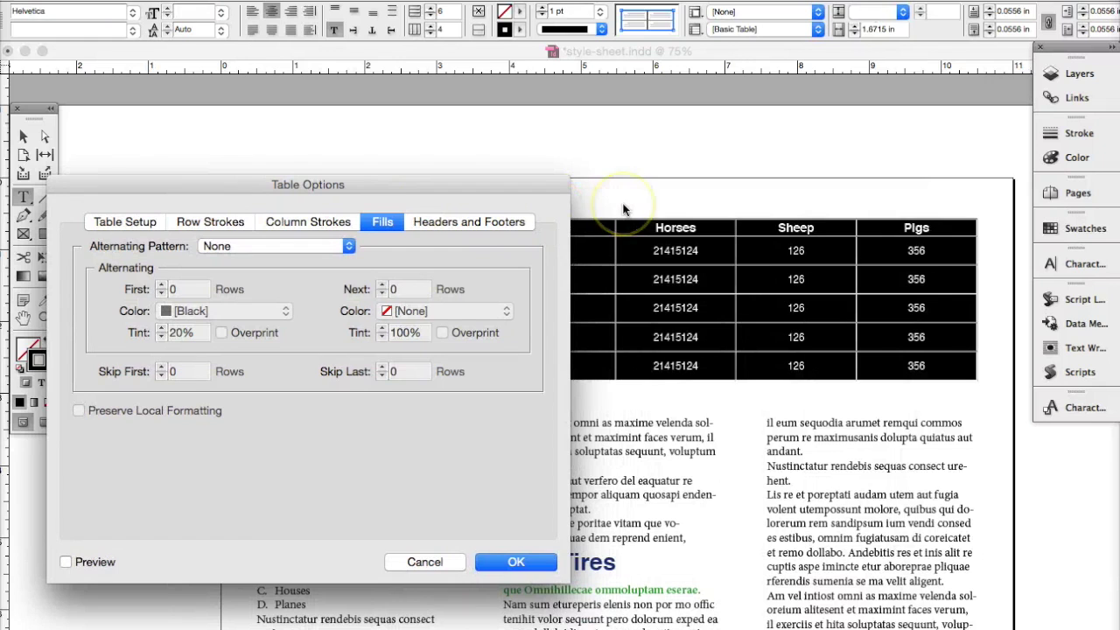
Look through the Table Setup, Row Strokes, Column Strokes and Fills tabs, ending on Table Setup
scroll(624, 209, "left", 3)
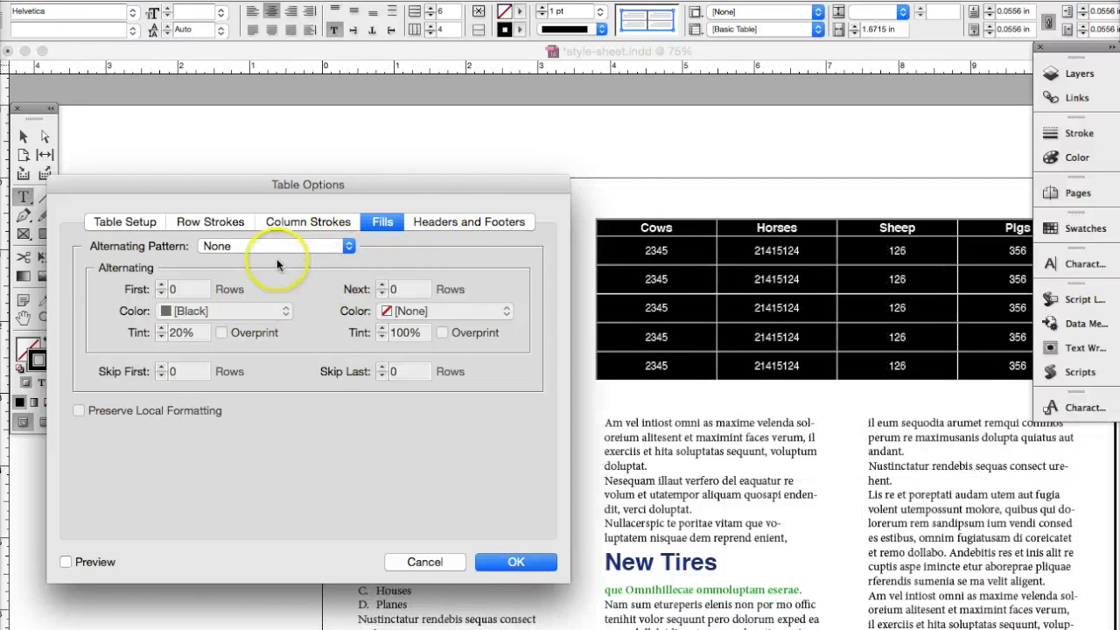
left_click(134, 223)
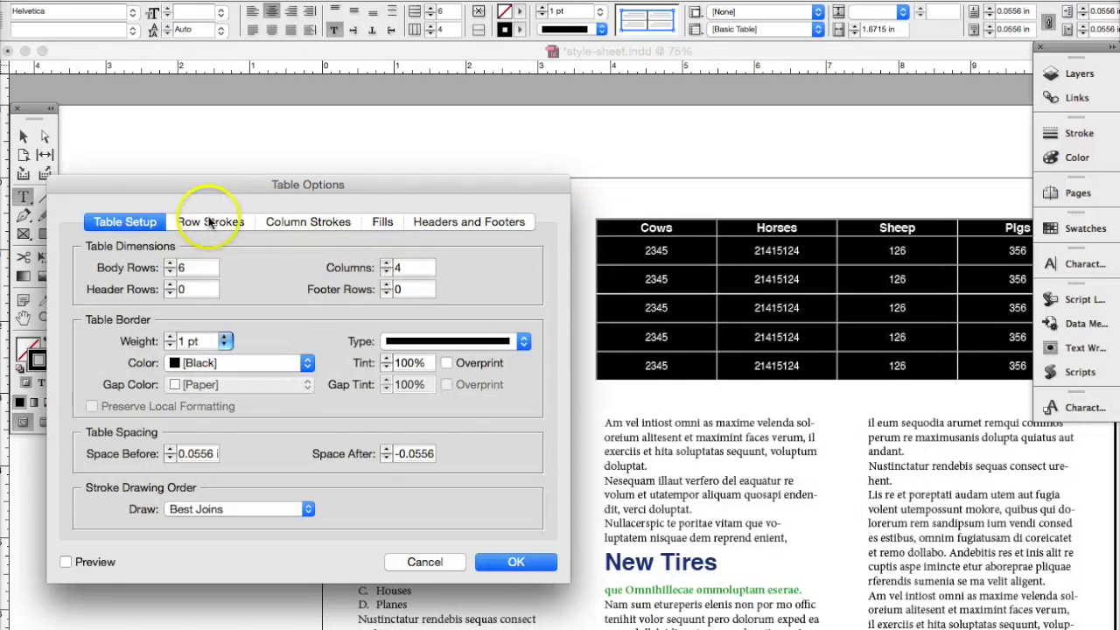
left_click(213, 223)
left_click(305, 223)
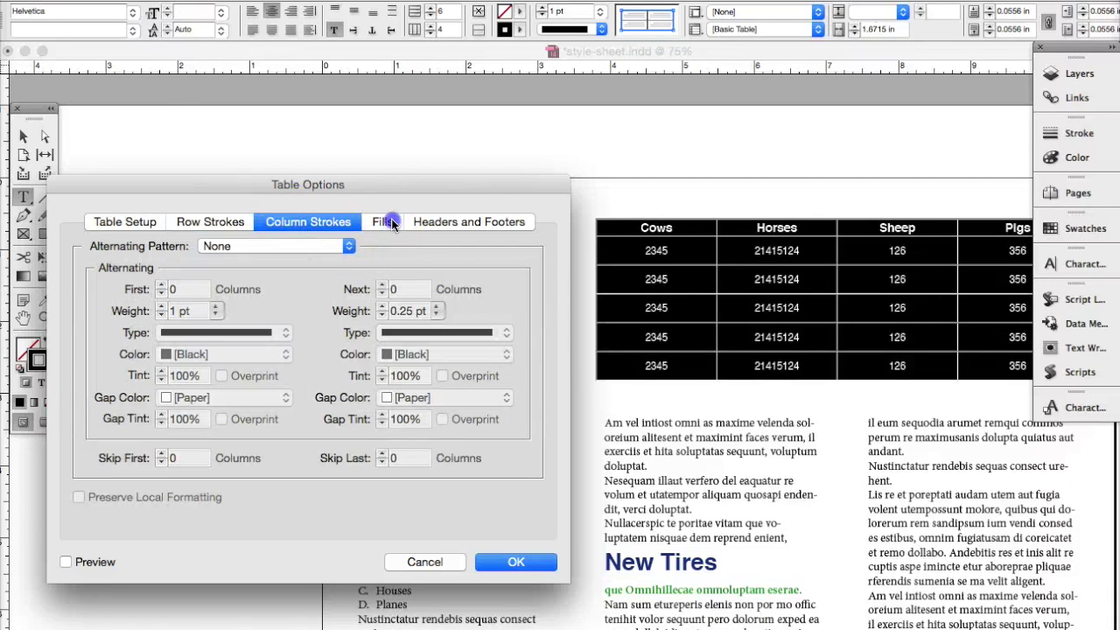
left_click(383, 223)
left_click(134, 227)
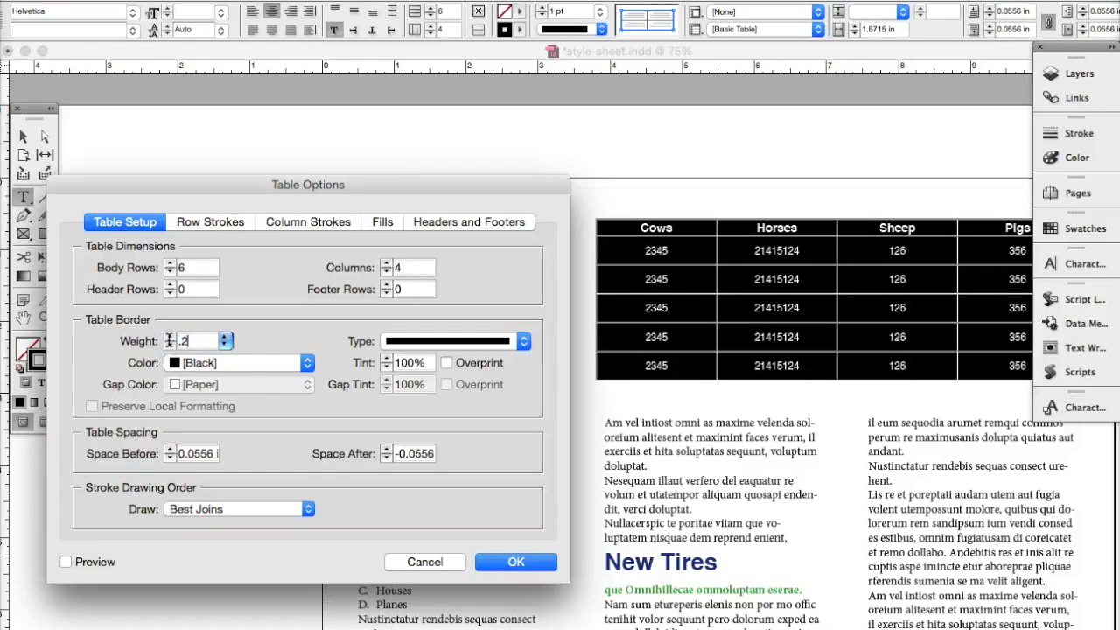
Fill every other row with C=100 M=0 Y=0 K=0 cyan, skipping the first header row
left_click(215, 222)
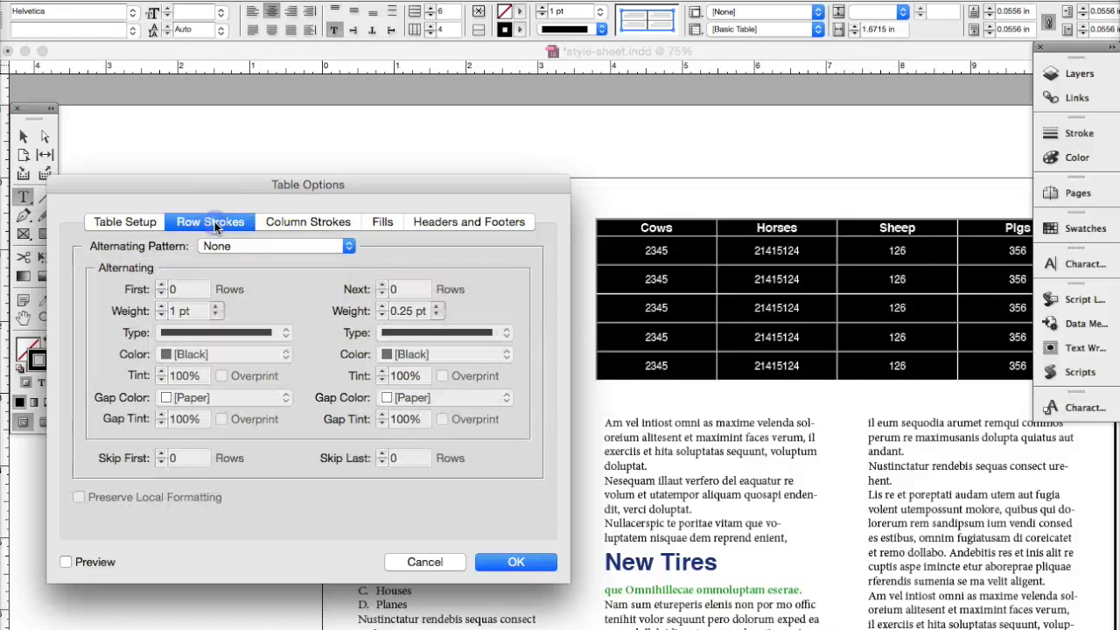
left_click(382, 223)
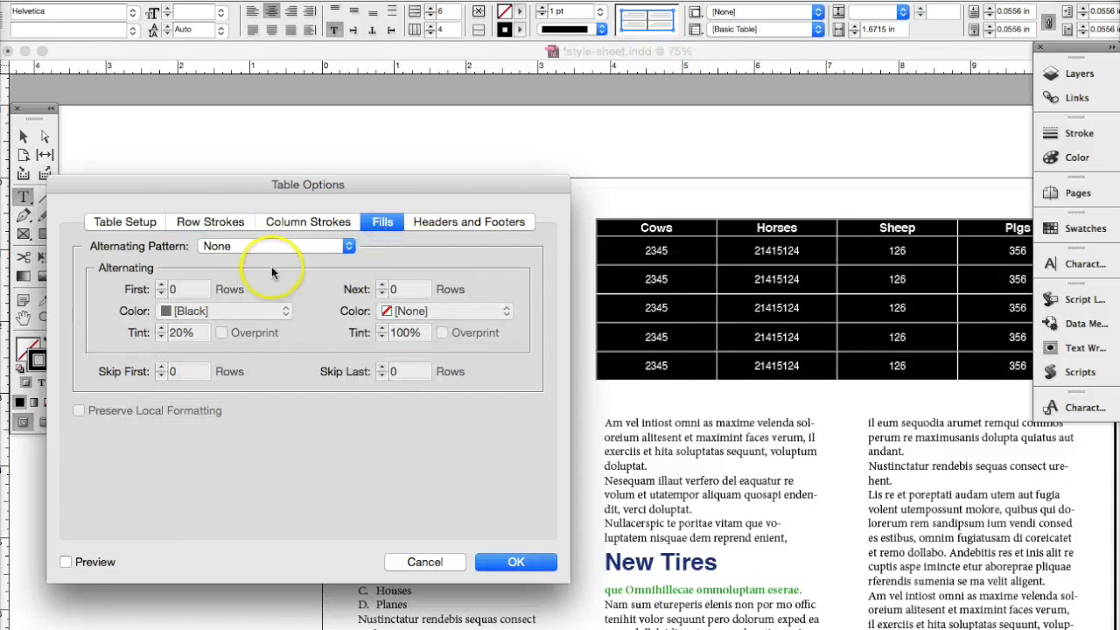
left_click(248, 246)
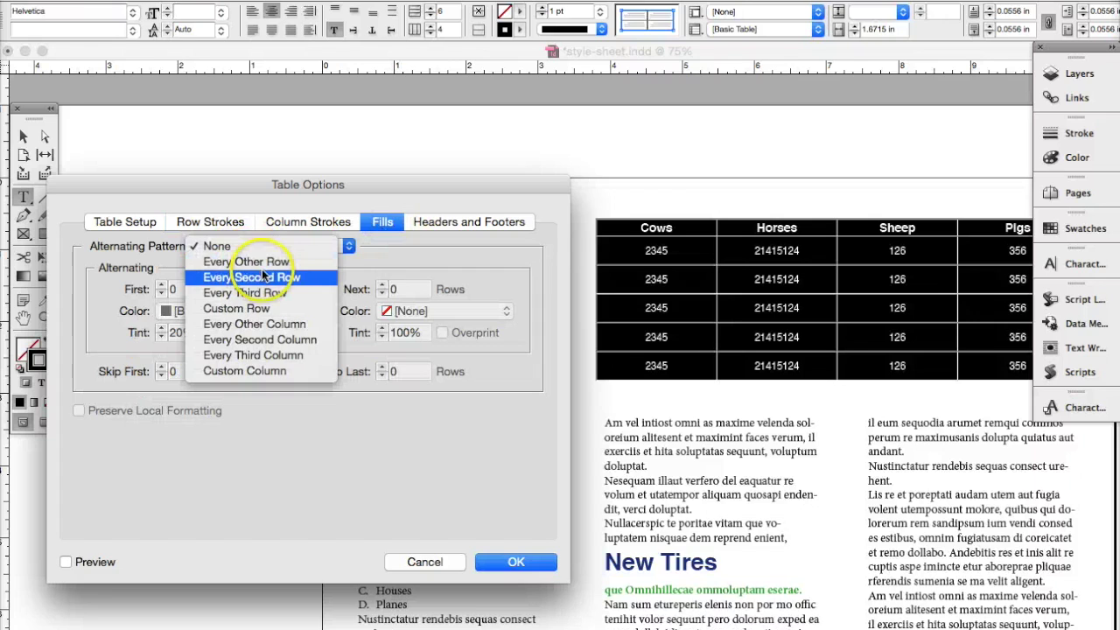
left_click(261, 262)
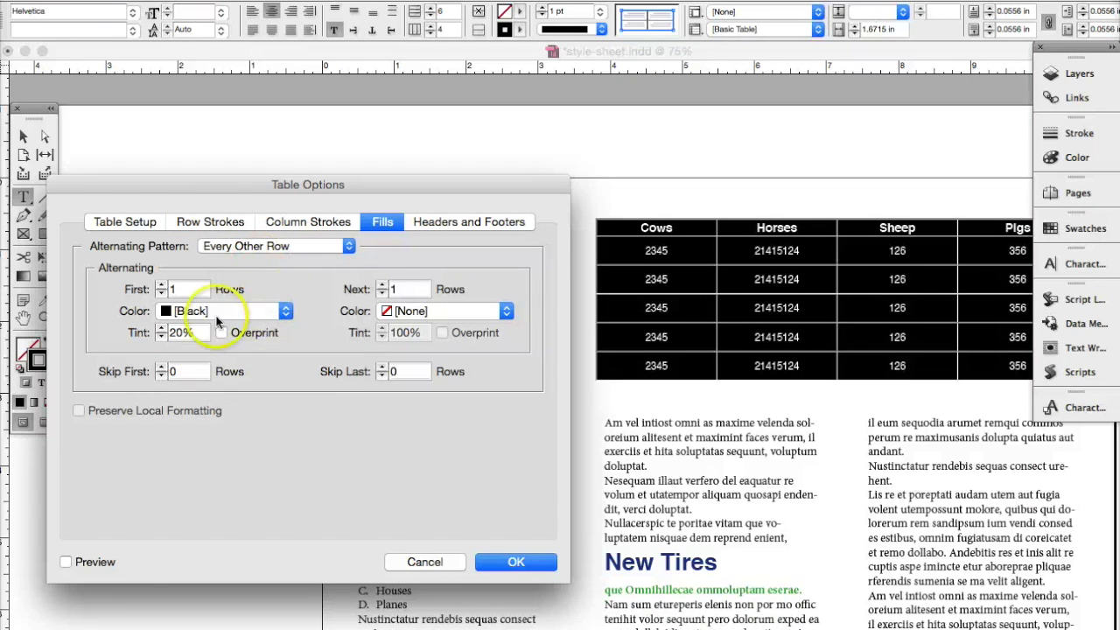
left_click(269, 312)
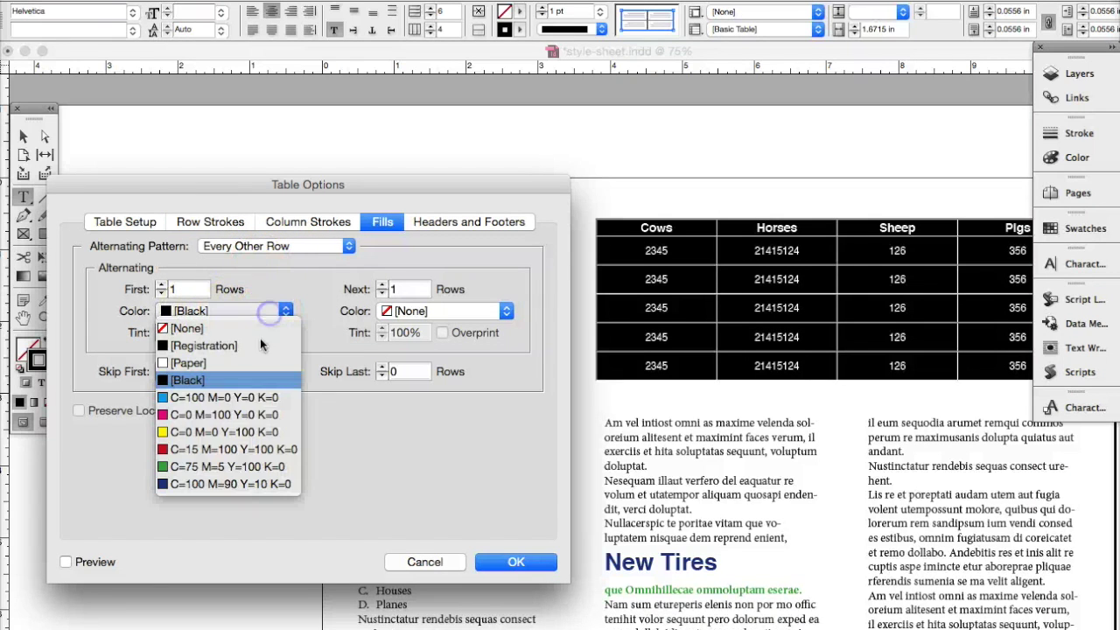
left_click(216, 399)
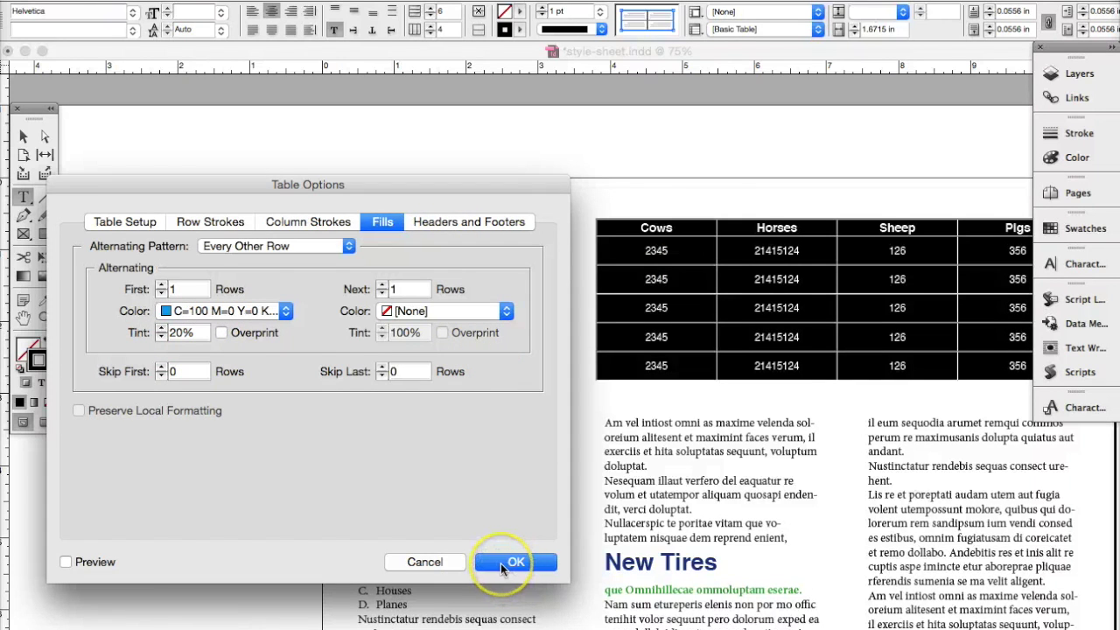
left_click(161, 368)
left_click(494, 564)
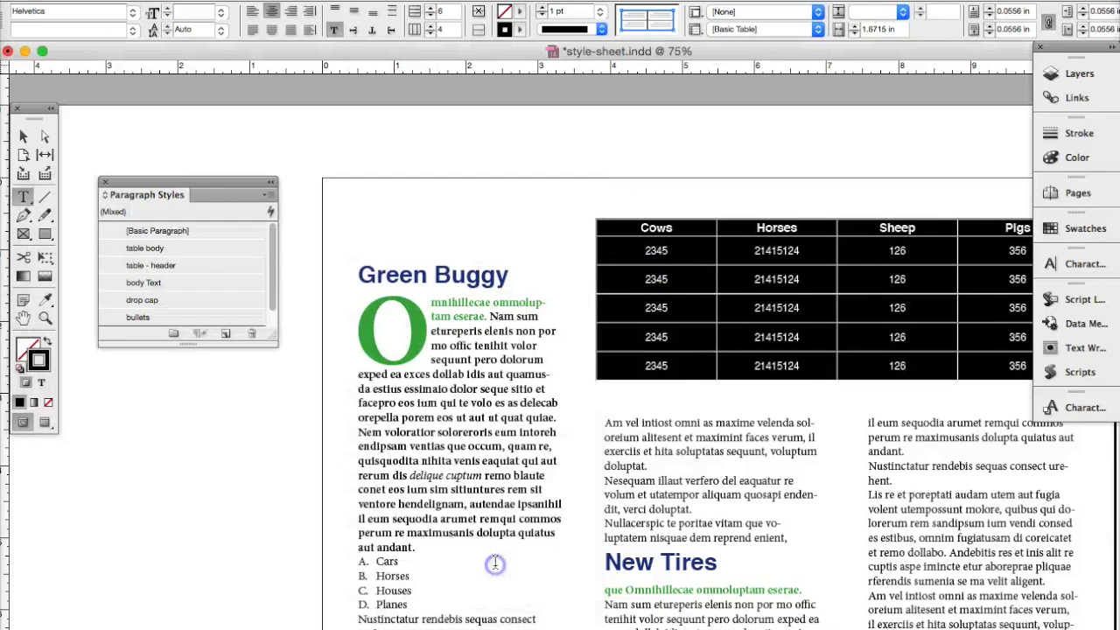
left_click(990, 373)
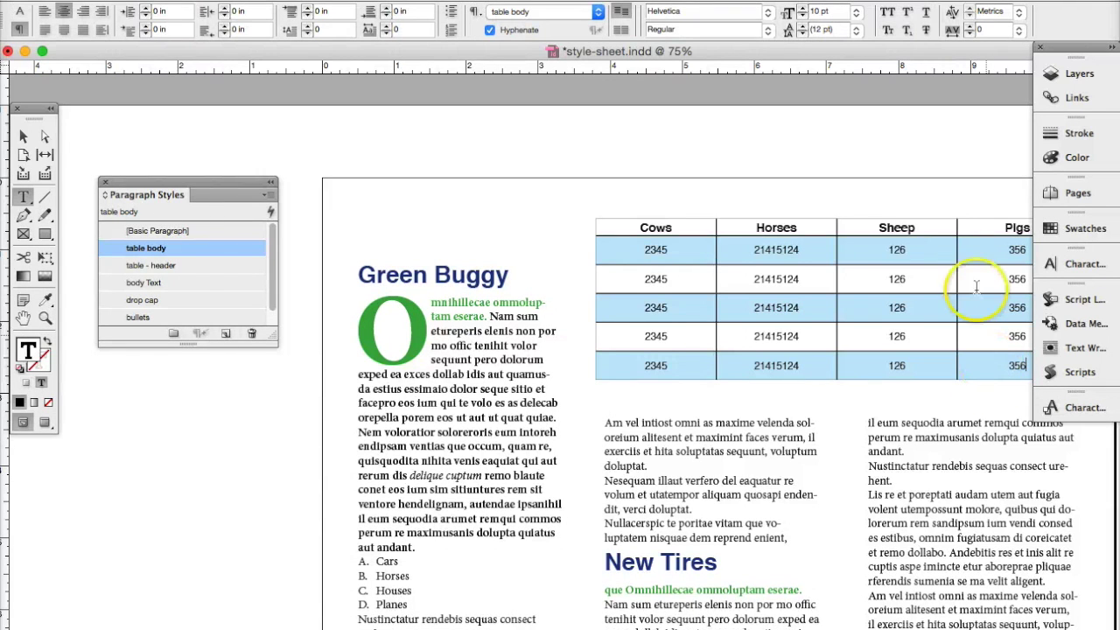
Move the side panel strip to the lower right and select every table cell
left_click_drag(1061, 45, 1063, 477)
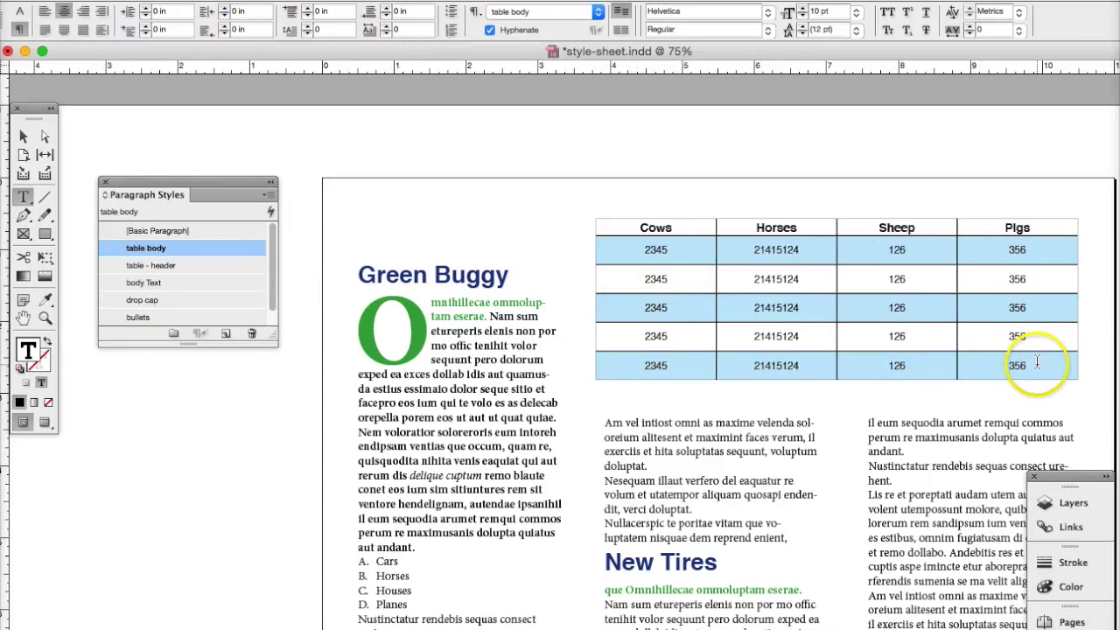
left_click_drag(1037, 361, 633, 227)
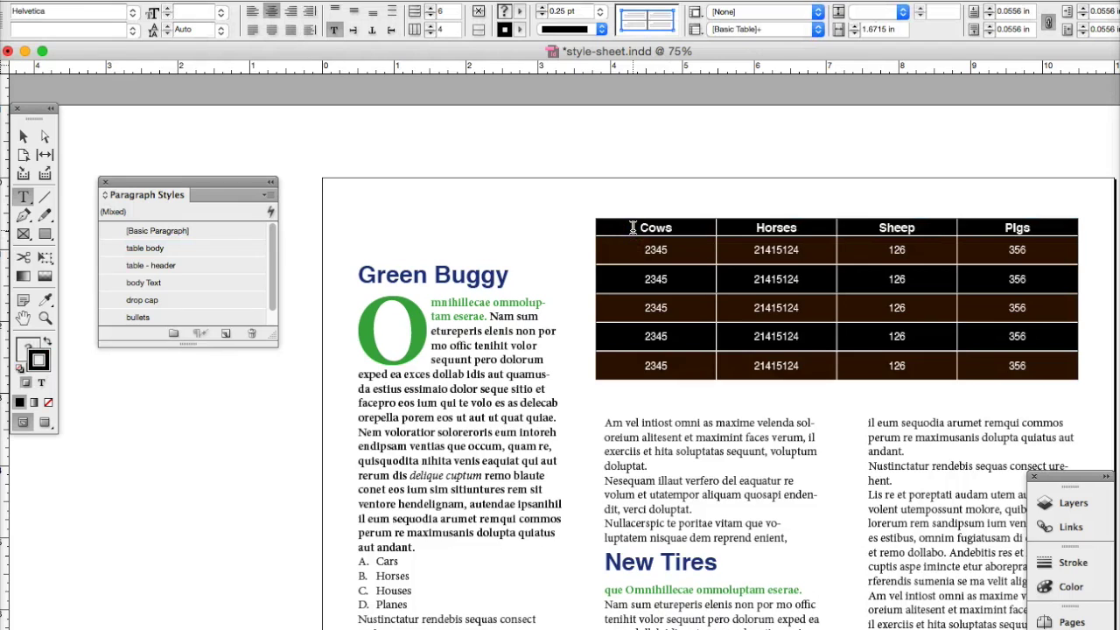
right_click(633, 232)
mouse_move(664, 254)
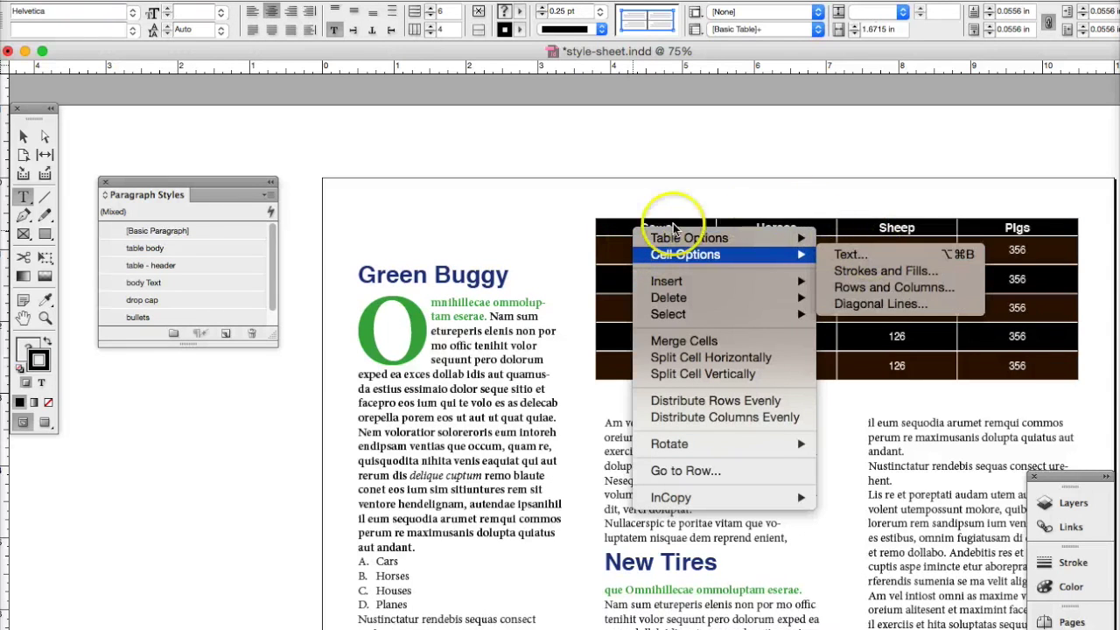
left_click(610, 231)
Give all table cells a 0.25 pt stroke weight via Cell Options Strokes and Fills
left_click(376, 7)
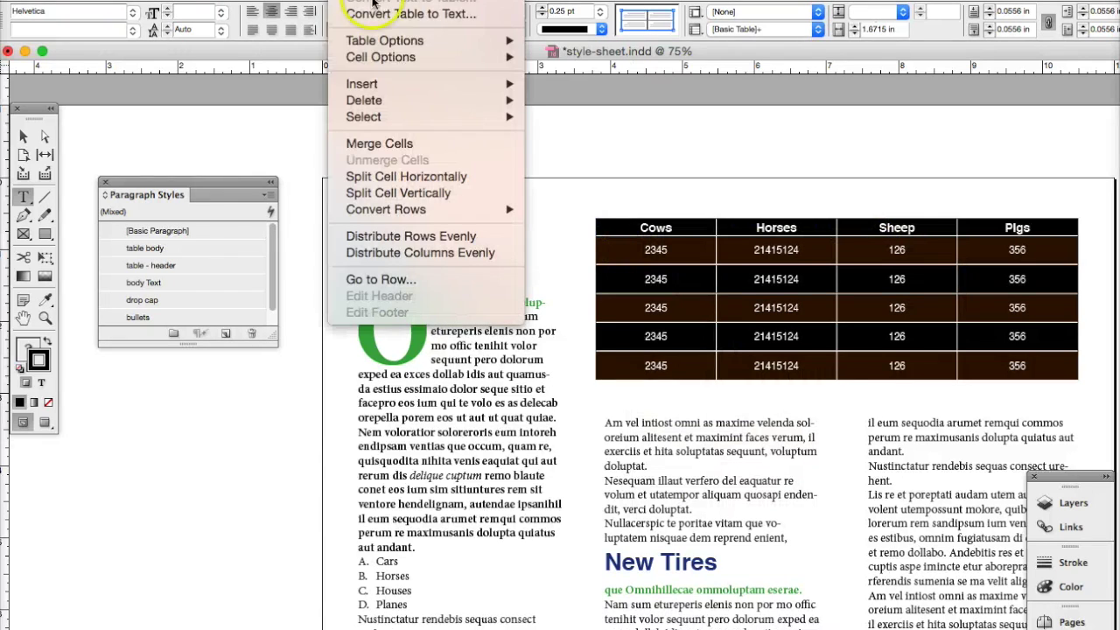
mouse_move(420, 56)
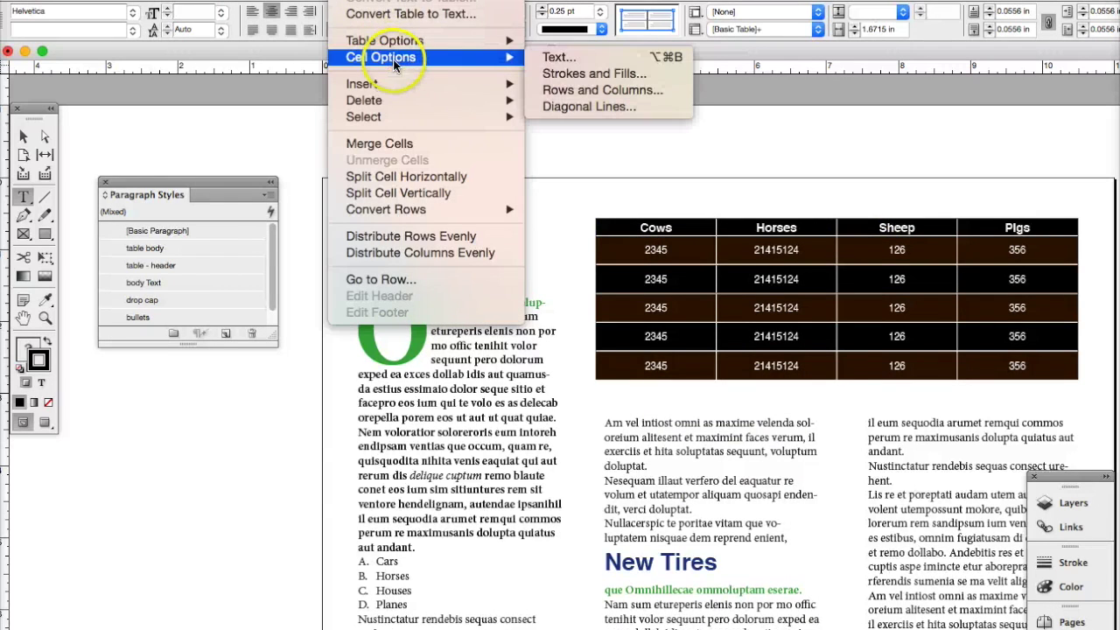
left_click(599, 76)
left_click(532, 312)
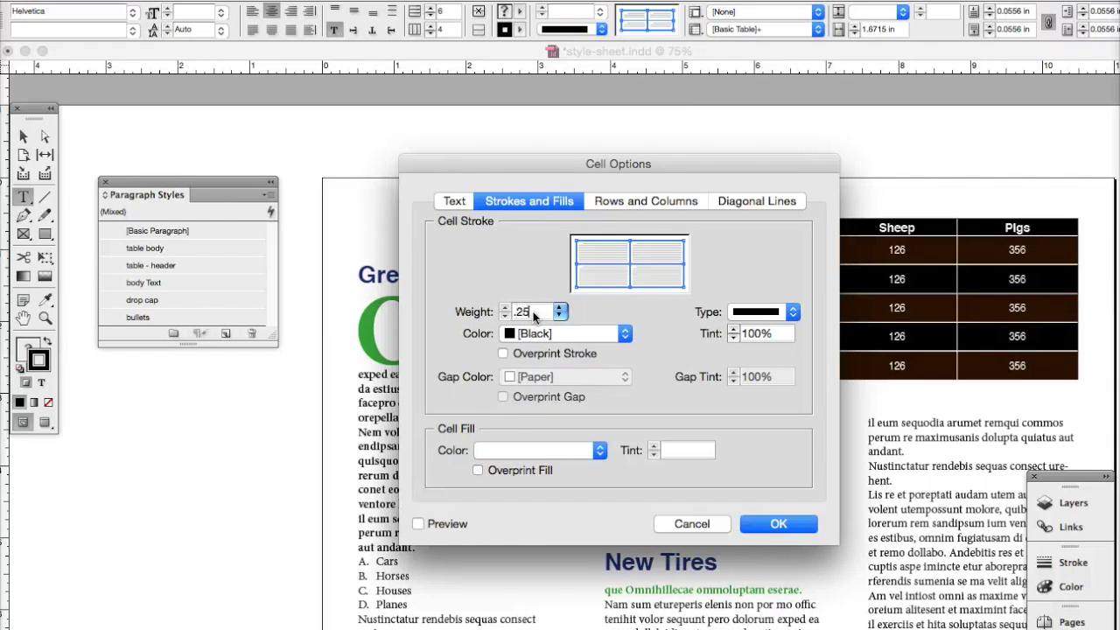
left_click_drag(511, 167, 280, 223)
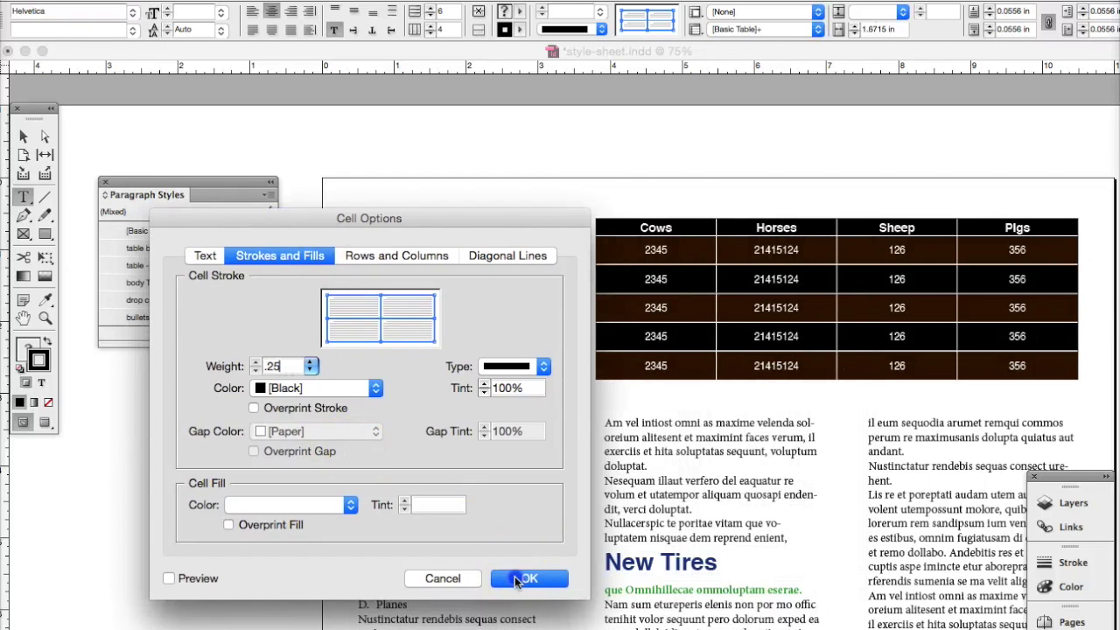
left_click(516, 582)
left_click(1002, 359)
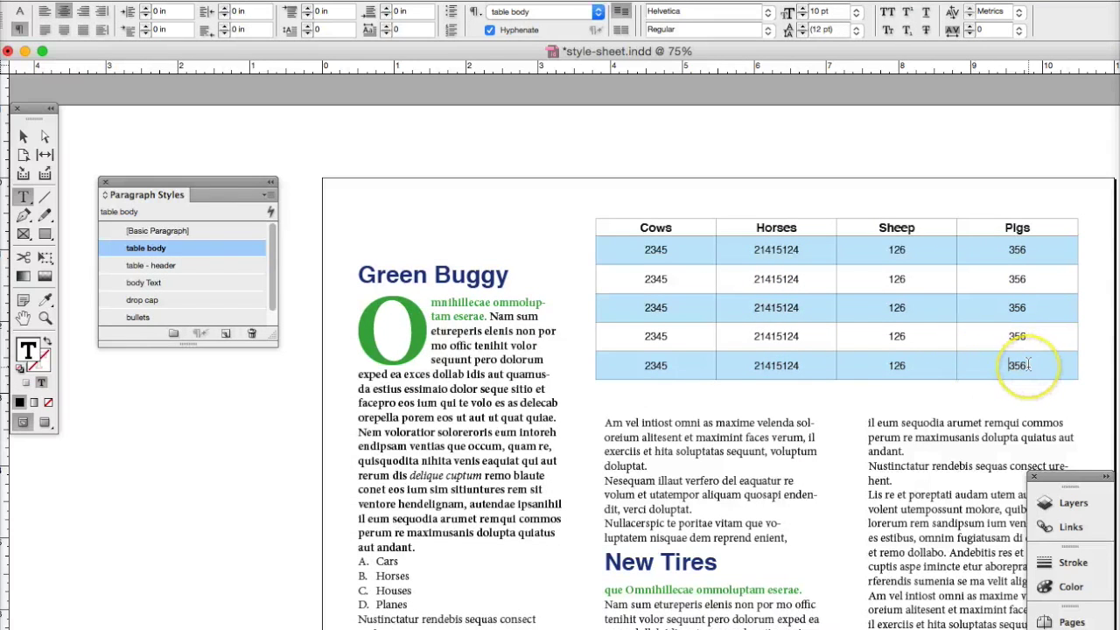
Dock the Layers, Links, Stroke, Color, Pages and Swatches panels beneath Paragraph Styles
left_click_drag(1045, 368, 678, 249)
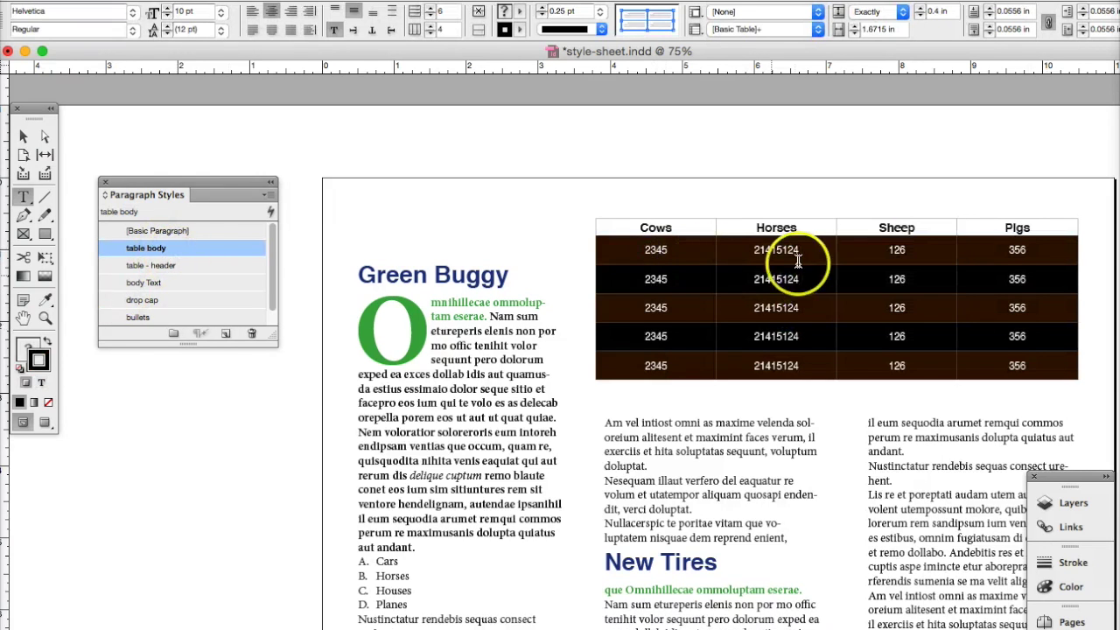
right_click(1037, 229)
left_click(713, 223)
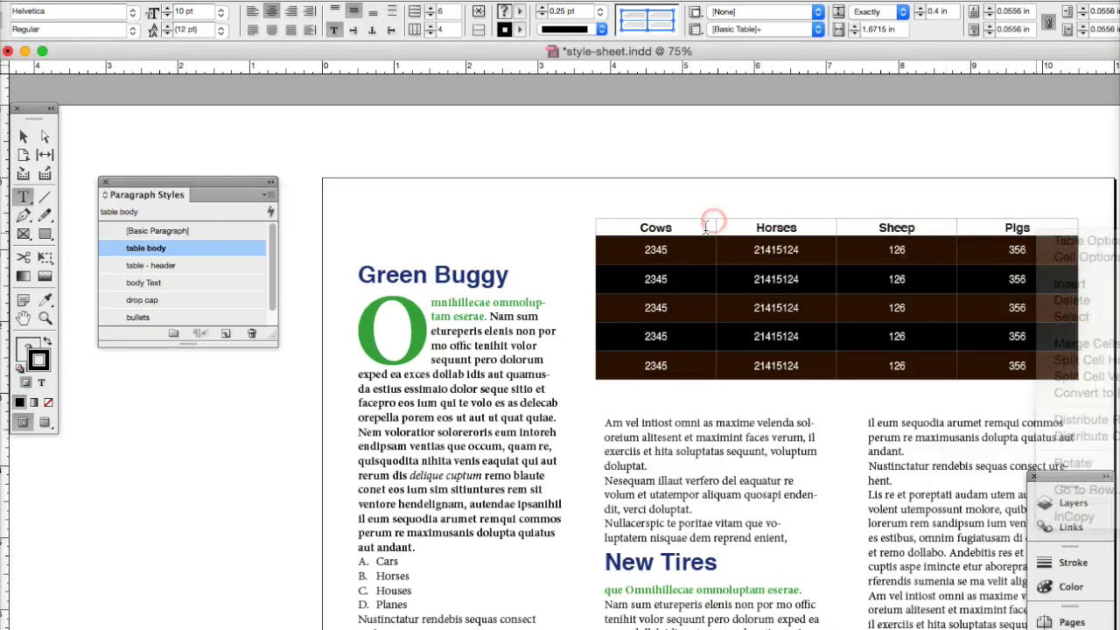
double_click(752, 228)
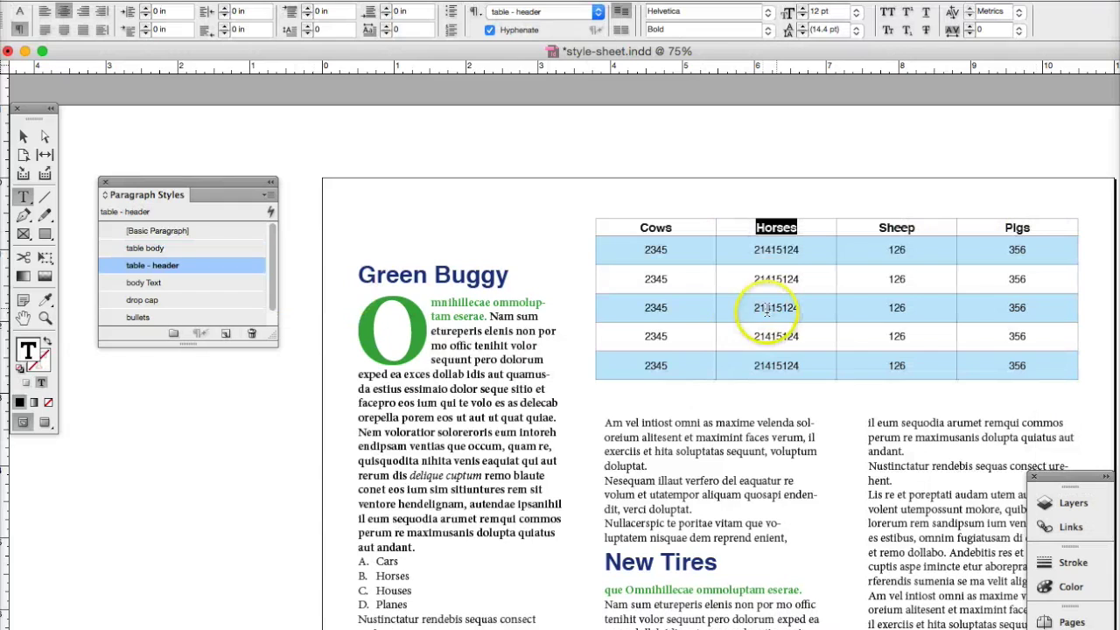
left_click(686, 364)
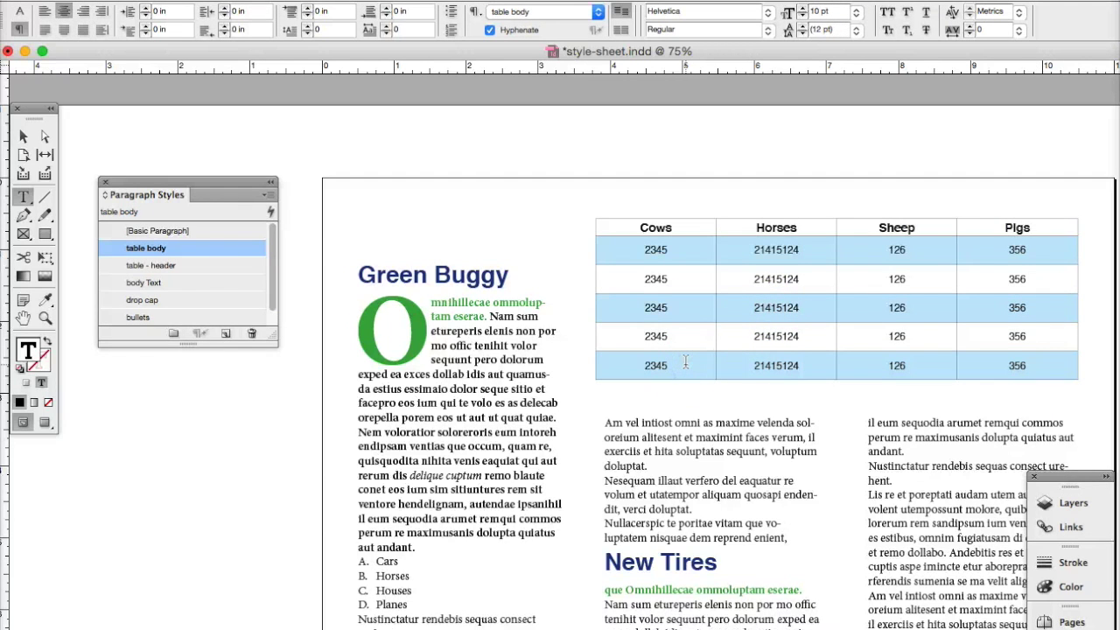
mouse_move(1099, 467)
left_mouse_down()
mouse_move(623, 443)
mouse_move(168, 383)
left_mouse_up()
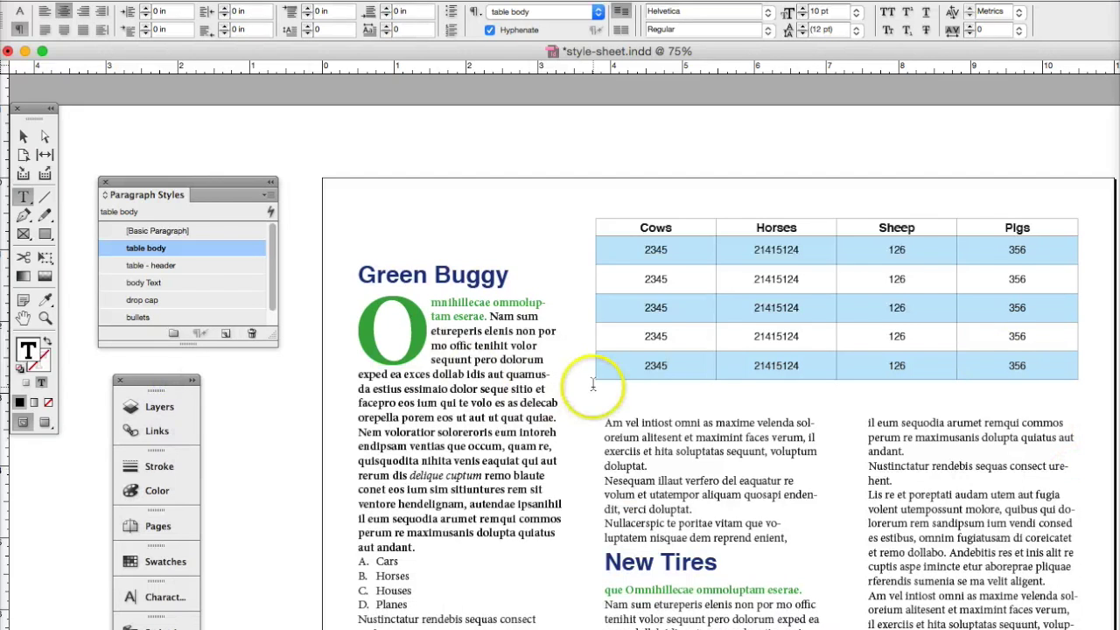
Shorten the table's frame to fit and draw a new text frame below it
left_click(22, 135)
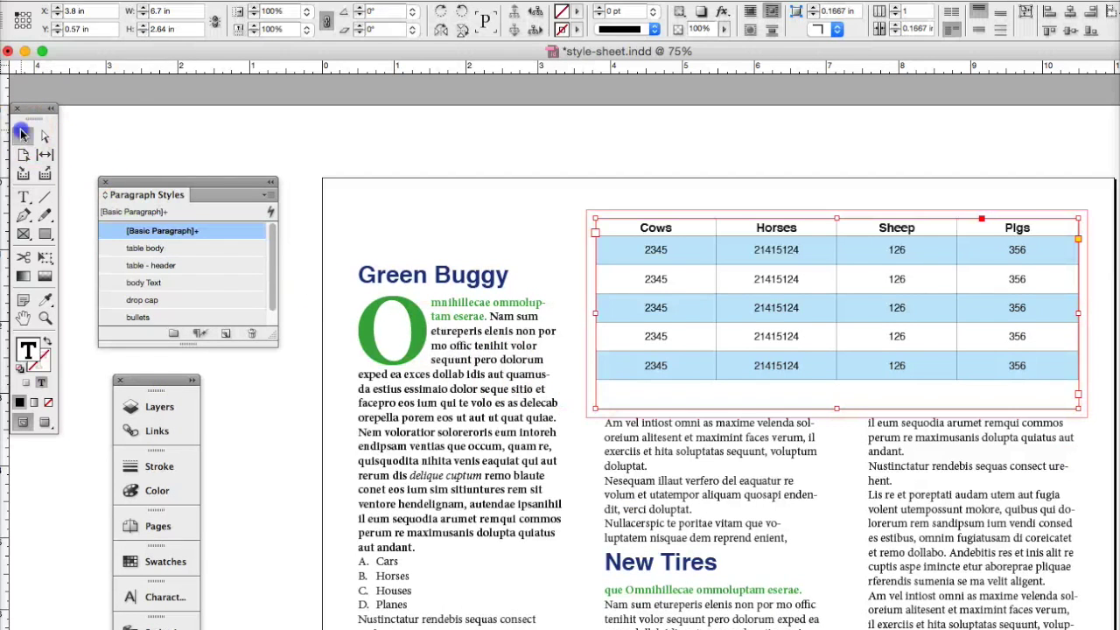
left_click_drag(833, 407, 836, 395)
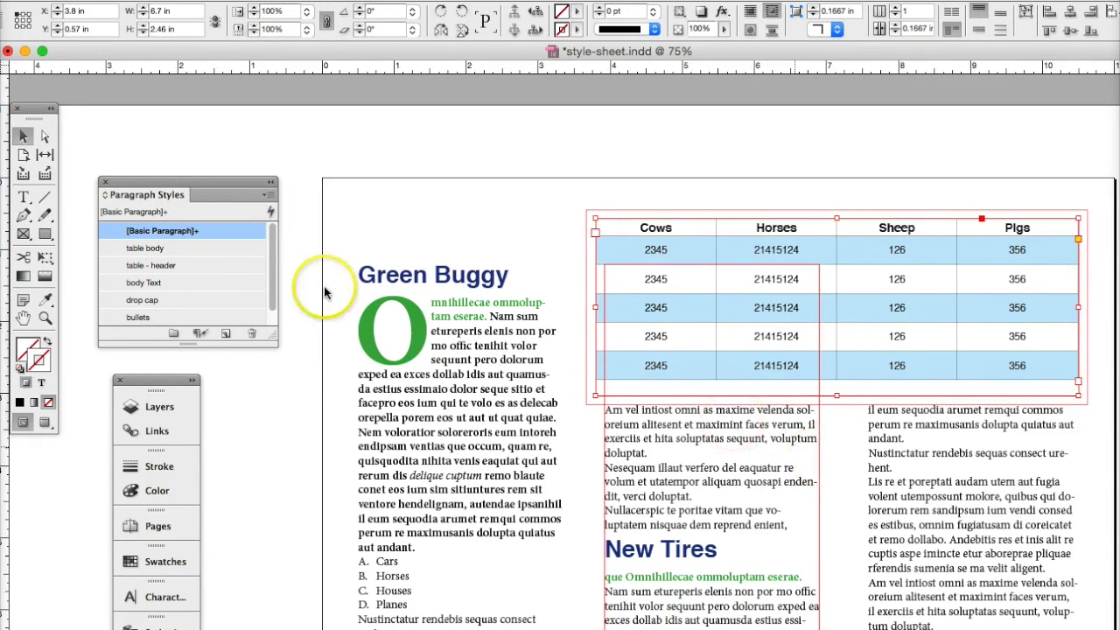
left_click(23, 198)
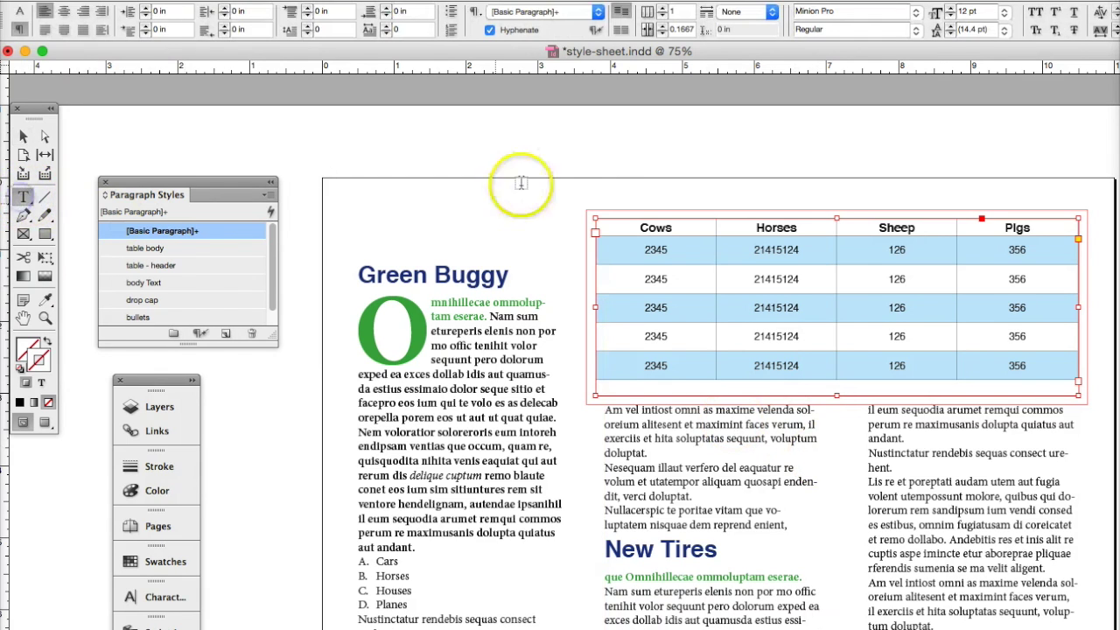
mouse_move(584, 417)
left_mouse_down()
mouse_move(650, 582)
mouse_move(1085, 610)
left_mouse_up()
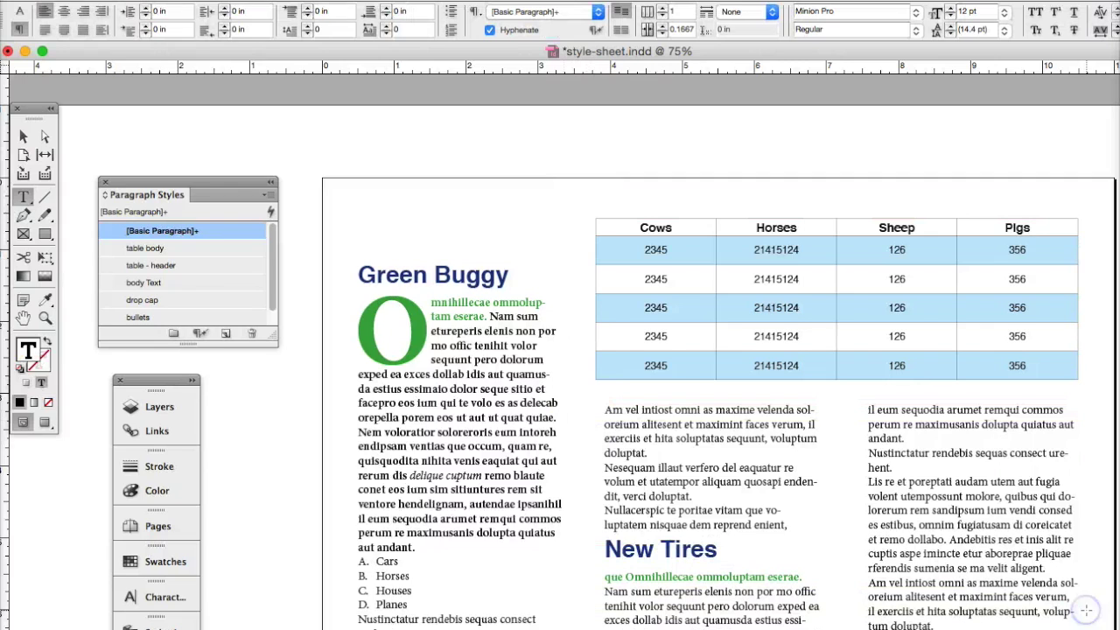
Give the new frame a Wrap Around Bounding Box wrap with 0.125 in offset
left_click(24, 136)
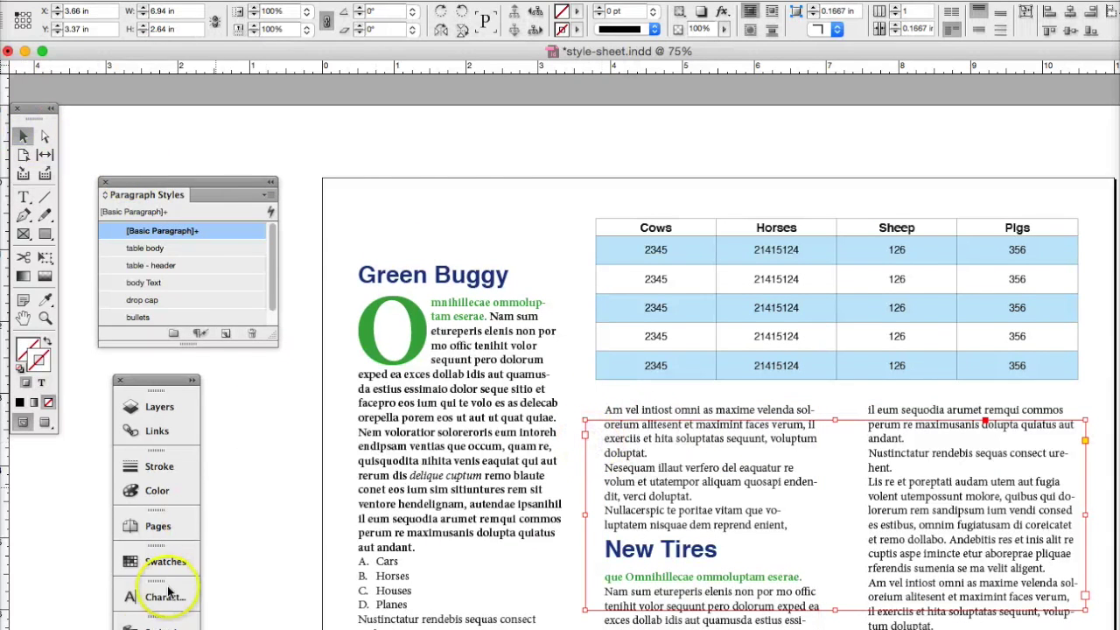
left_click(158, 625)
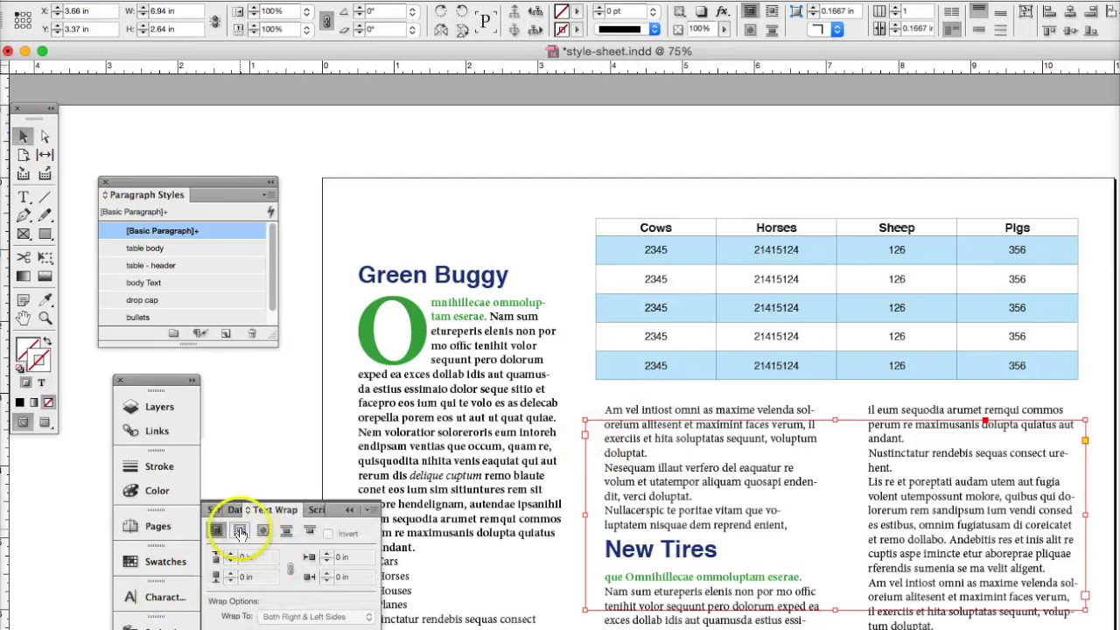
left_click(240, 533)
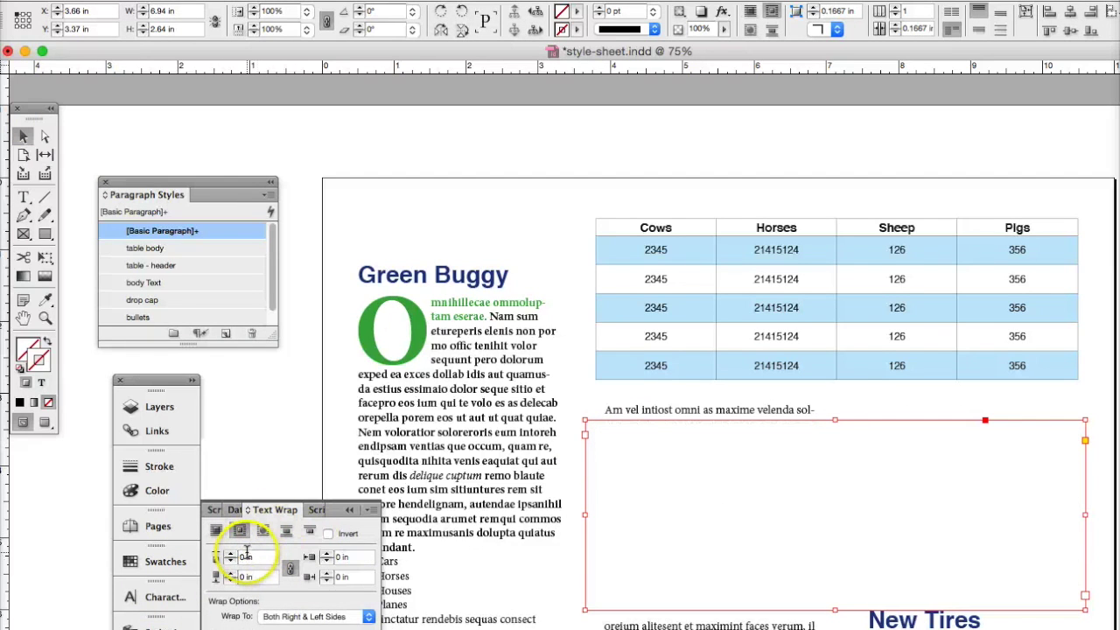
left_click(245, 557)
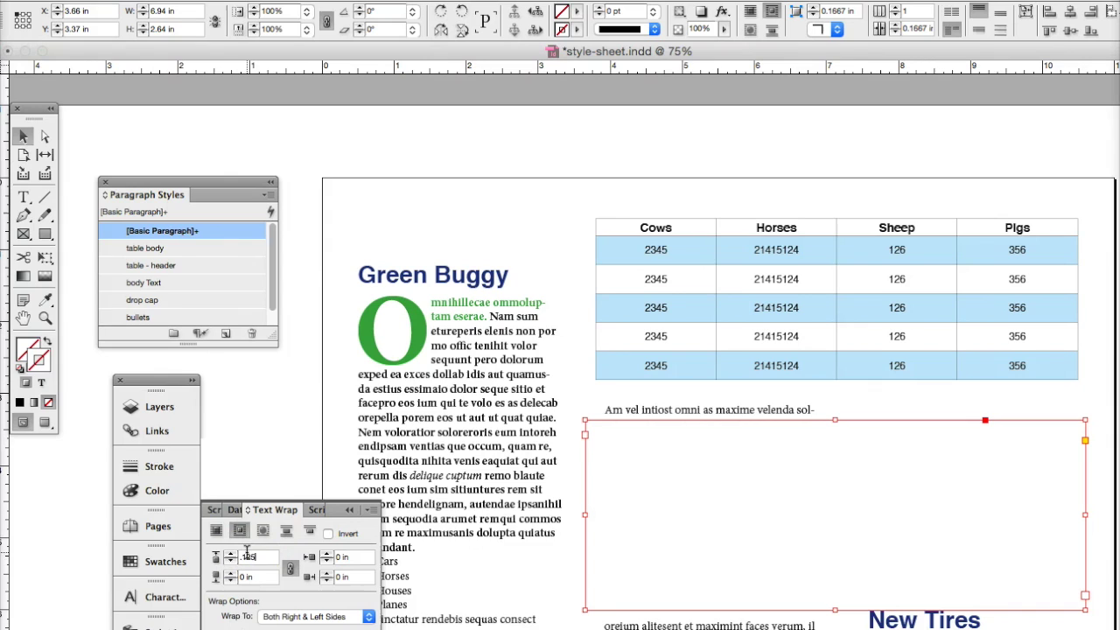
key("Return")
left_click_drag(638, 502, 639, 489)
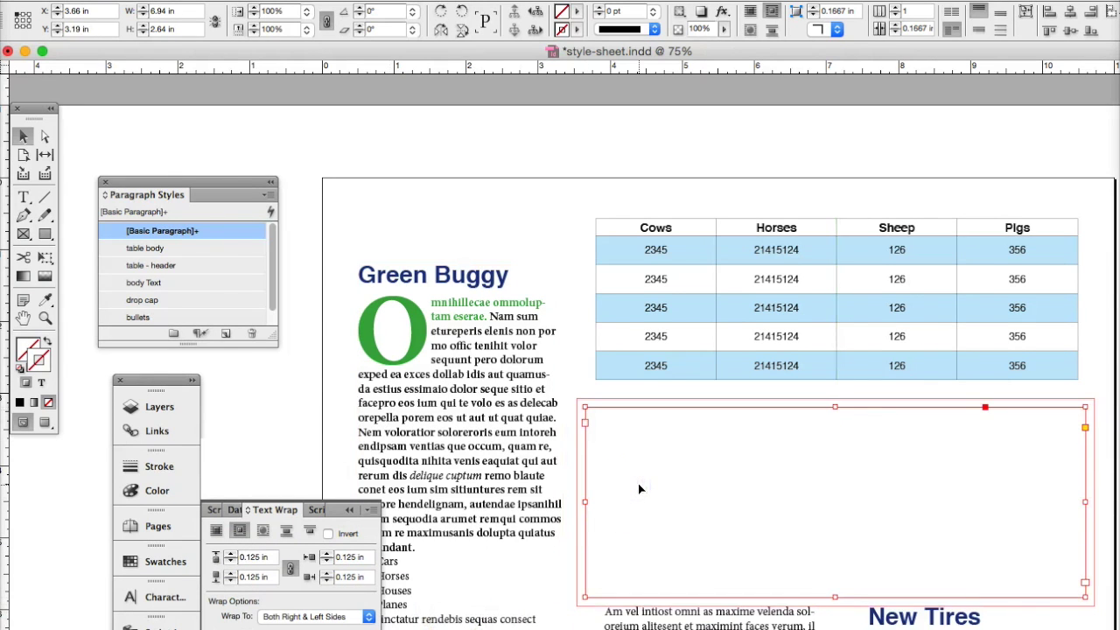
double_click(639, 489)
Insert a 6-row, 4-column table into the new frame
left_click(433, 2)
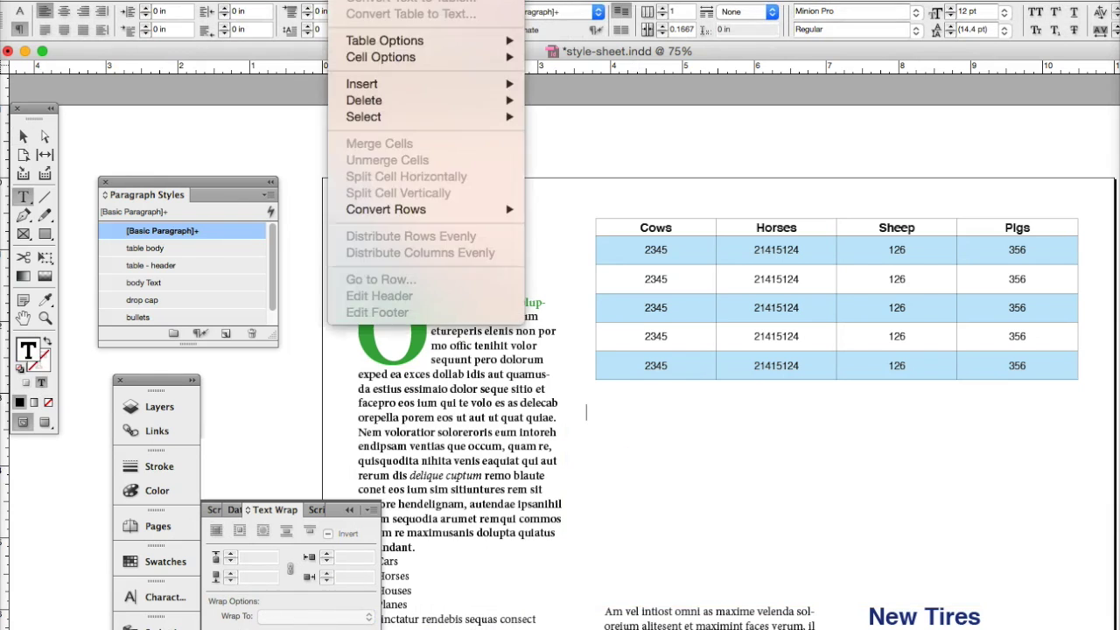
mouse_move(396, 2)
left_click(376, 1)
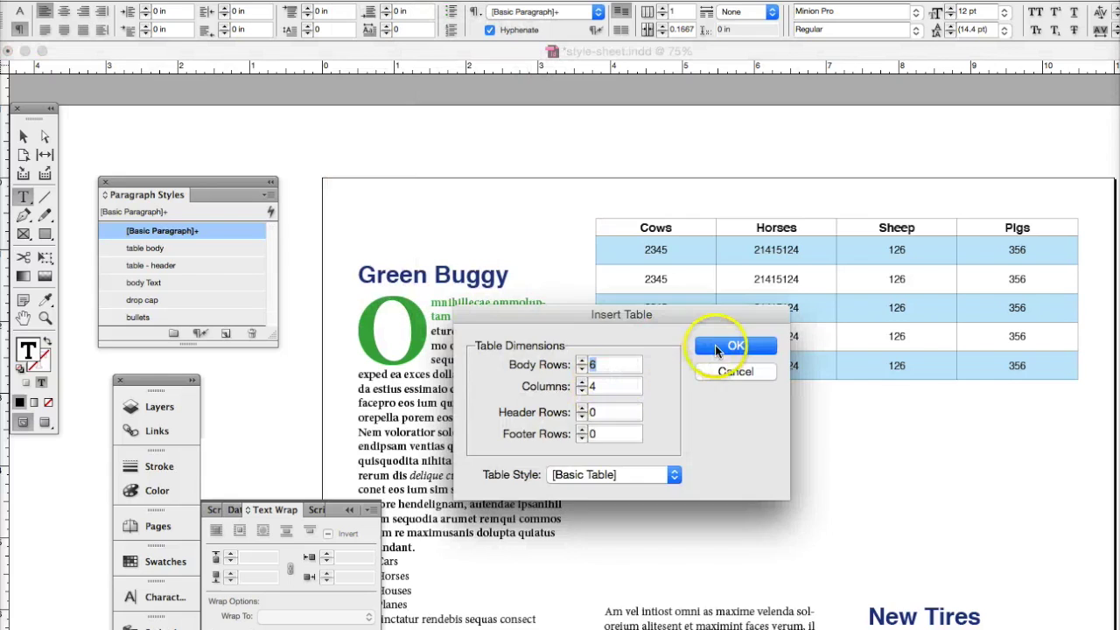
left_click(715, 344)
left_click(666, 456)
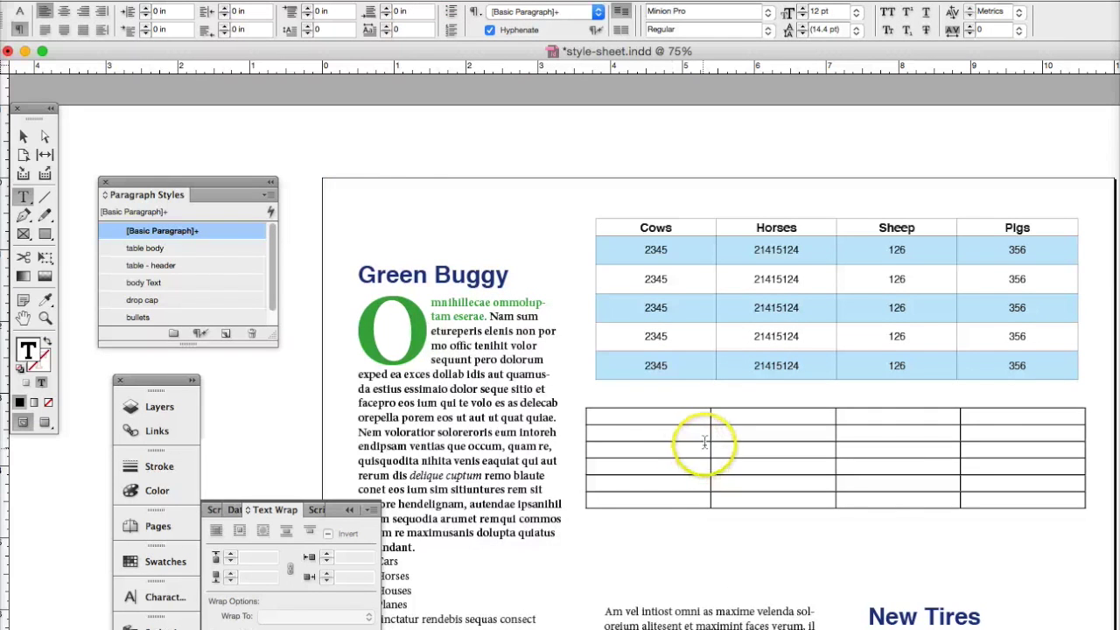
Paste the upper table's animal data into the lower table and set it in Times New Roman
left_click_drag(1017, 364, 641, 252)
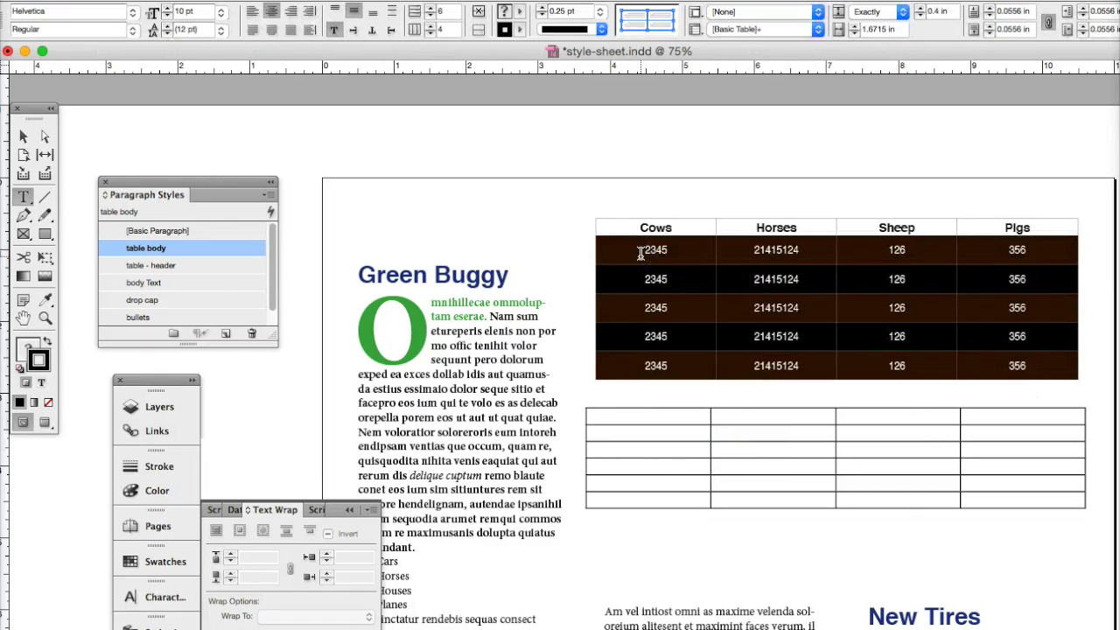
left_click_drag(835, 294, 1000, 367)
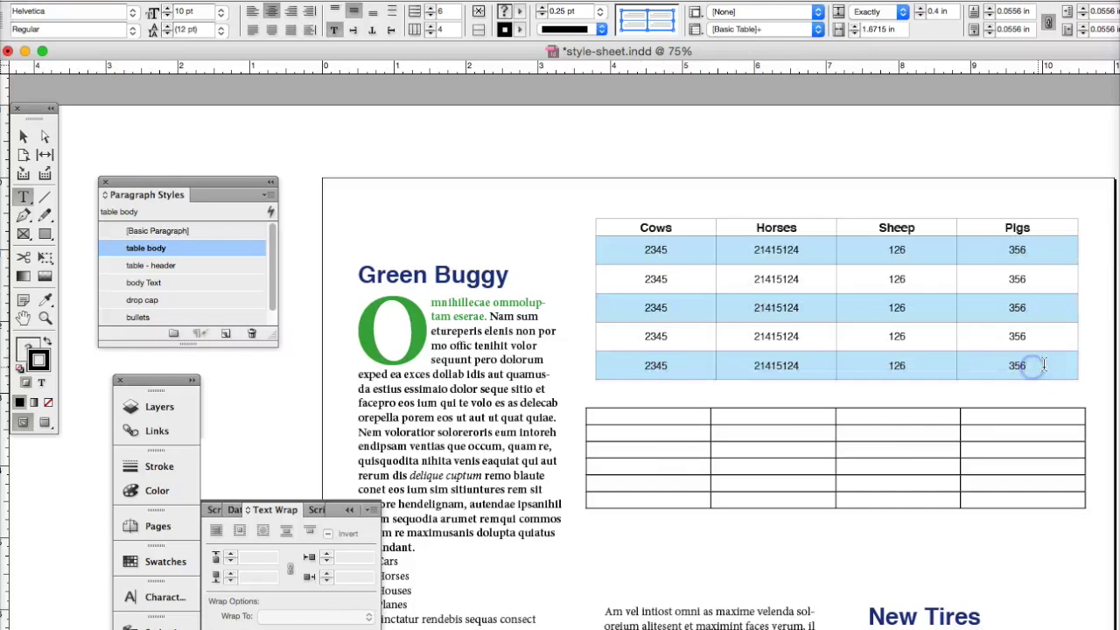
left_click(641, 230)
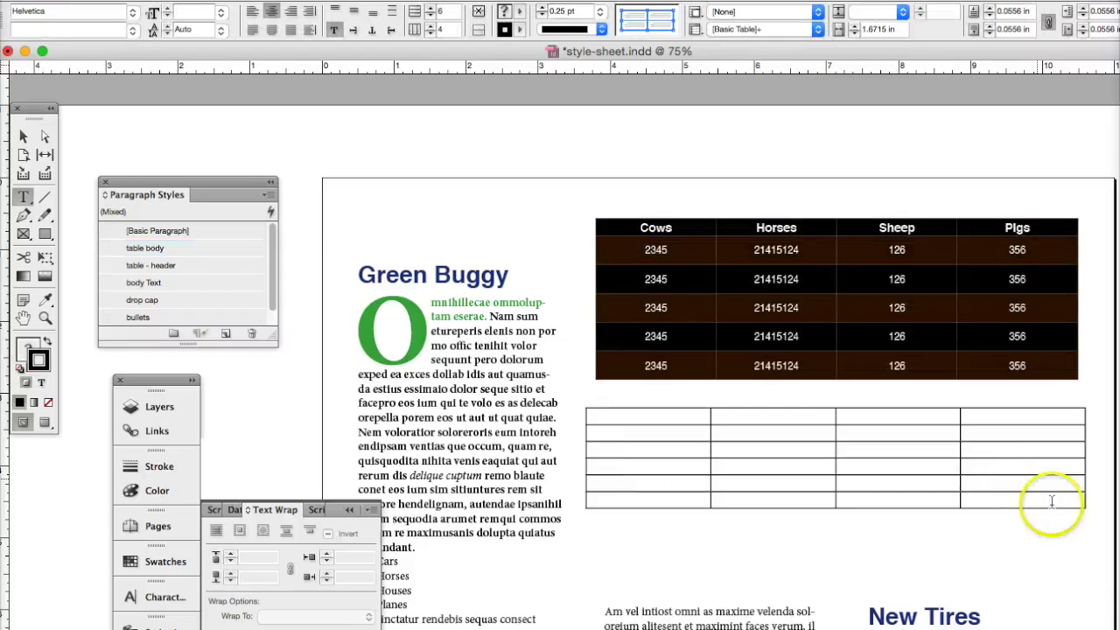
left_click_drag(1017, 504, 603, 415)
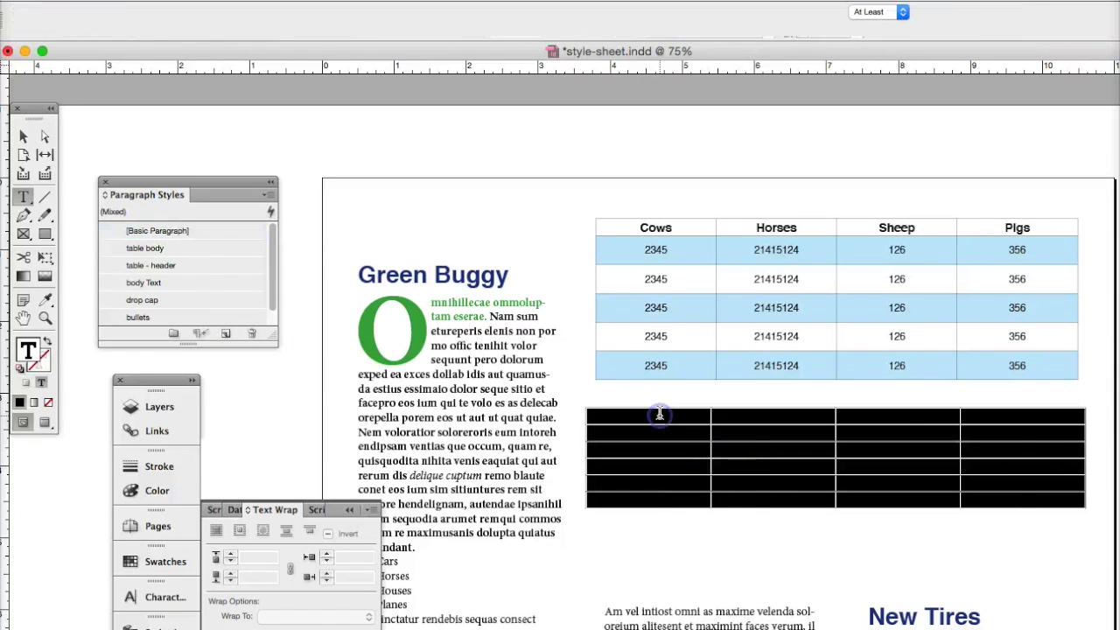
key("ctrl+v")
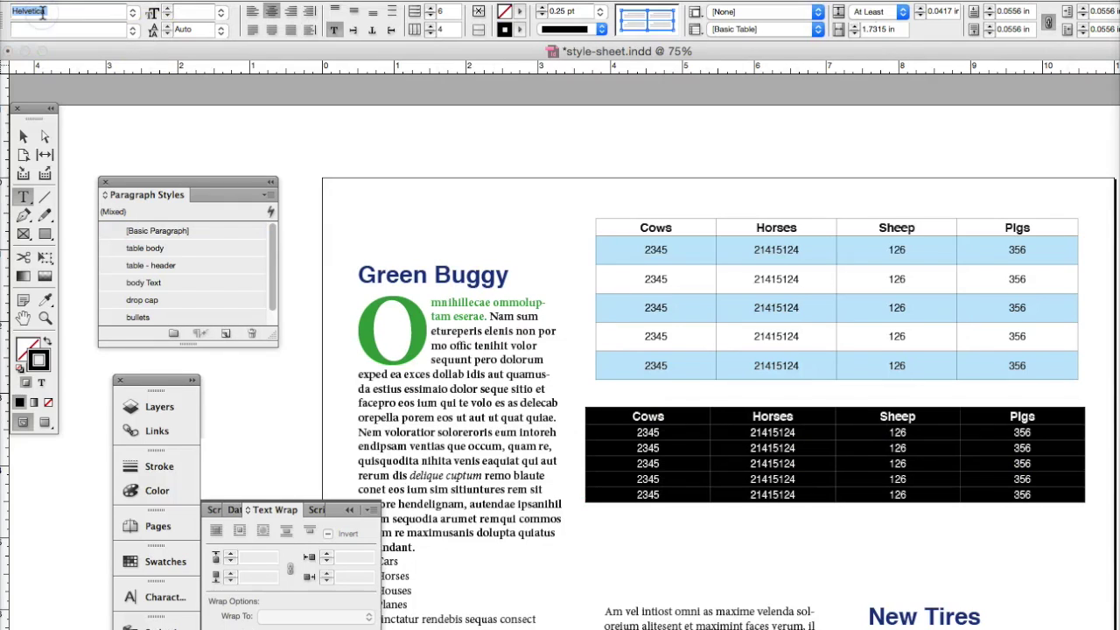
key("Return")
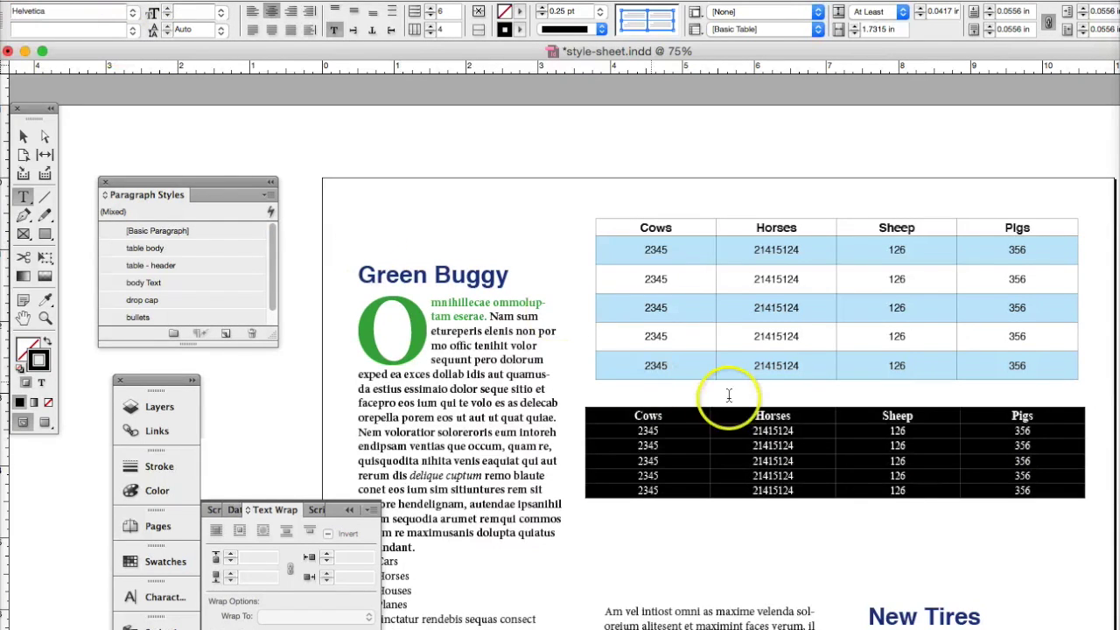
Apply the table - header style to the lower table's header row, clearing overrides
left_click(865, 491)
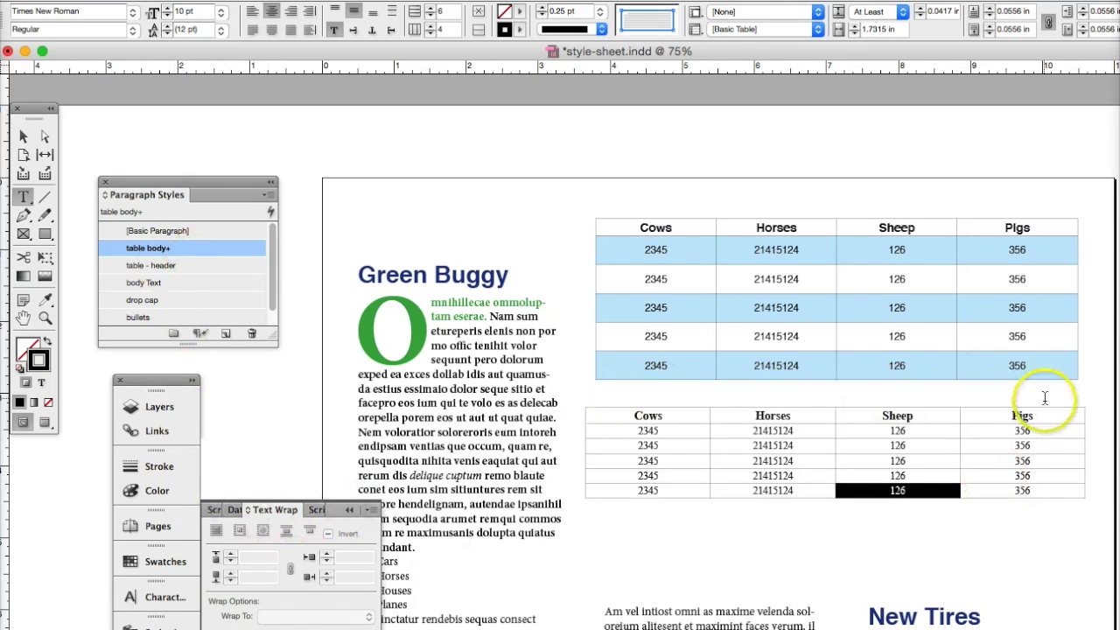
left_click_drag(1050, 415, 669, 415)
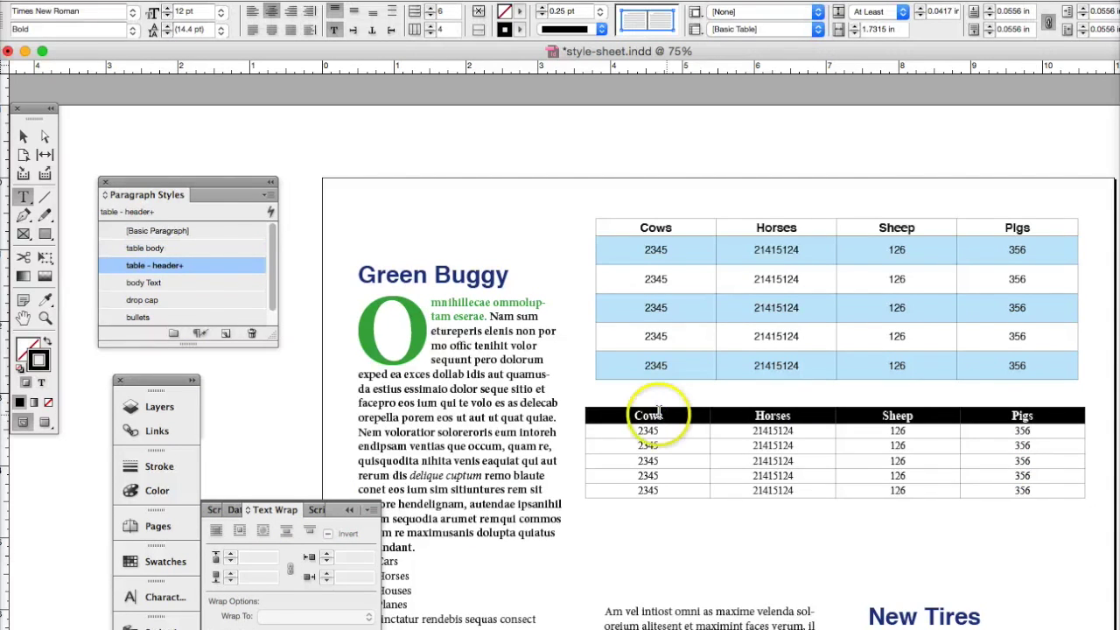
left_click(200, 265, "alt")
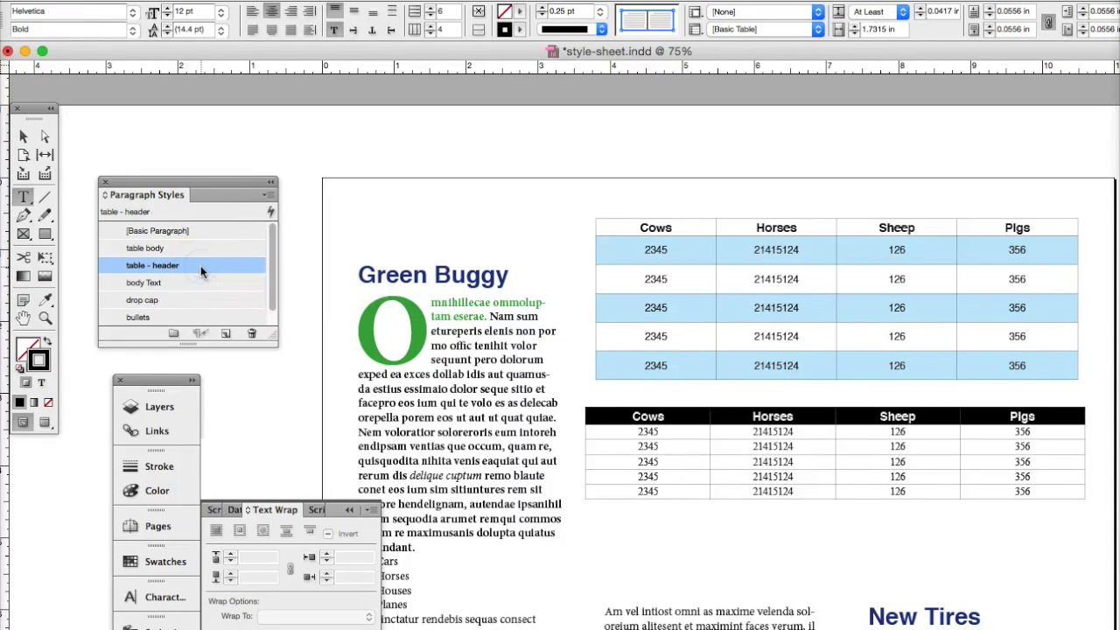
Apply the table body style to the lower table's body rows, clearing overrides
left_click(1039, 492)
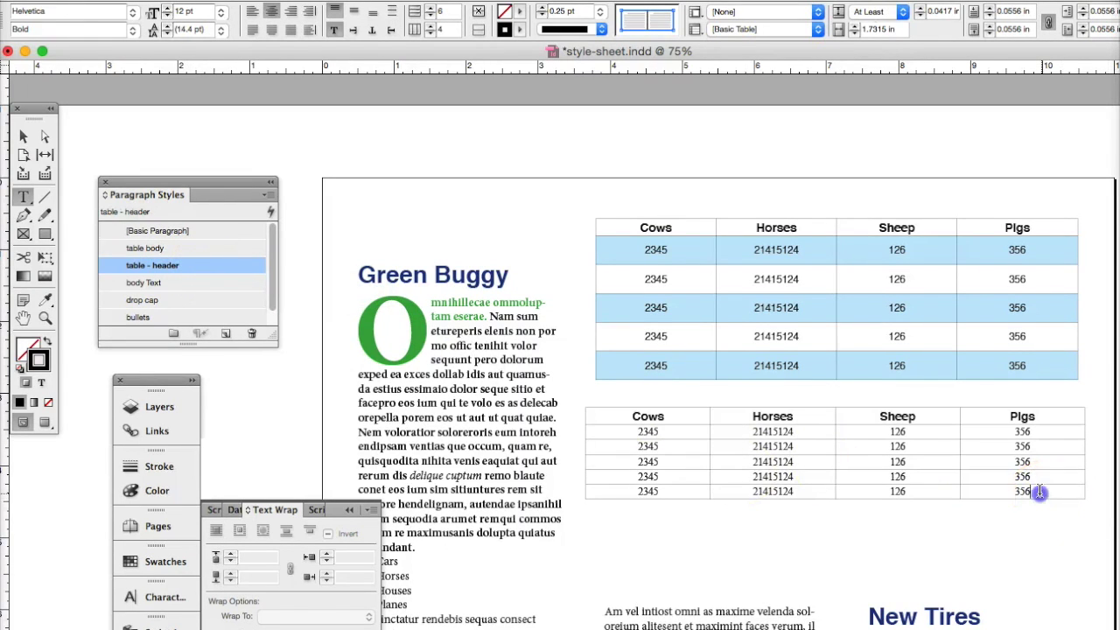
left_click_drag(1039, 493, 647, 434)
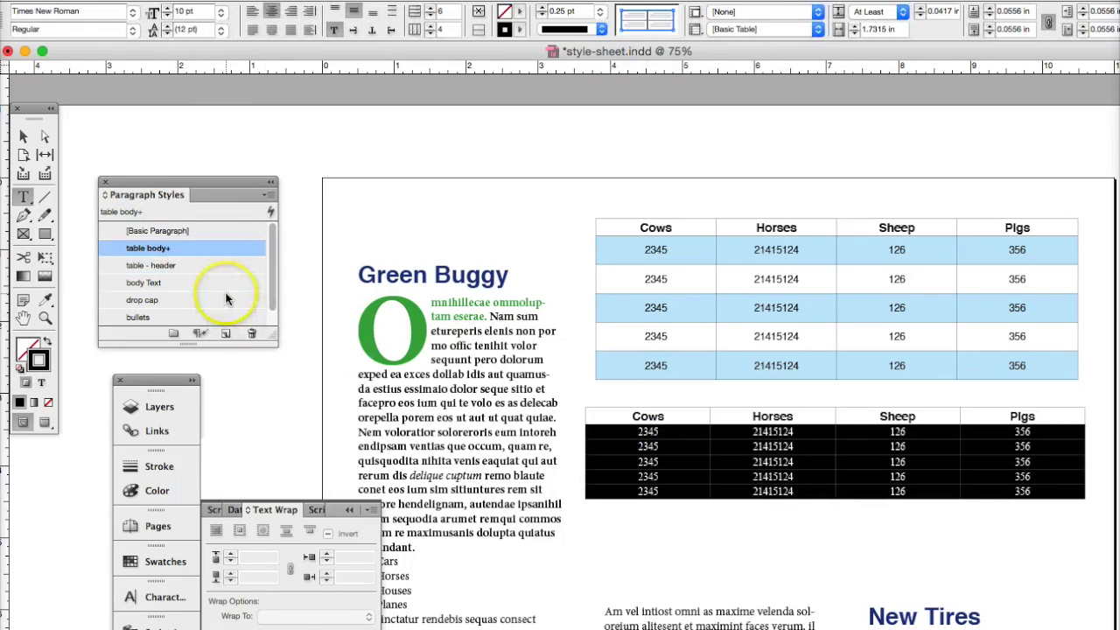
left_click(201, 249, "alt")
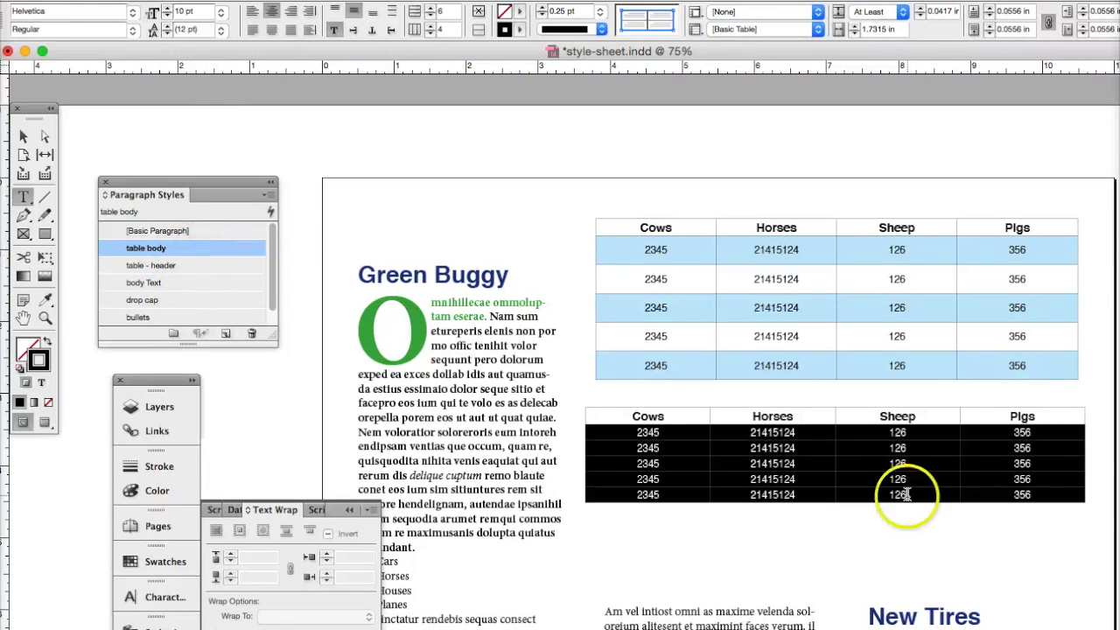
left_click(1021, 494)
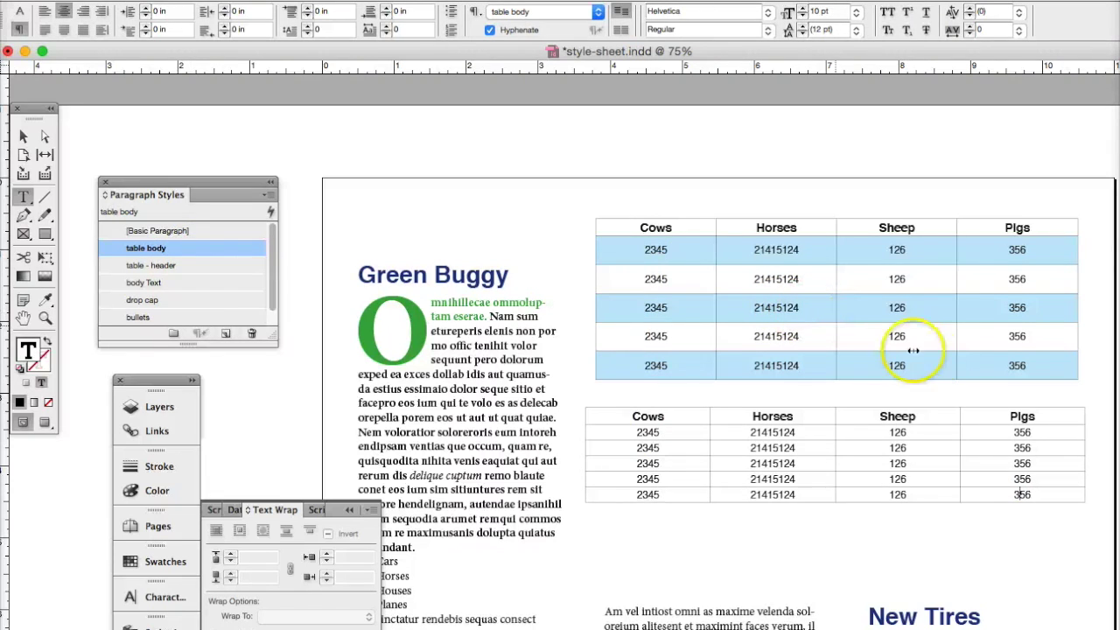
Select the whole upper table and bring up the Table Styles panel
left_click_drag(1046, 368, 642, 229)
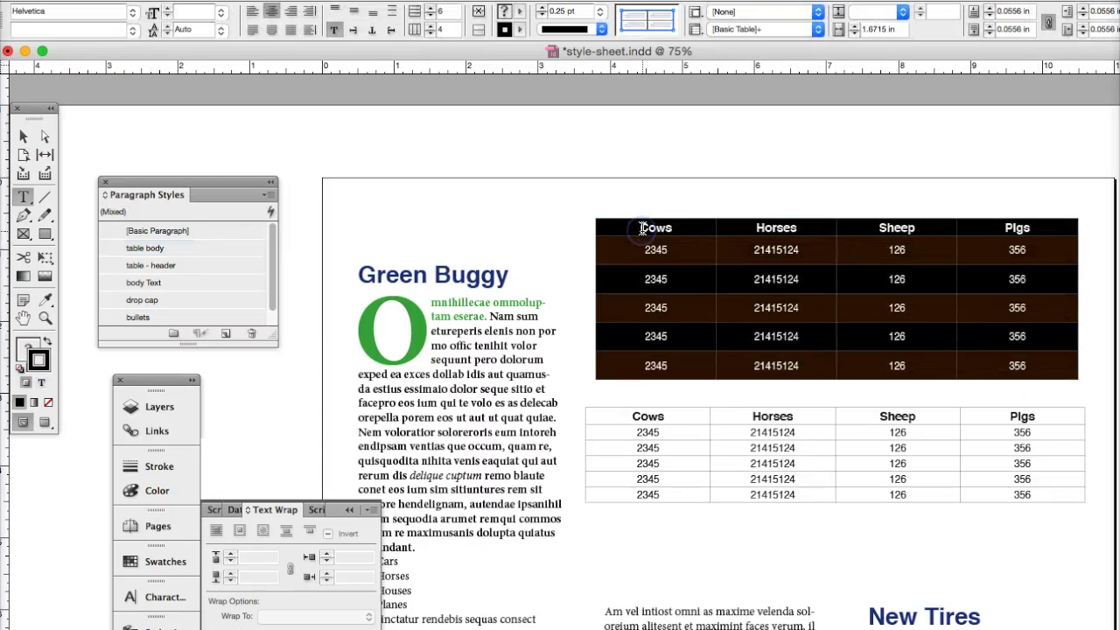
left_click(385, 0)
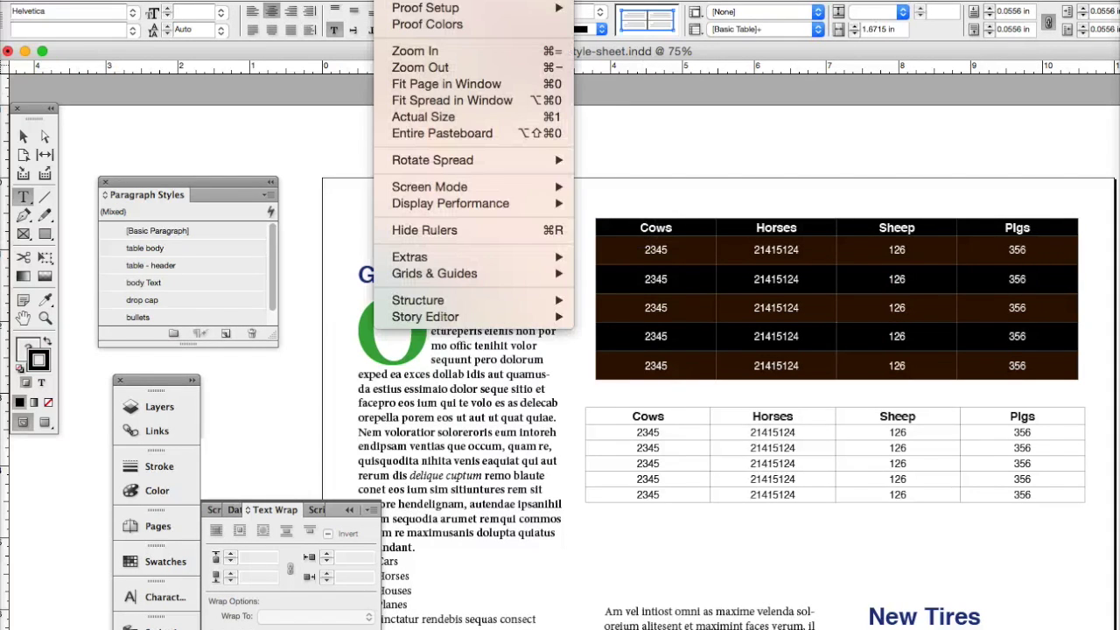
mouse_move(488, 300)
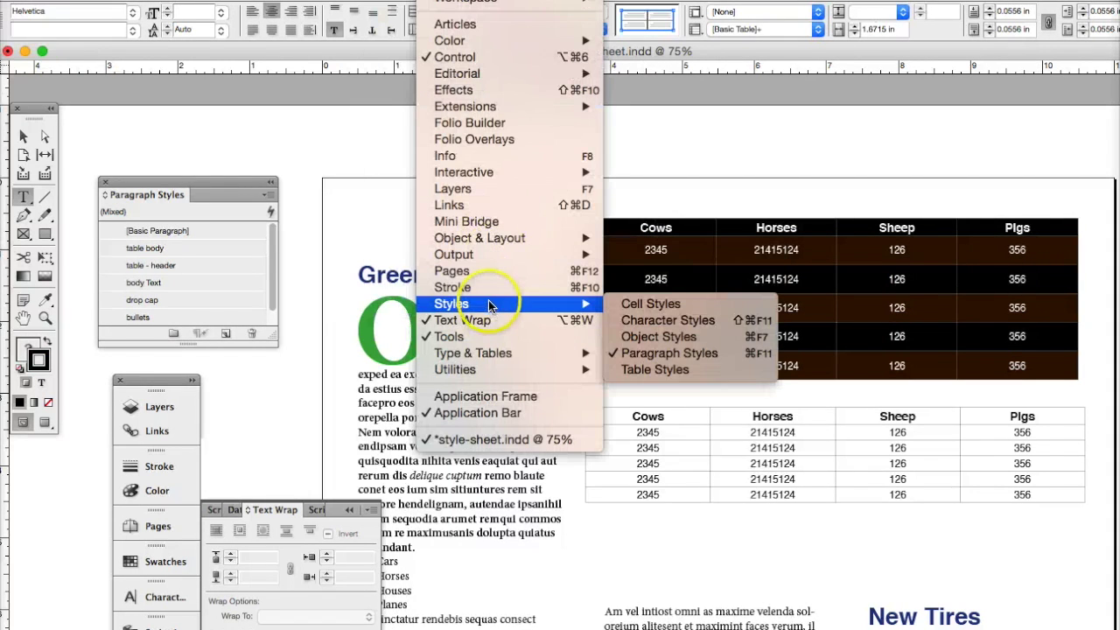
left_click(633, 369)
left_click_drag(595, 280, 220, 151)
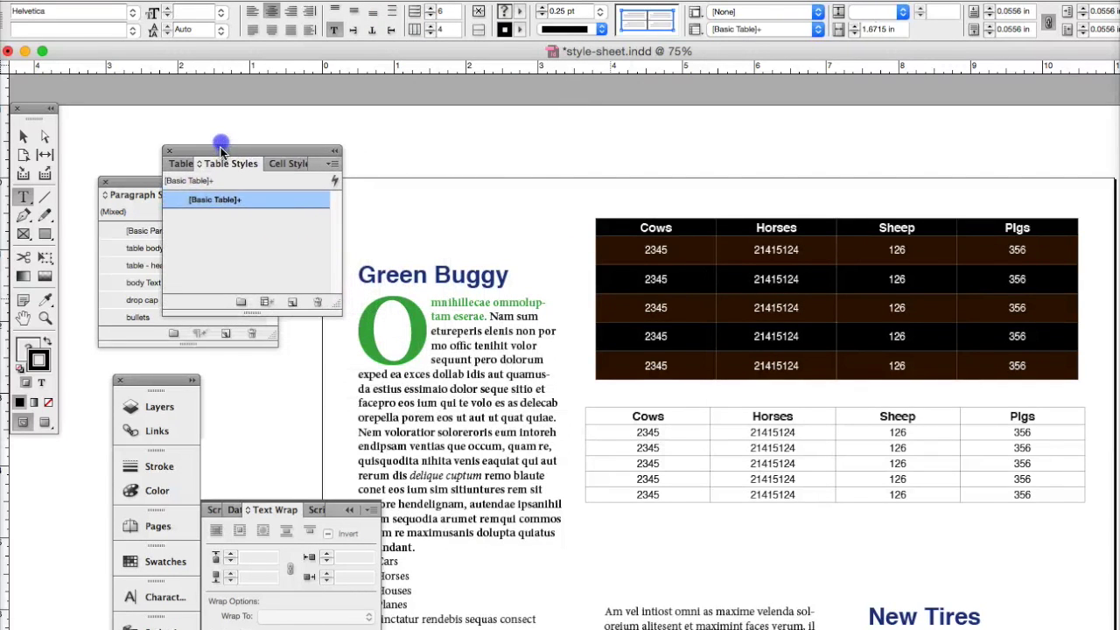
Create a table style named 'table' from the upper table and apply it
left_click(330, 164)
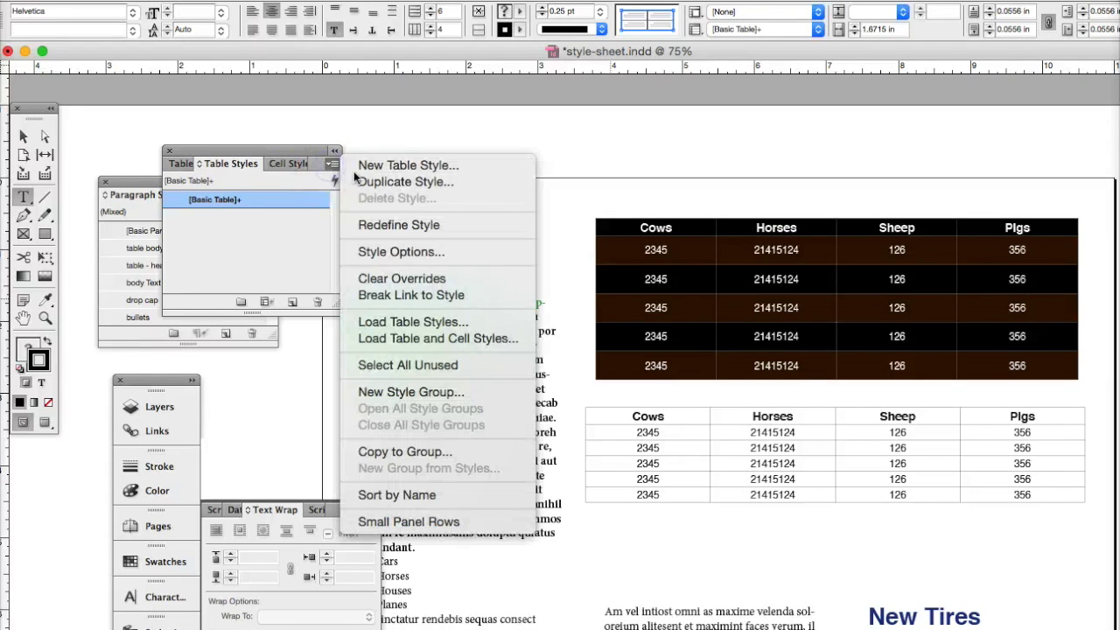
left_click(365, 168)
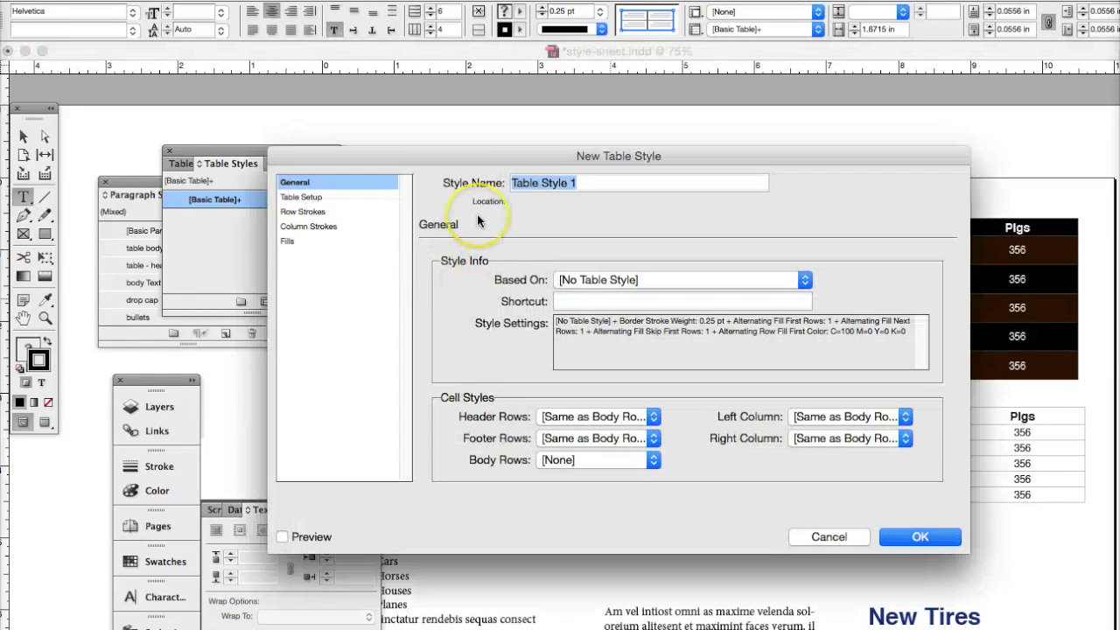
type("table")
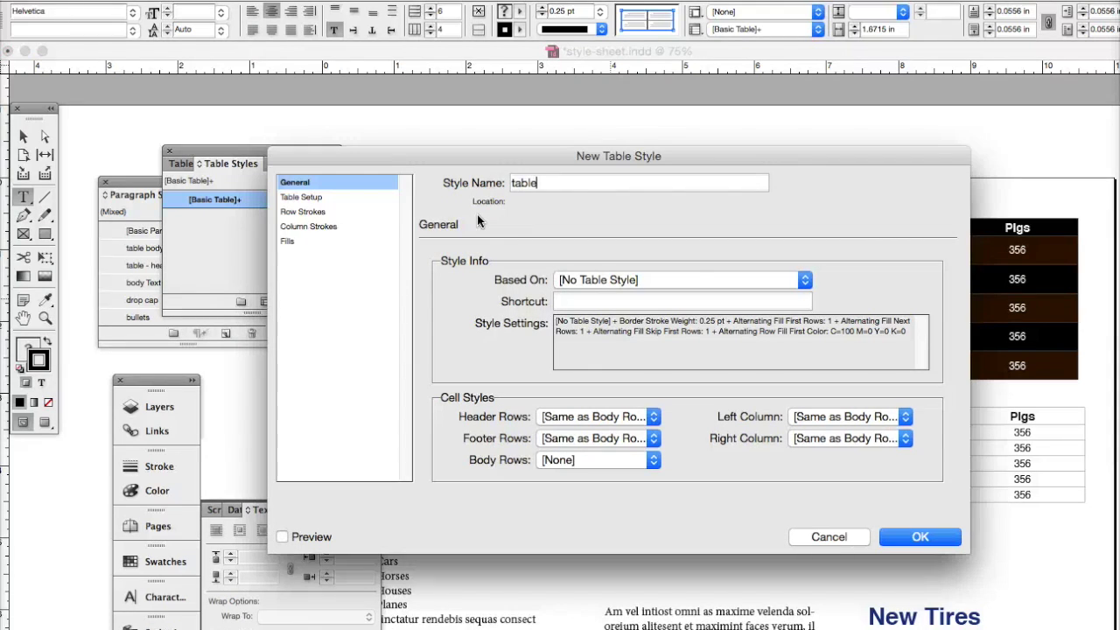
left_click(342, 196)
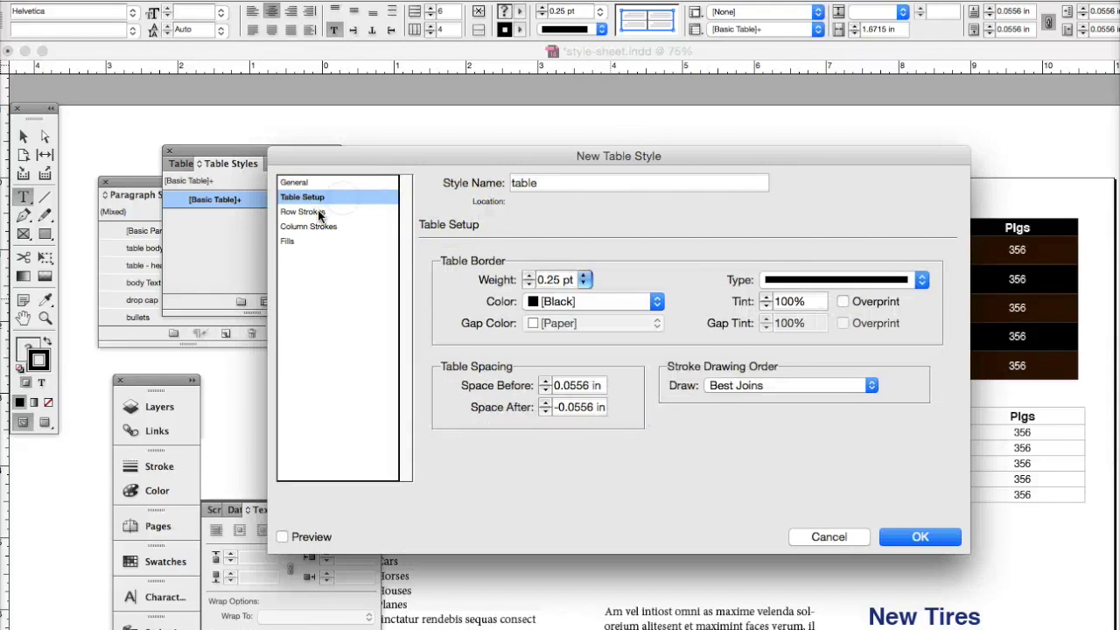
left_click(319, 213)
left_click(315, 225)
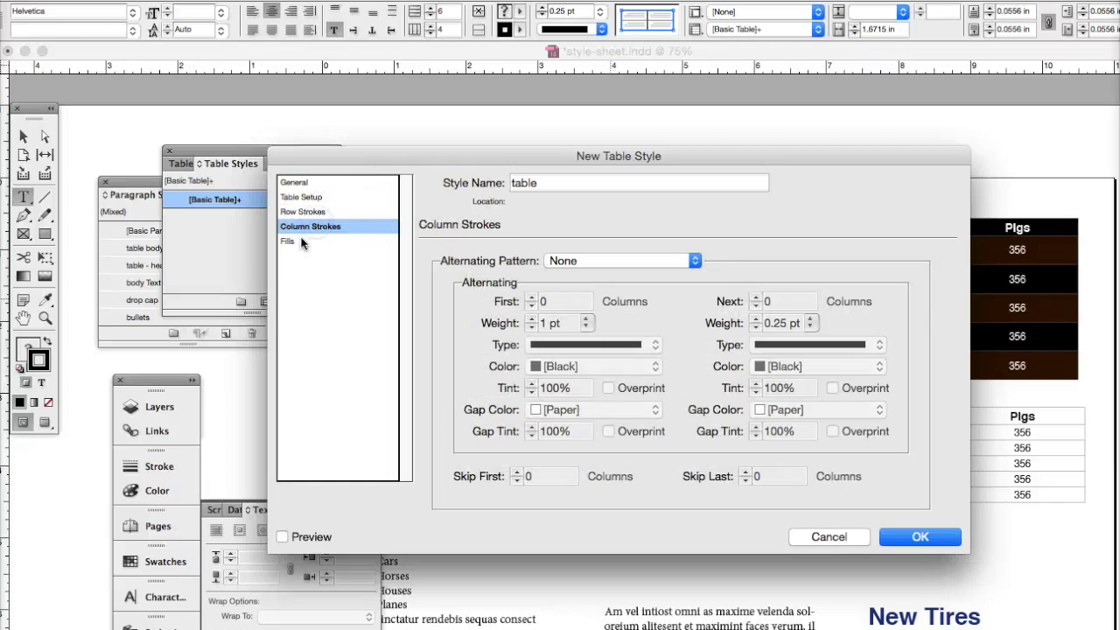
left_click(297, 242)
left_click(907, 537)
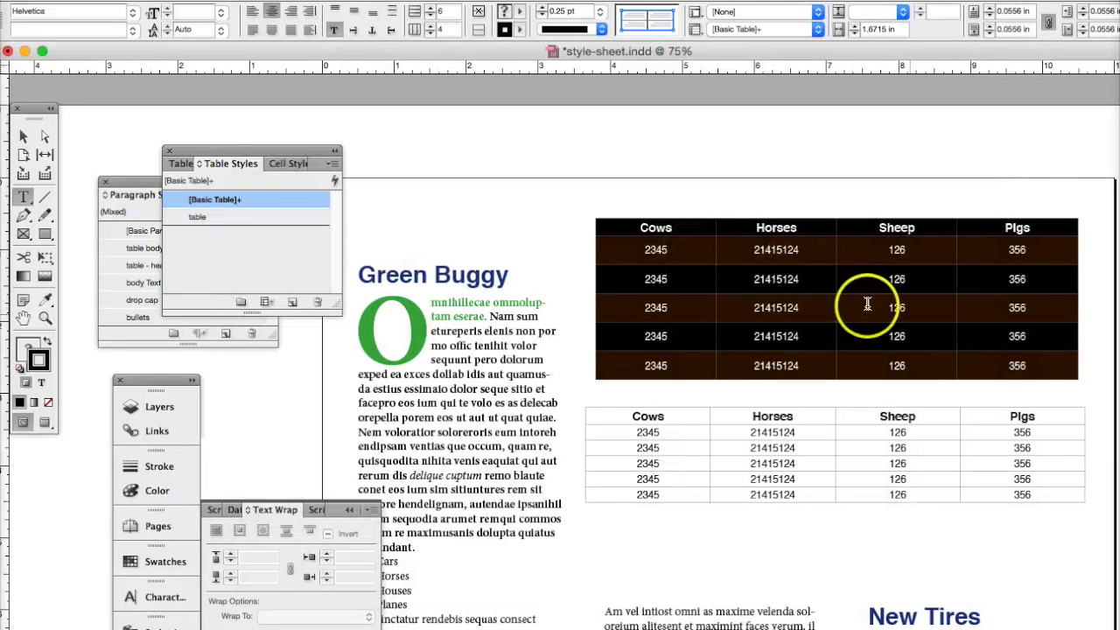
left_click(244, 217)
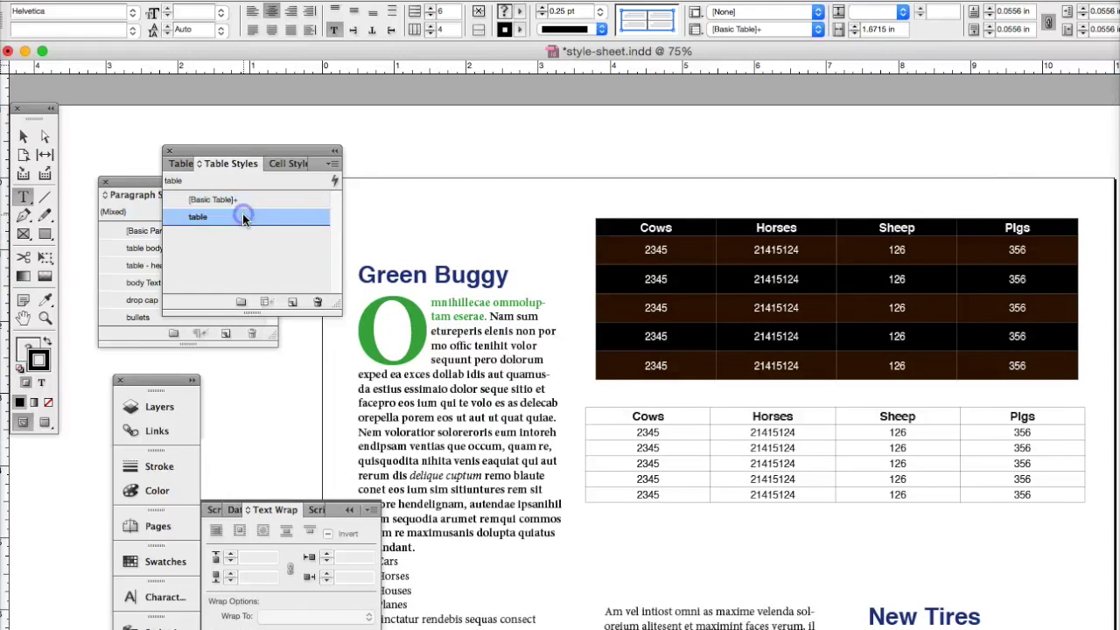
Apply the 'table' style to the lower table and narrow its frame slightly
left_click(1027, 365)
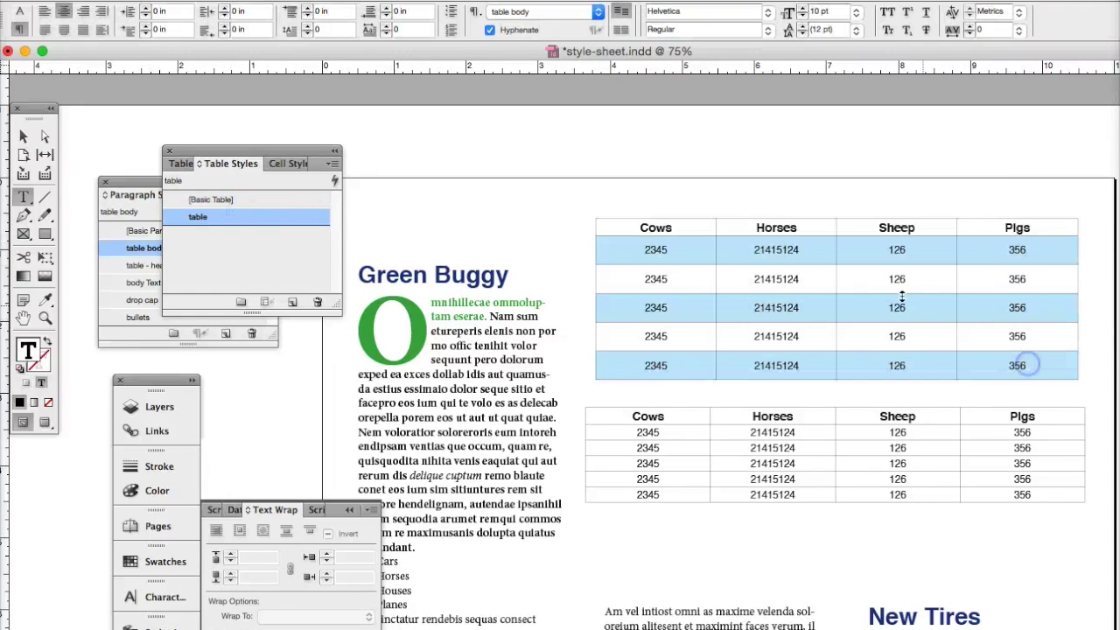
left_click_drag(1025, 362, 665, 229)
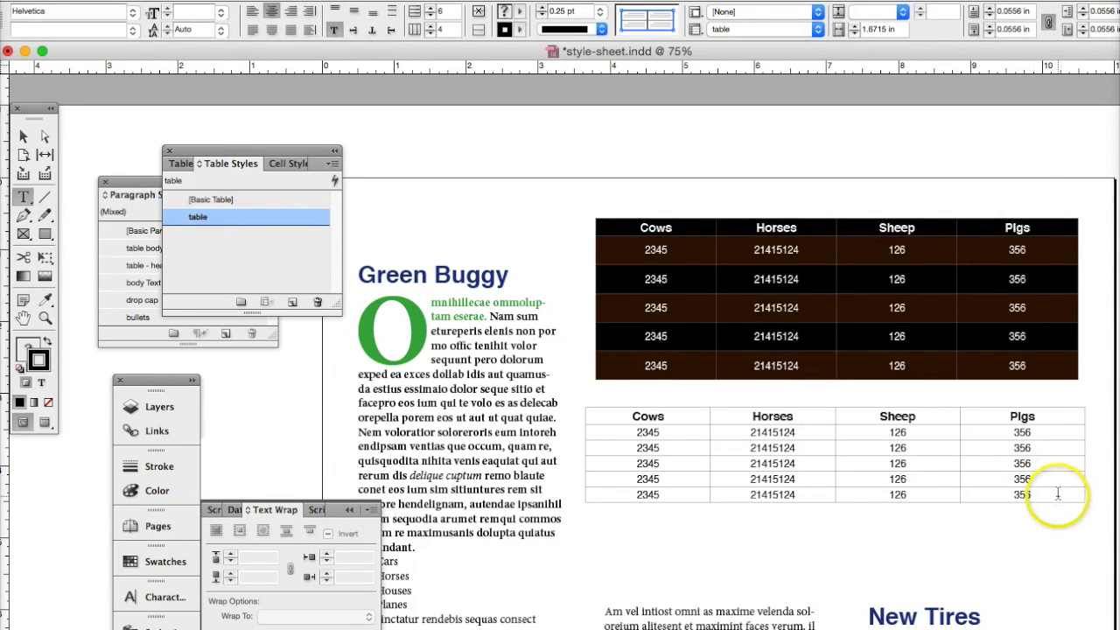
left_click_drag(1058, 495, 626, 413)
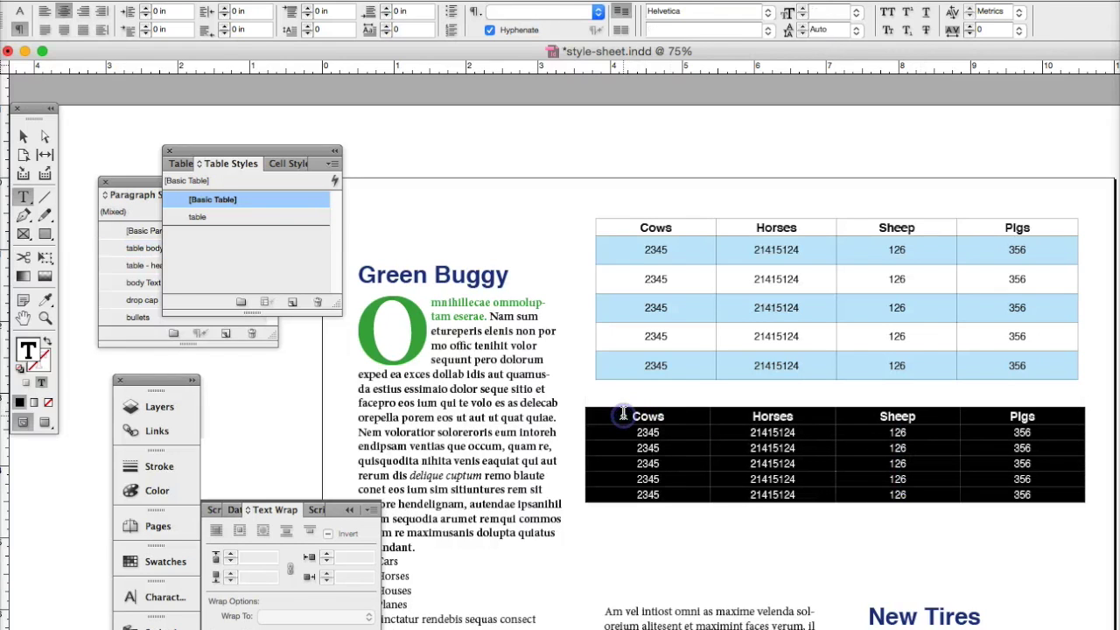
left_click(221, 225)
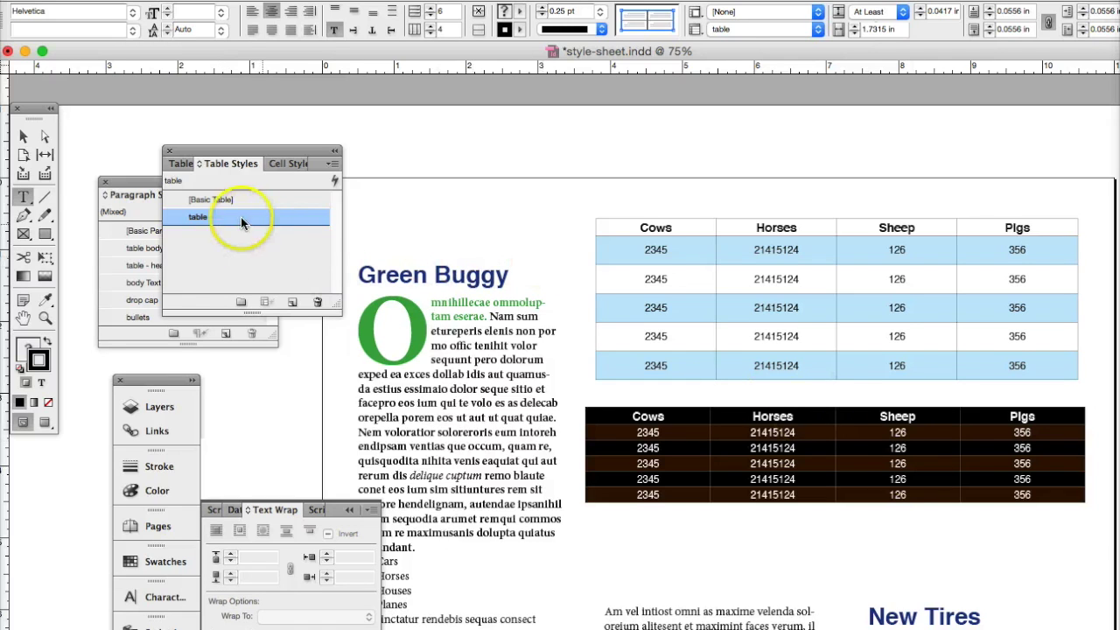
left_click(23, 136)
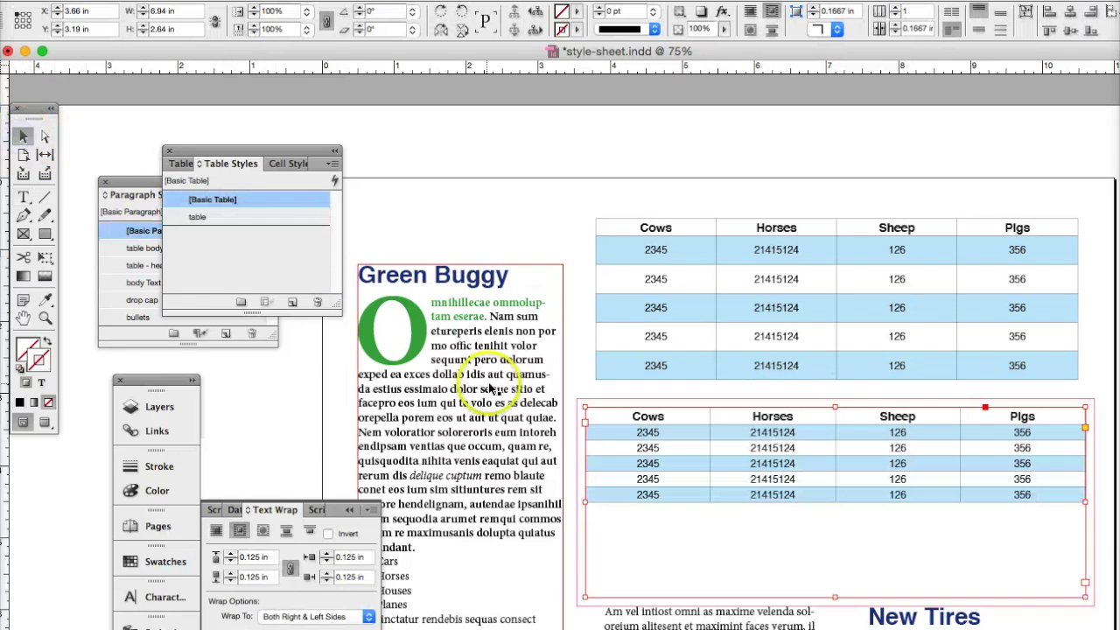
left_click_drag(585, 501, 595, 500)
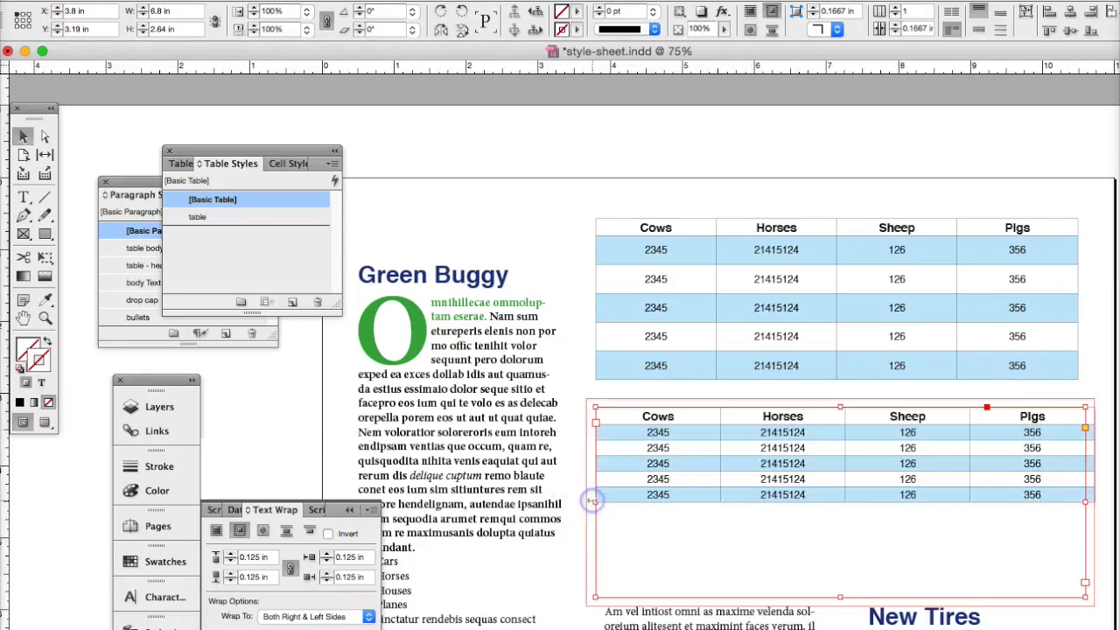
Set all of the lower table's rows to exactly 0.4 in tall
double_click(1045, 495)
left_click_drag(1046, 494, 672, 419)
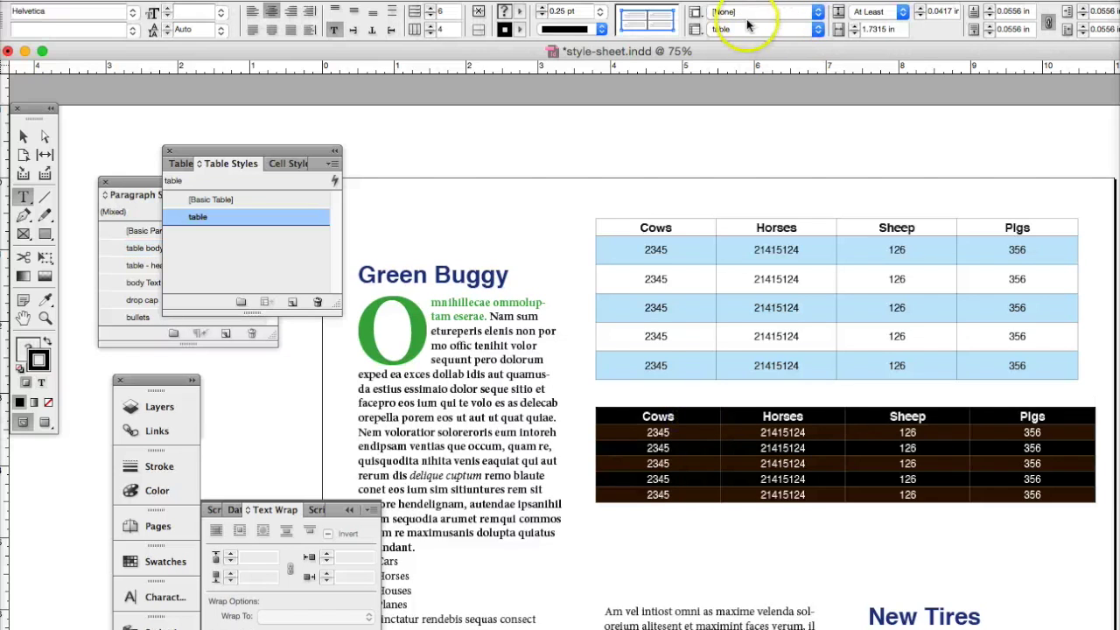
left_click(887, 13)
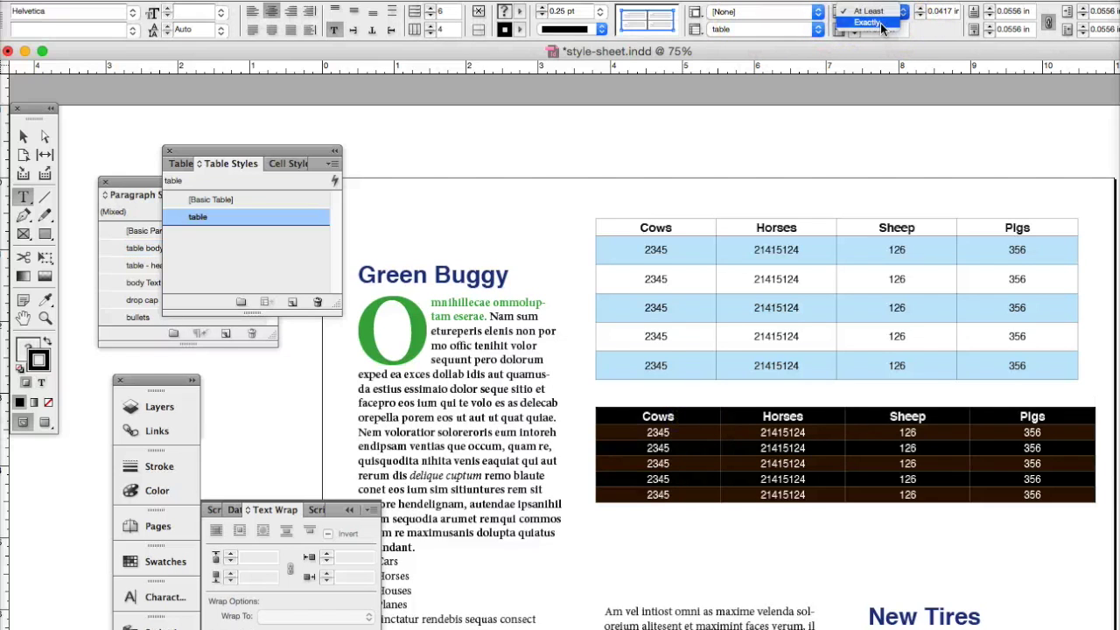
left_click(880, 23)
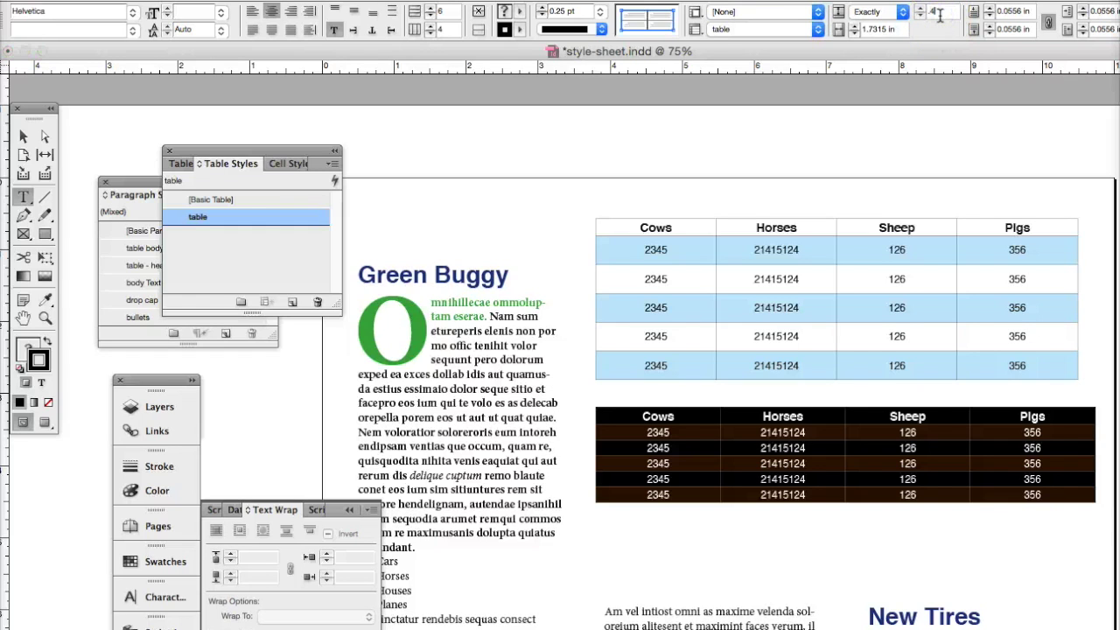
key("Return")
left_click(998, 561)
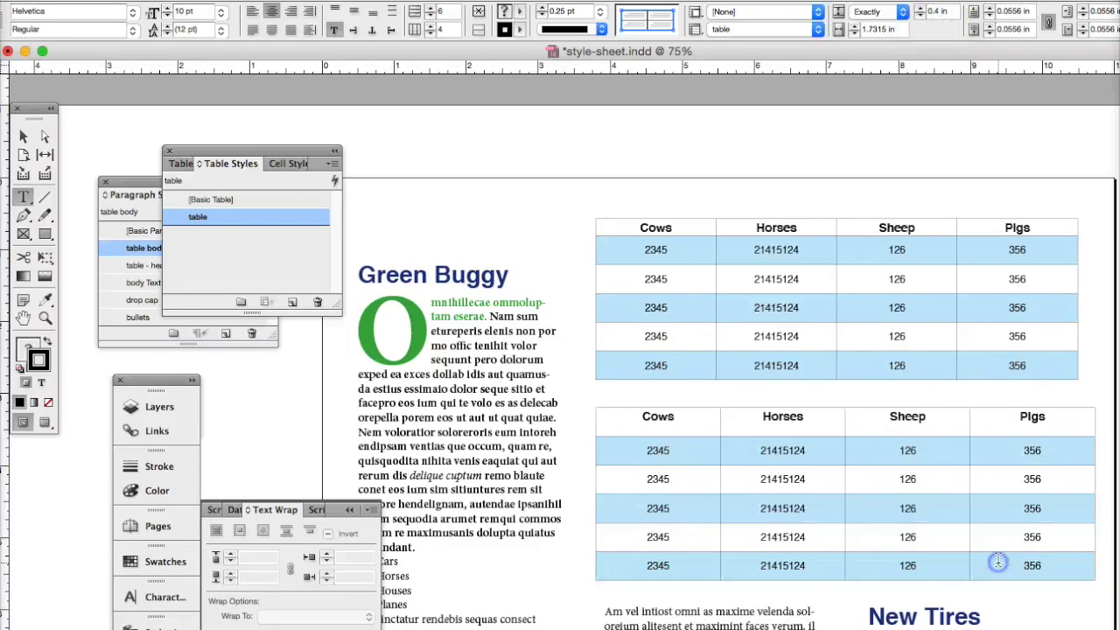
left_click(1055, 561)
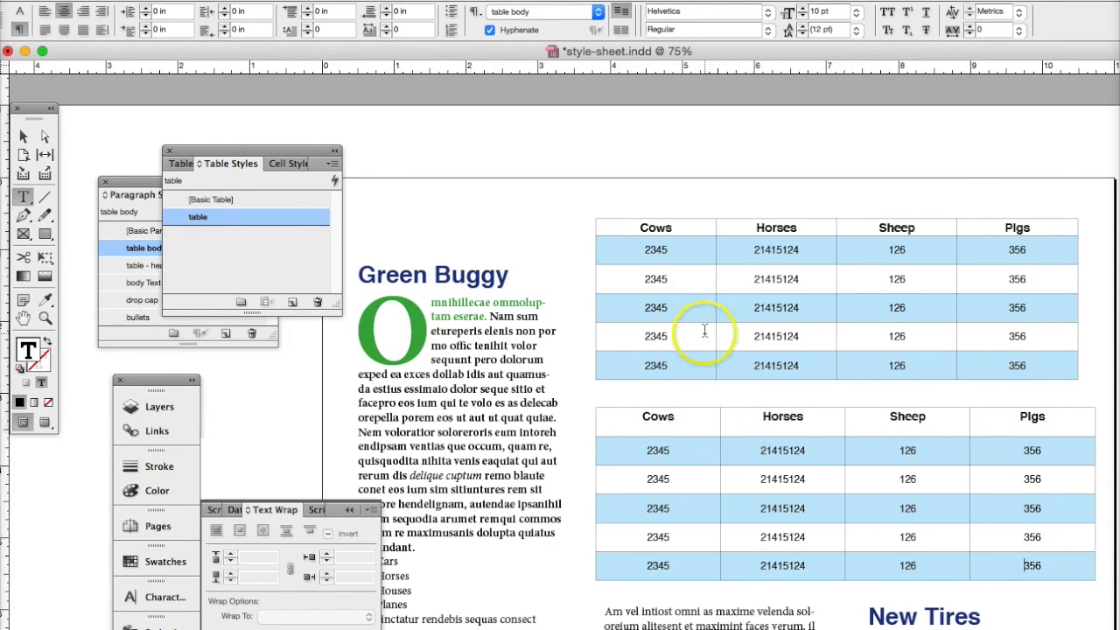
left_click_drag(1044, 219, 665, 225)
Make the upper table's header row exactly 0.4 in tall
left_click(900, 15)
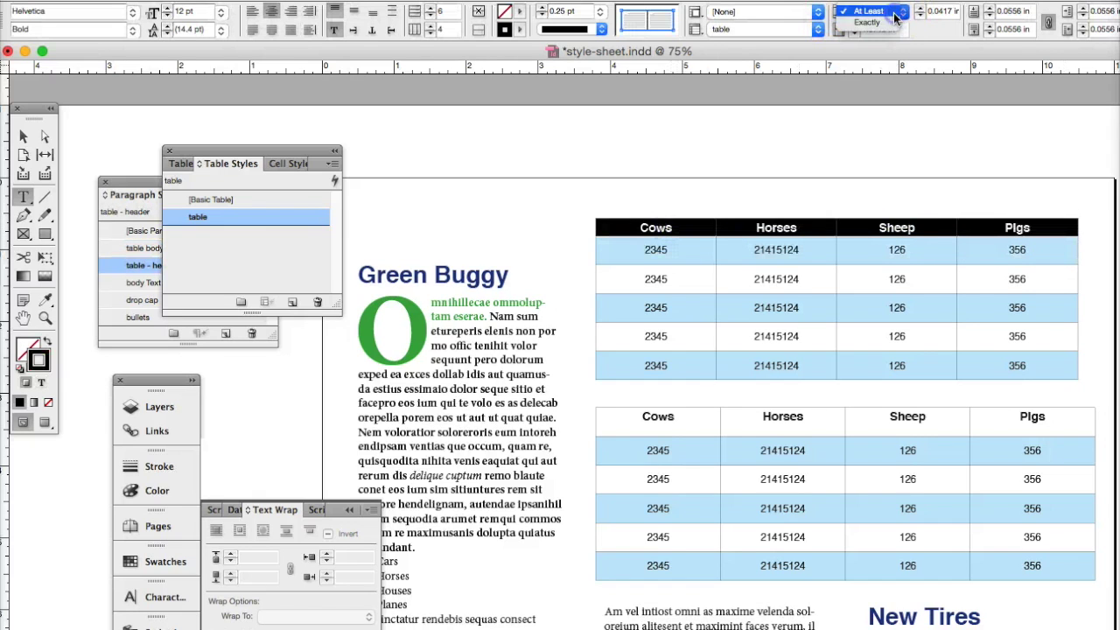
left_click(886, 24)
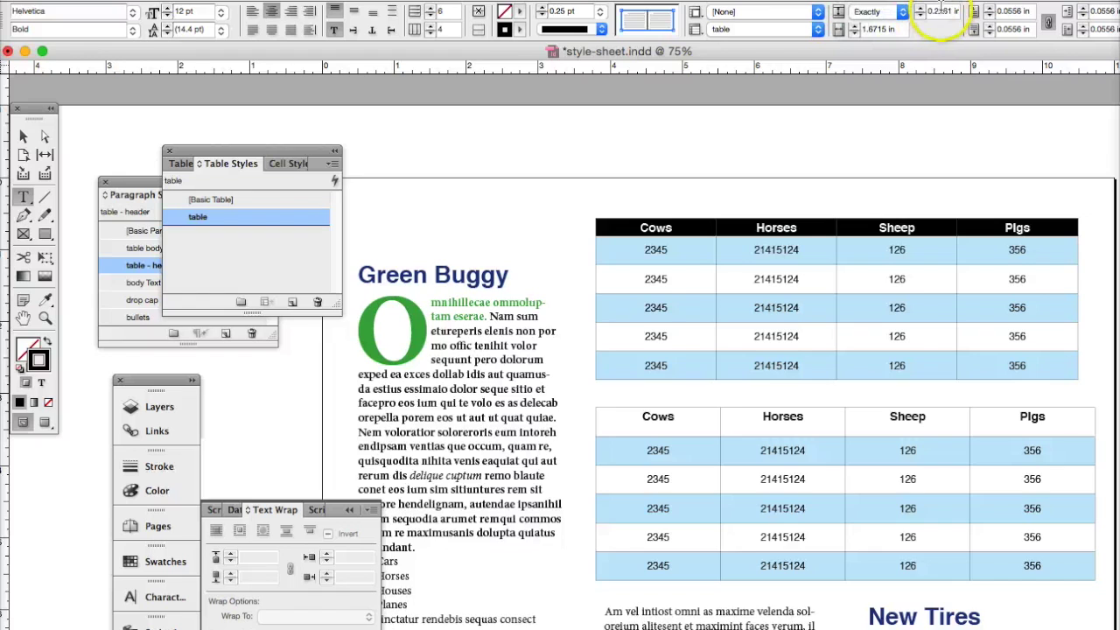
type("0.4")
key("Return")
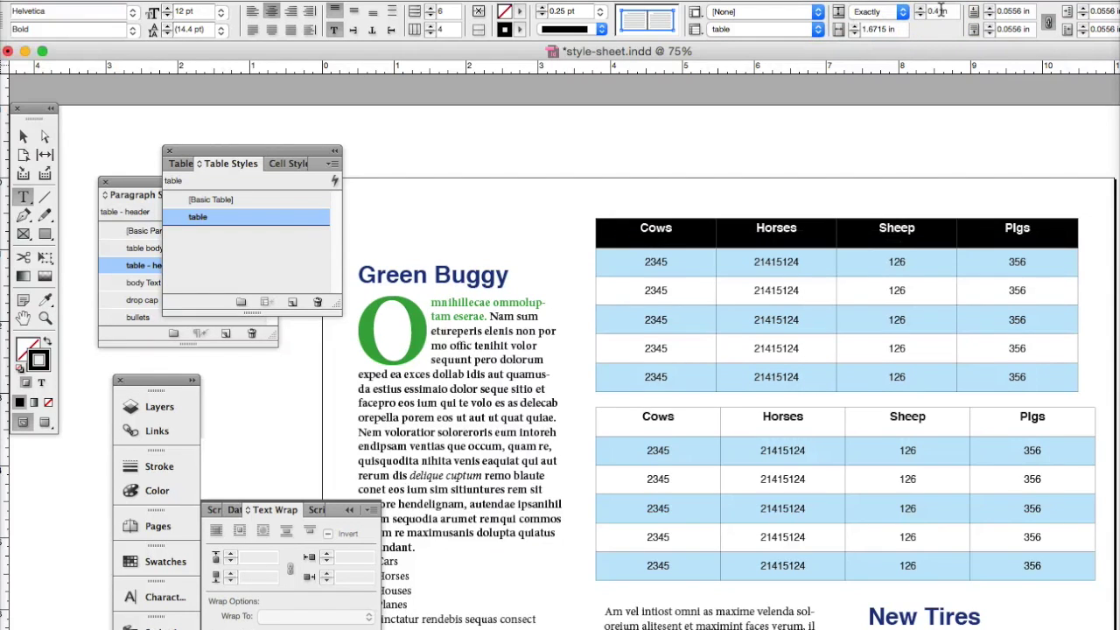
left_click(753, 376)
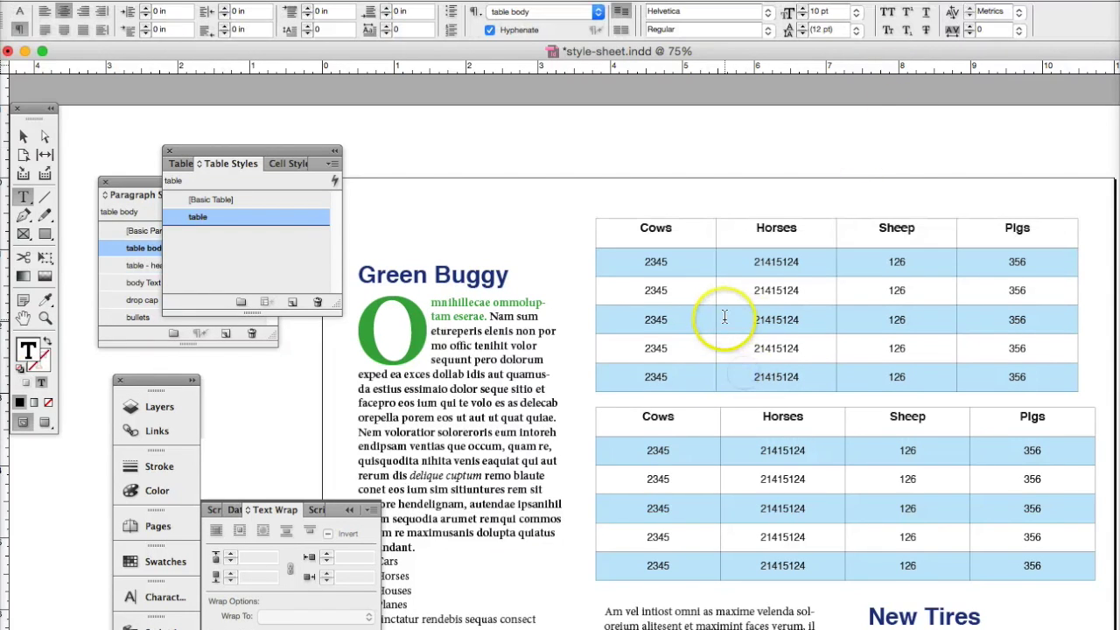
Check the paragraph styles of '2345' and 'Cows', then move the Table Styles panel aside
left_click_drag(1017, 376, 690, 255)
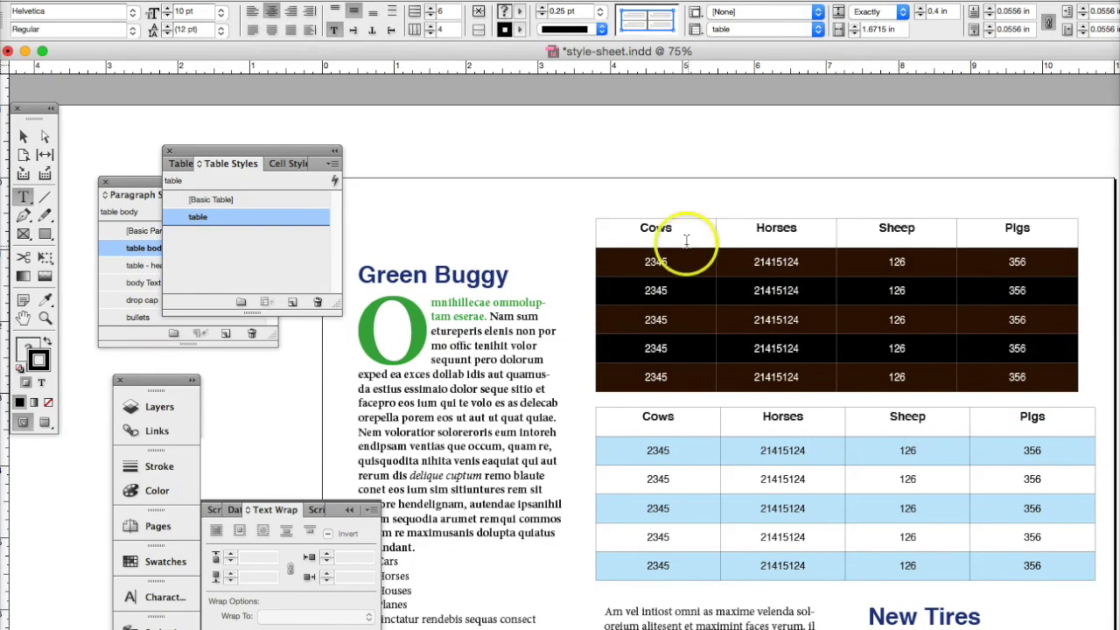
double_click(654, 260)
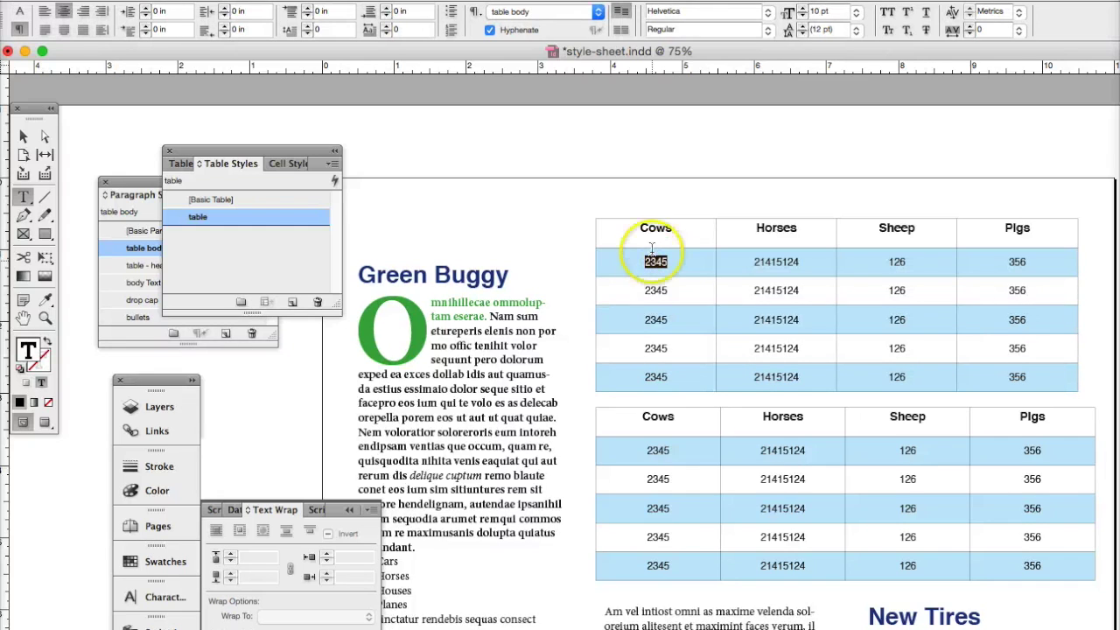
double_click(652, 228)
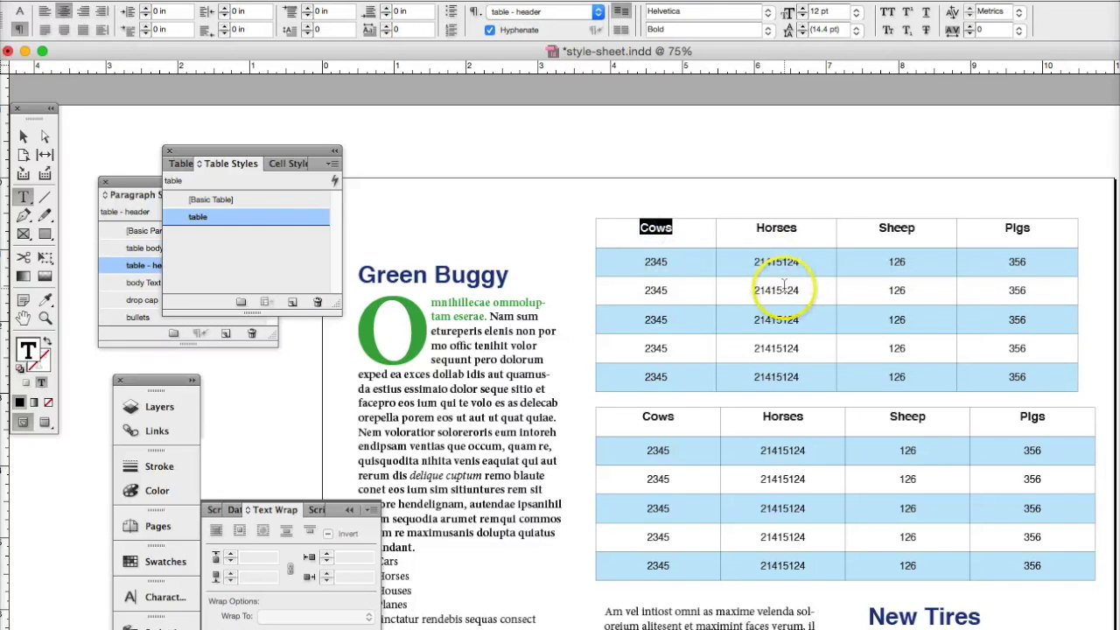
left_click_drag(230, 154, 383, 175)
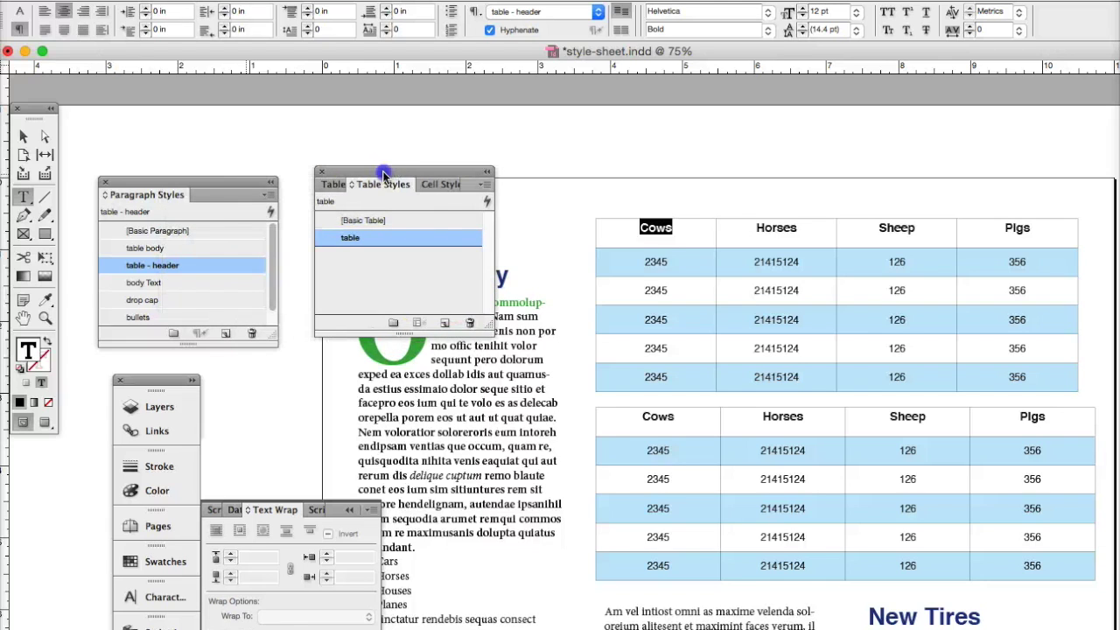